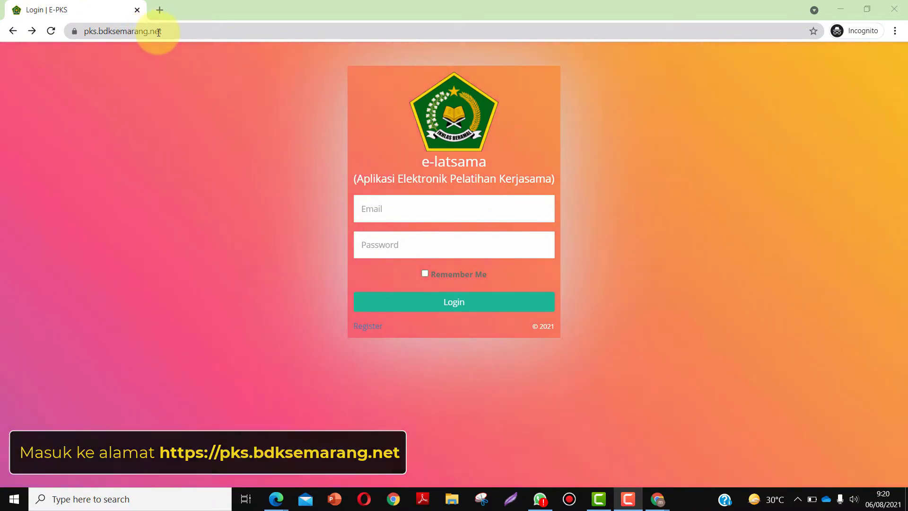
- Go from the e-latsama login page to the Register form for a new organisation account
{"action": "left_click", "coordinate": [371, 330]}
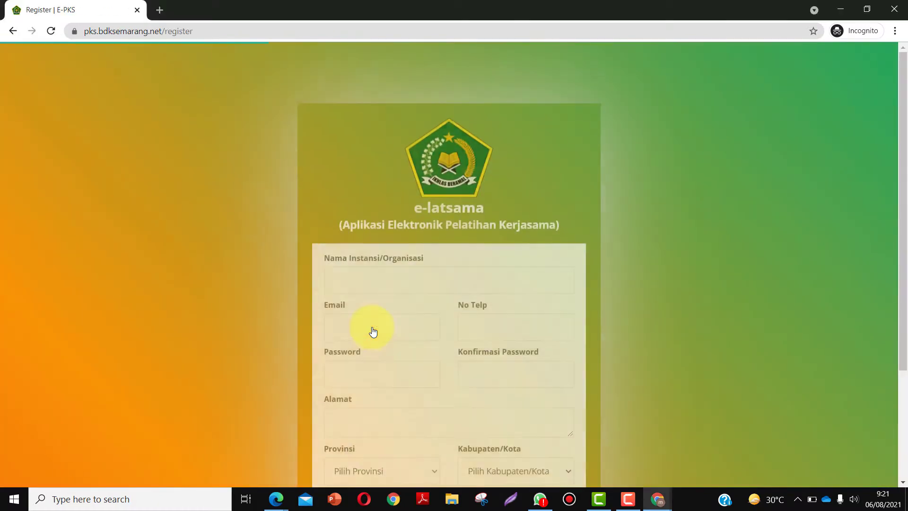
- Enter the organisation name MGMP Fisika Kota Semarang, the contact e-mail and the phone number
{"action": "scroll", "coordinate": [367, 251], "scroll_direction": "down", "scroll_amount": 3}
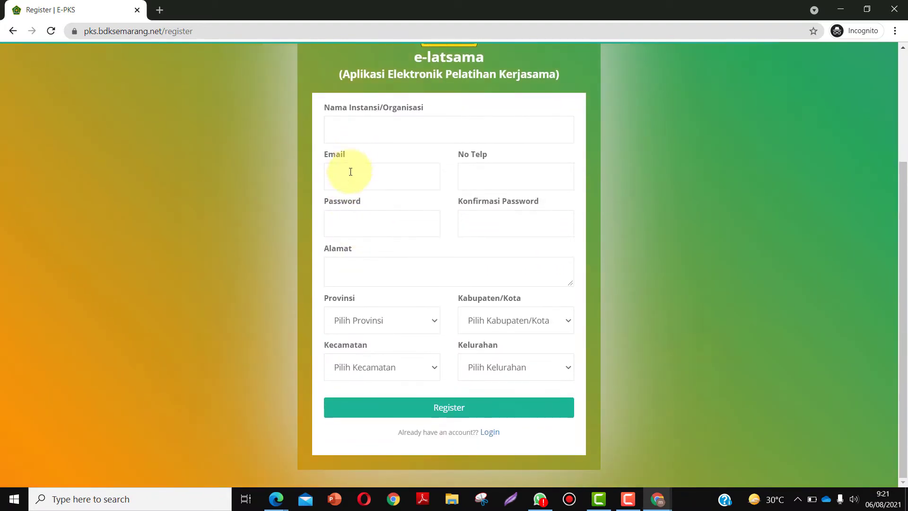
{"action": "scroll", "coordinate": [354, 140], "scroll_direction": "up", "scroll_amount": 1}
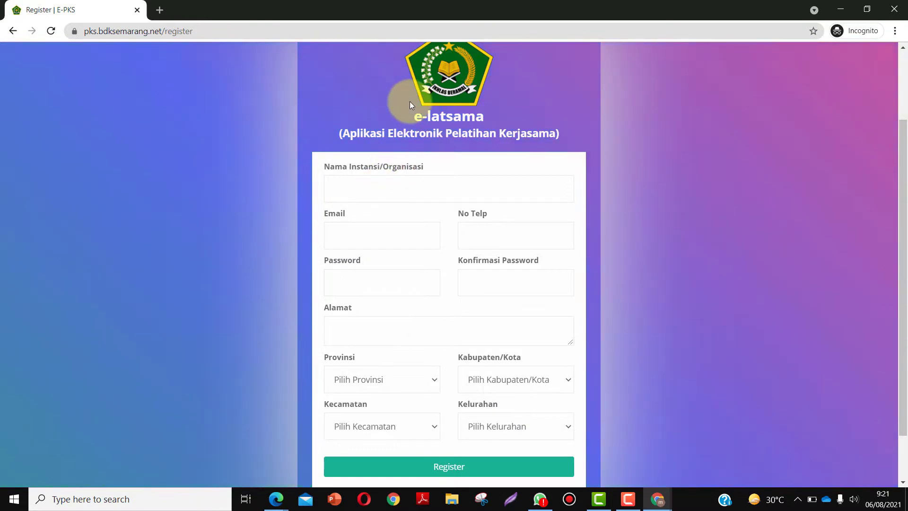
{"action": "left_click", "coordinate": [394, 193]}
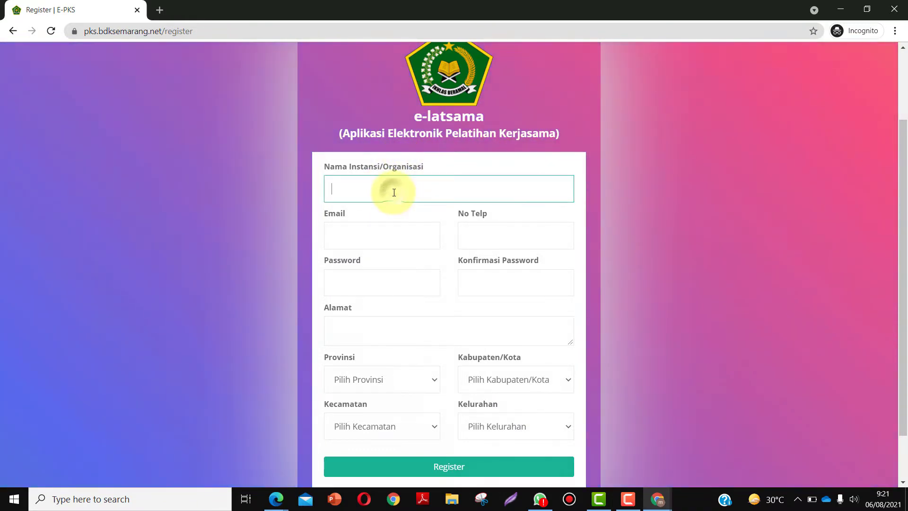
{"action": "type", "text": "MGMP"}
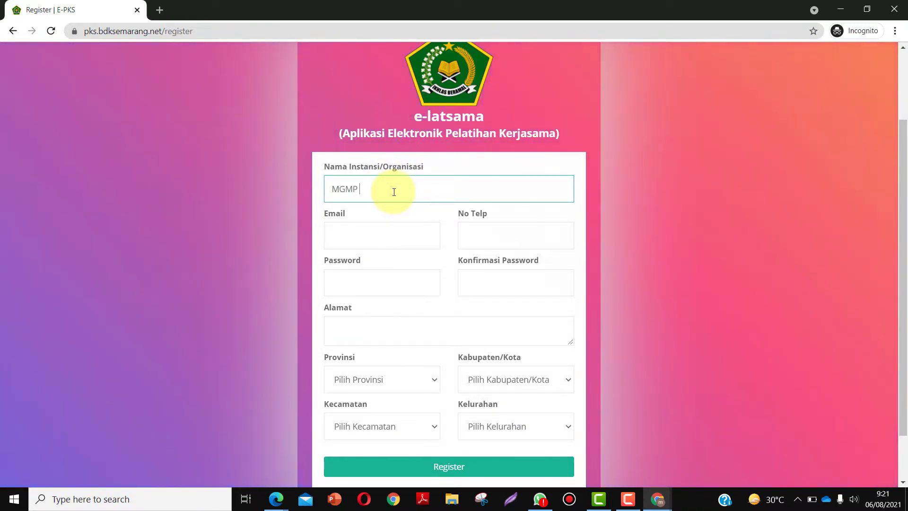
{"action": "type", "text": " Fisika "}
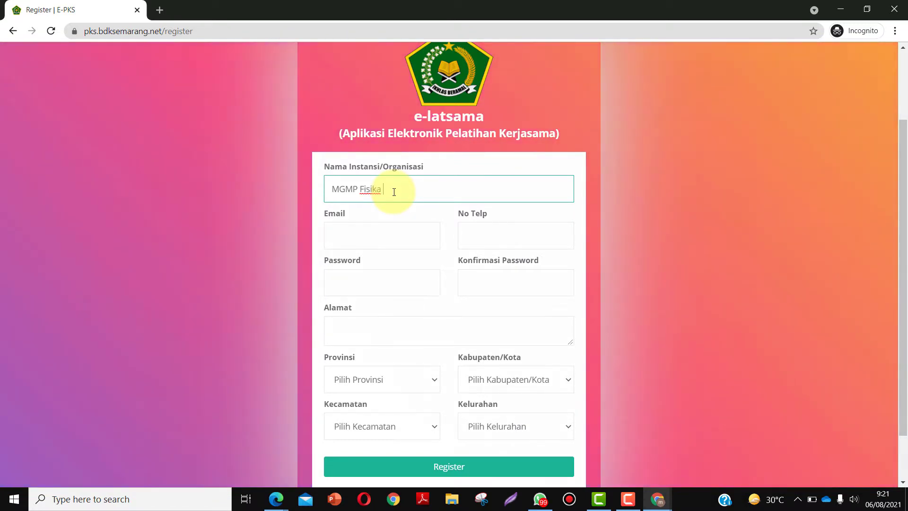
{"action": "type", "text": "Kota Semarang"}
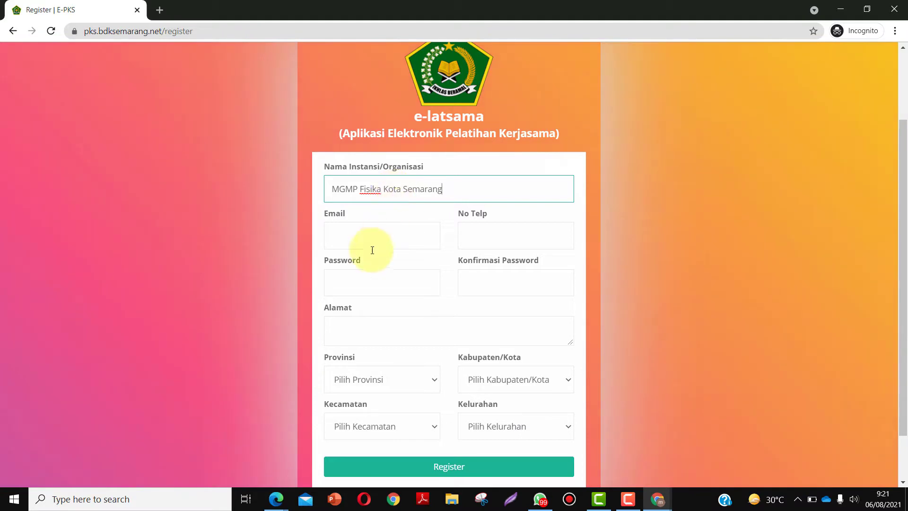
{"action": "left_click", "coordinate": [355, 237]}
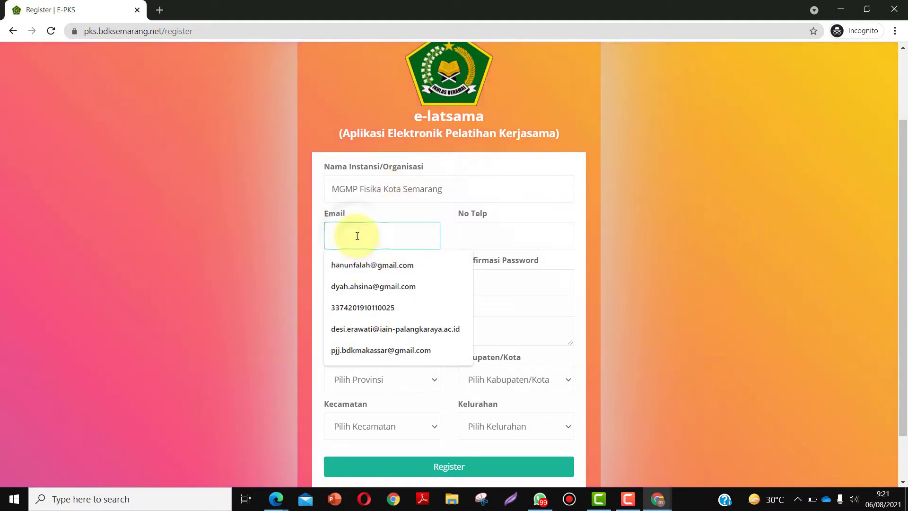
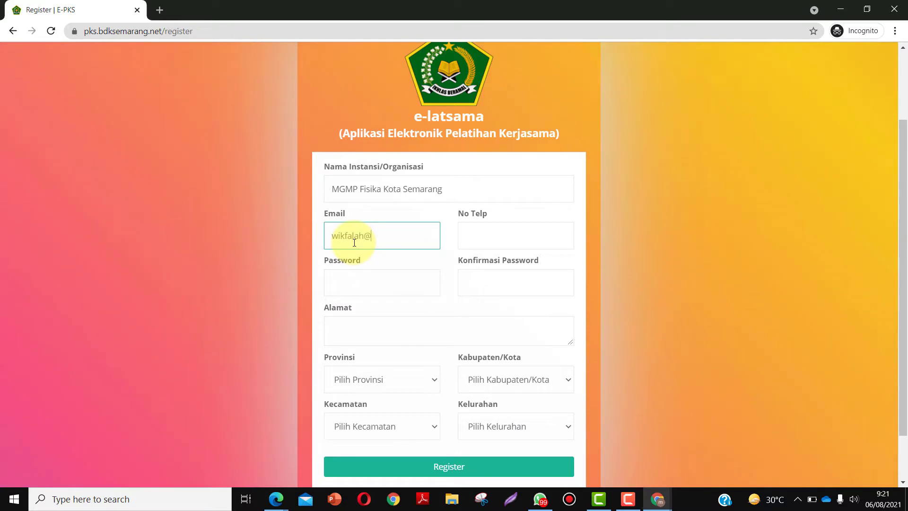
{"action": "left_click", "coordinate": [462, 235]}
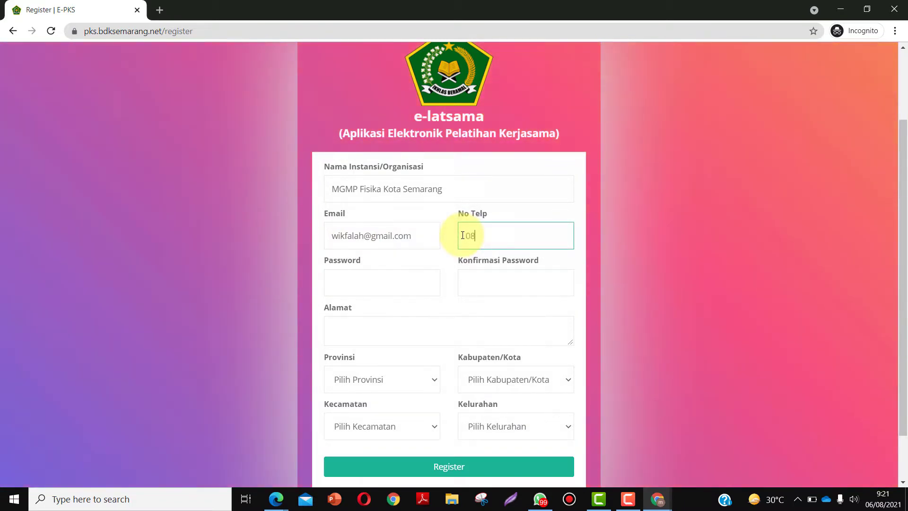
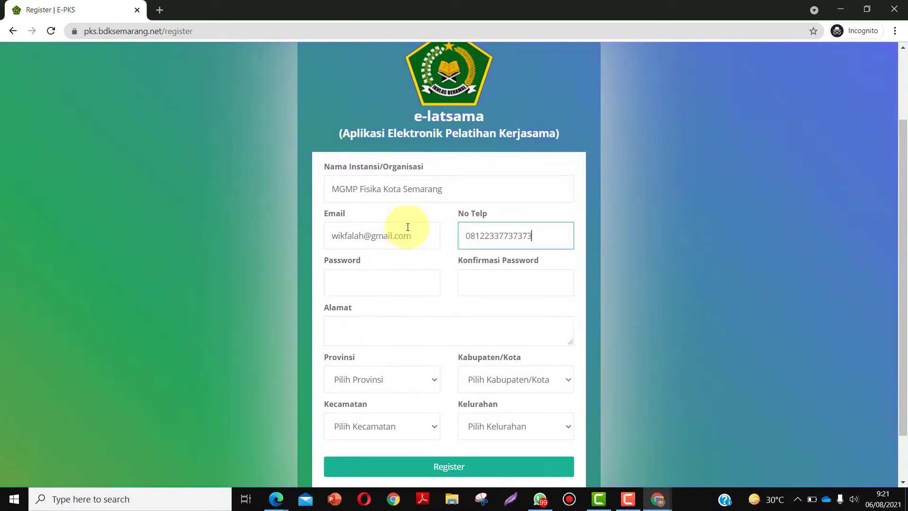
- Enter the account password and its confirmation, then fill in the organisation's street address
{"action": "left_click", "coordinate": [336, 281]}
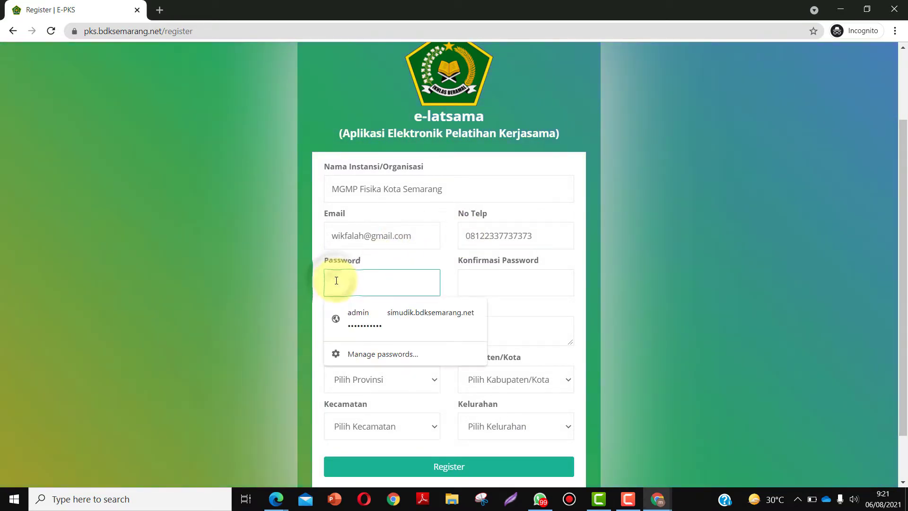
{"action": "type", "text": "a"}
{"action": "type", "text": "•••"}
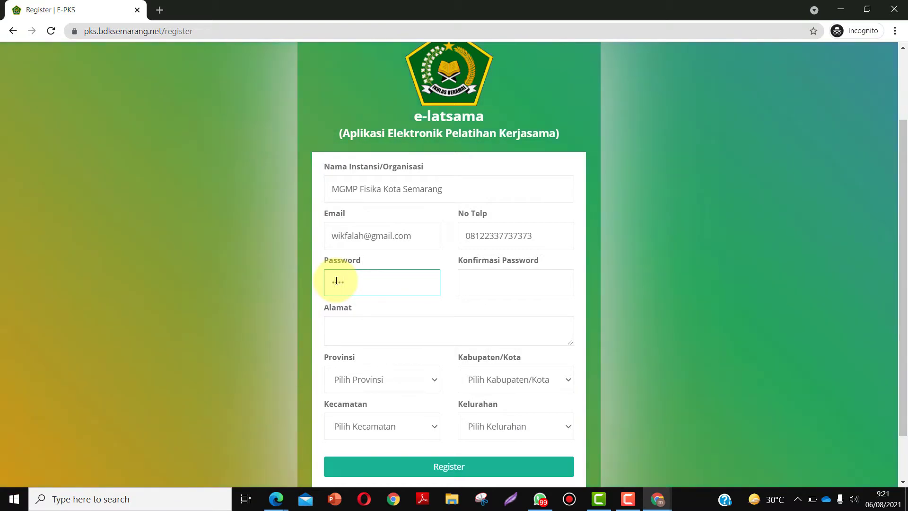
{"action": "type", "text": "•"}
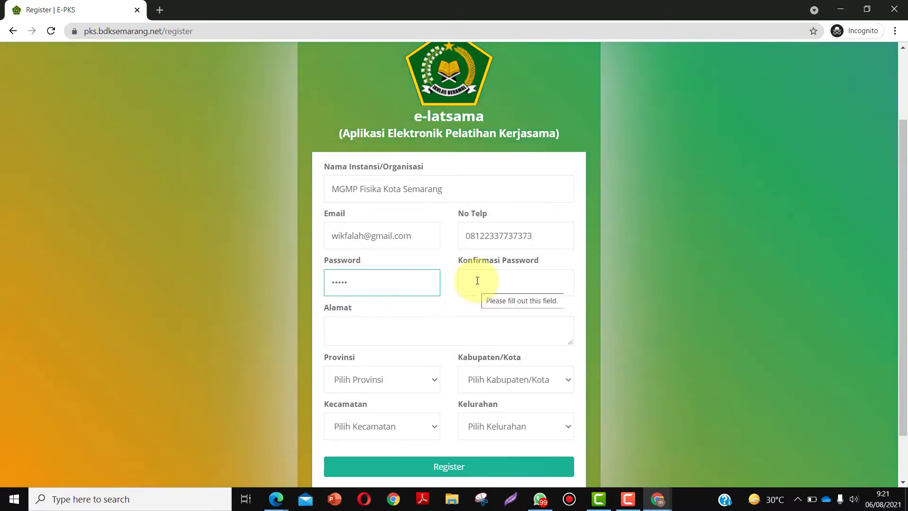
{"action": "left_click", "coordinate": [477, 280]}
{"action": "type", "text": "••••"}
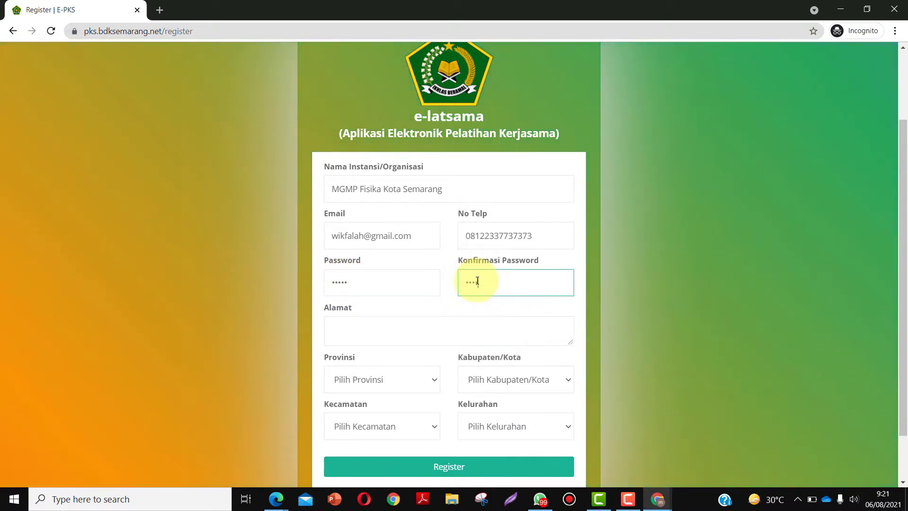
{"action": "type", "text": "•"}
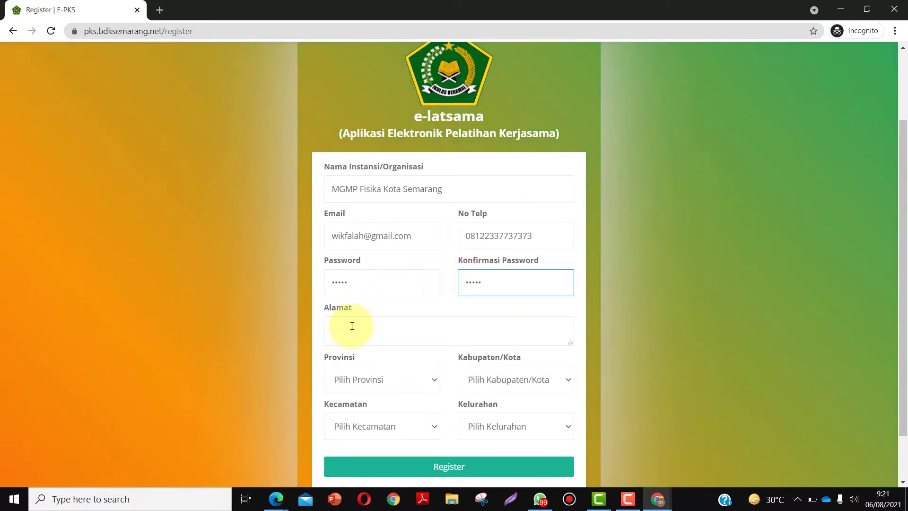
{"action": "left_click", "coordinate": [351, 325]}
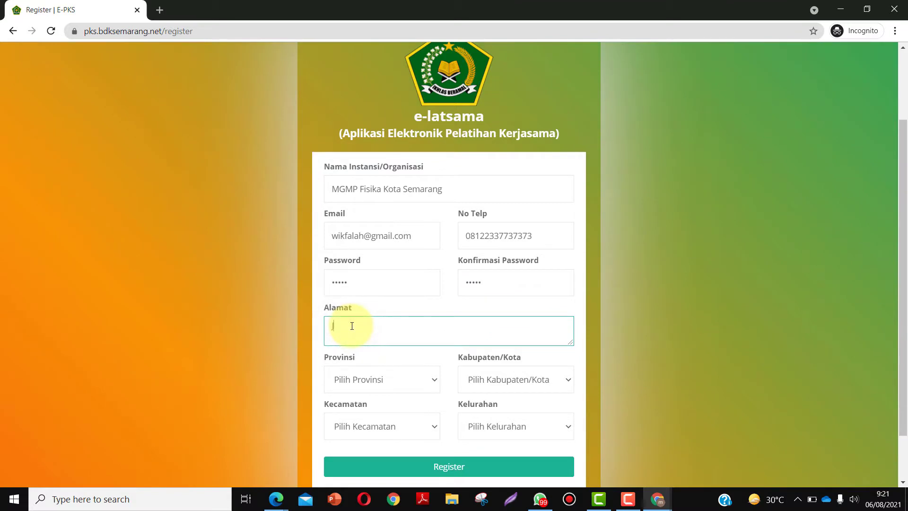
{"action": "type", "text": "Jl Dr. Cipto "}
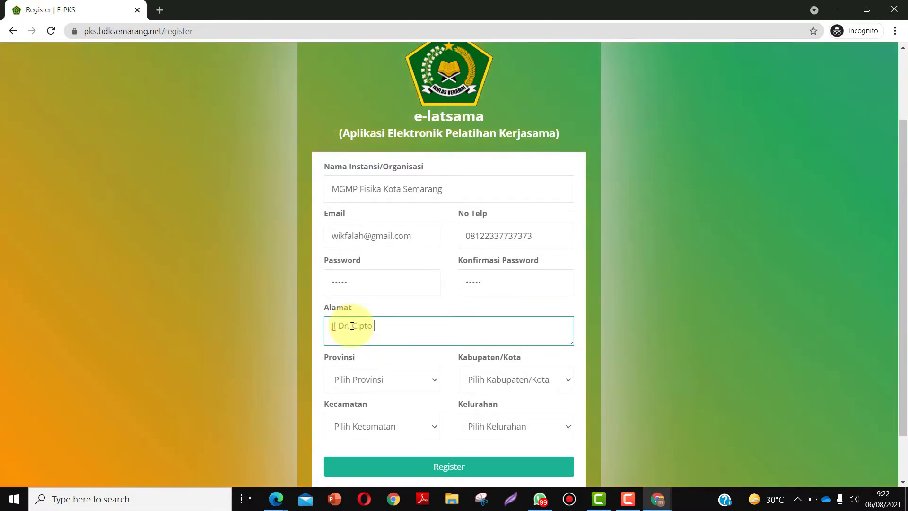
{"action": "type", "text": "Semarang"}
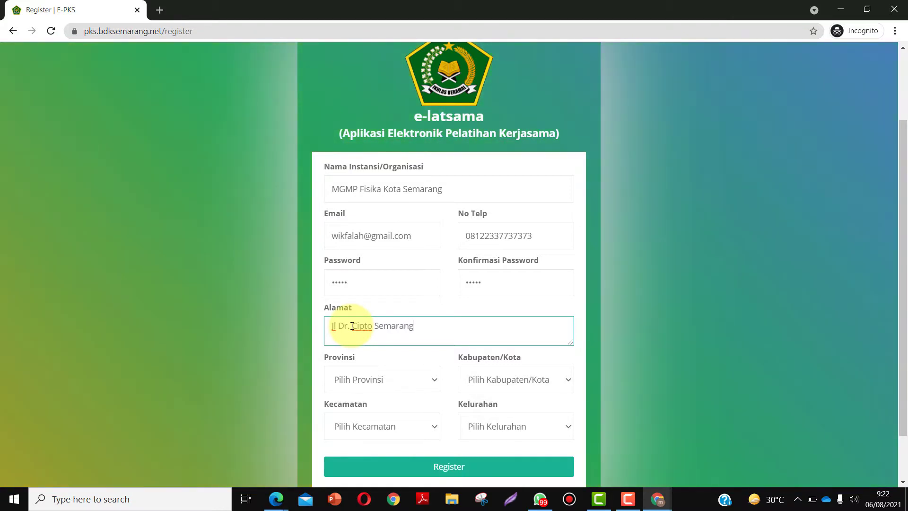
{"action": "scroll", "coordinate": [375, 319], "scroll_direction": "down", "scroll_amount": 1}
- Pick province JAWA TENGAH, city KOTA SEMARANG, district SEMARANG TENGAH and village KEMBANGSARI, then register
{"action": "left_click", "coordinate": [406, 323]}
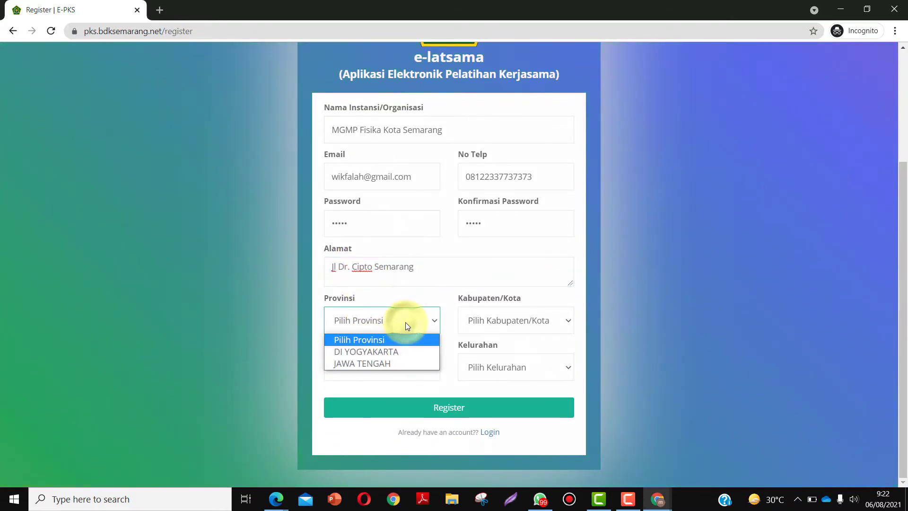
{"action": "left_click", "coordinate": [383, 362]}
{"action": "left_click", "coordinate": [510, 324]}
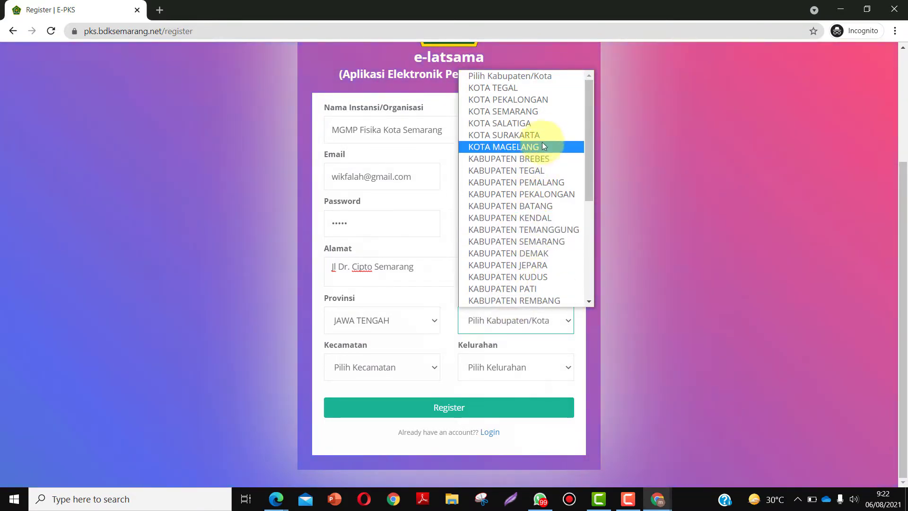
{"action": "left_click", "coordinate": [527, 111]}
{"action": "left_click", "coordinate": [416, 366]}
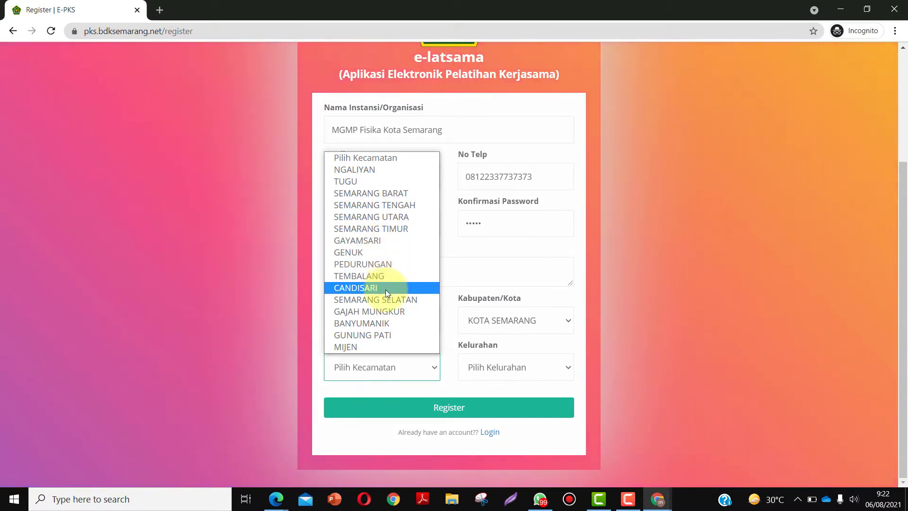
{"action": "left_click", "coordinate": [382, 206]}
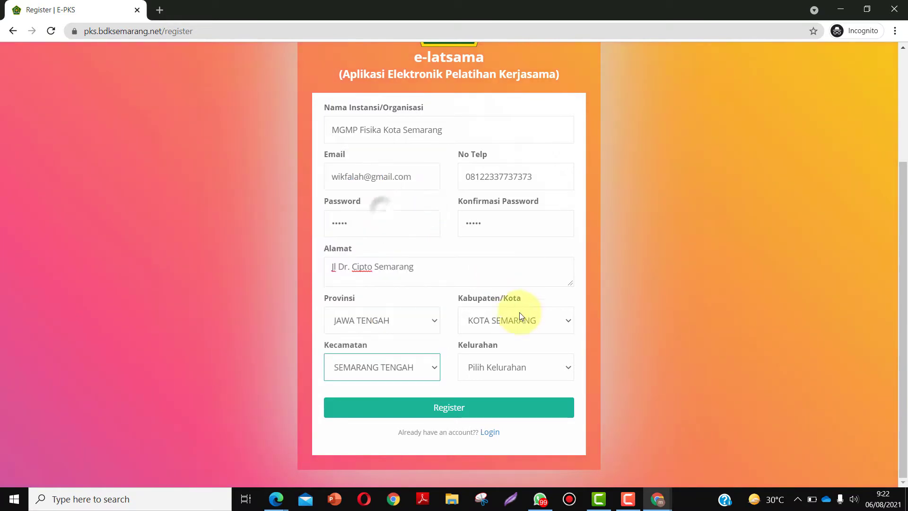
{"action": "left_click", "coordinate": [513, 369]}
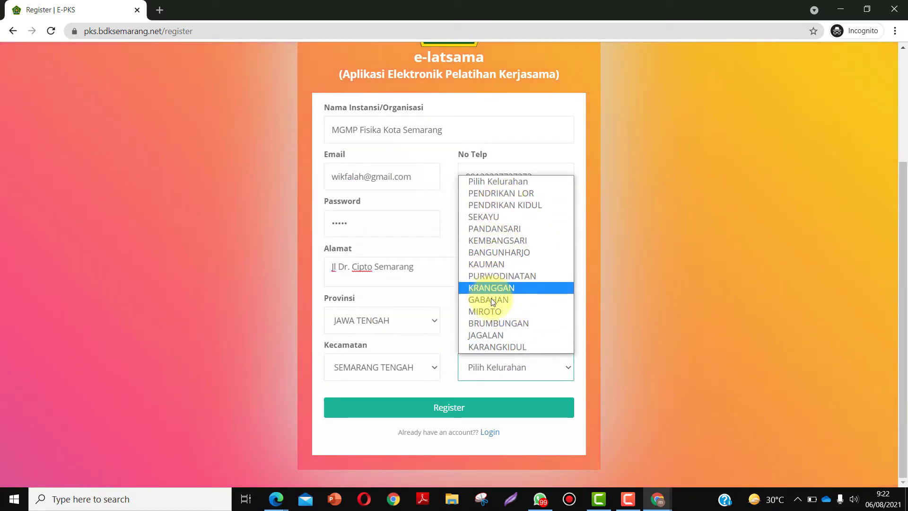
{"action": "left_click", "coordinate": [495, 240]}
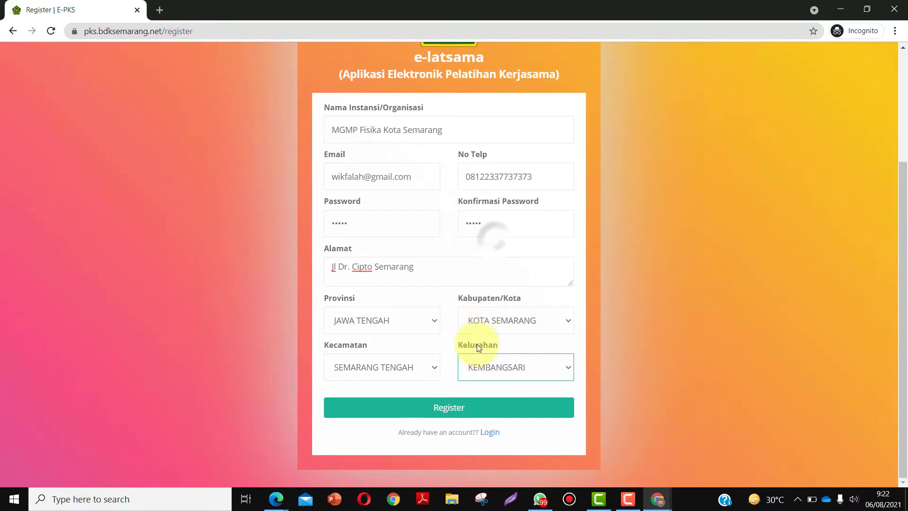
{"action": "left_click", "coordinate": [462, 409]}
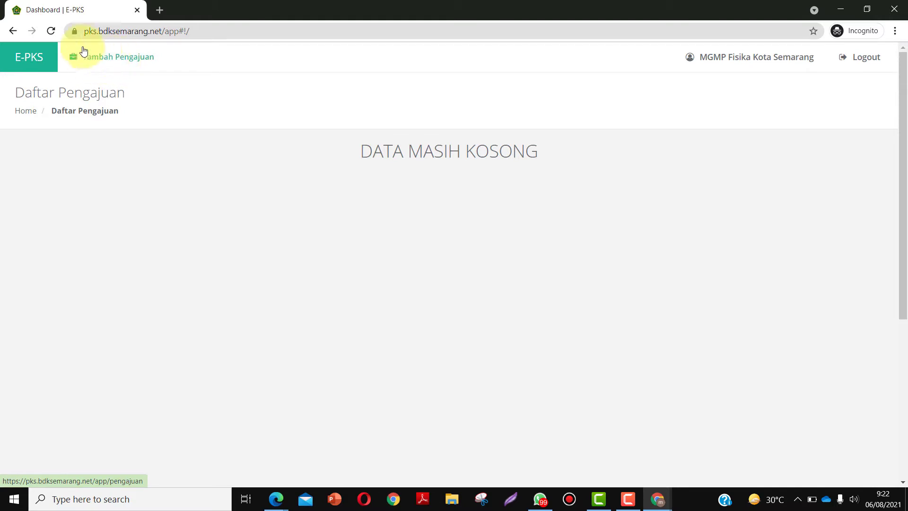
{"action": "left_click", "coordinate": [115, 57]}
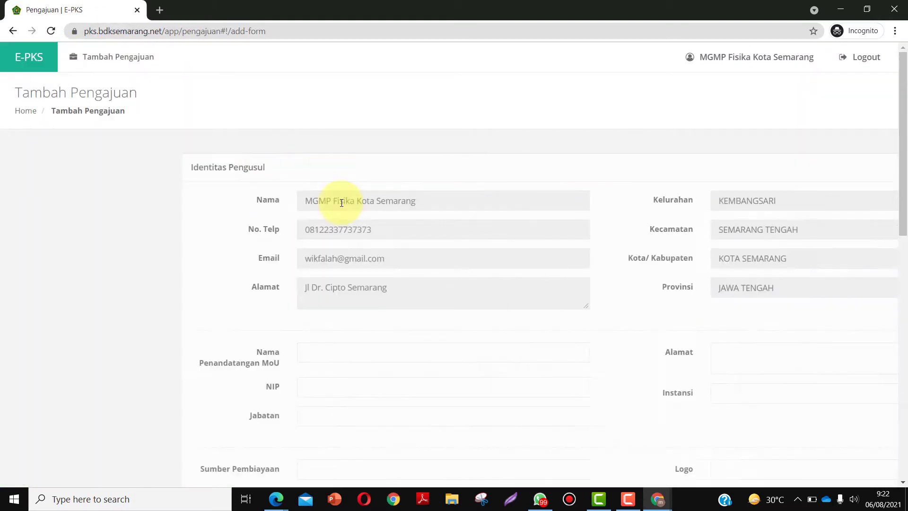
{"action": "scroll", "coordinate": [336, 225], "scroll_direction": "down", "scroll_amount": 1}
{"action": "scroll", "coordinate": [262, 240], "scroll_direction": "down", "scroll_amount": 1}
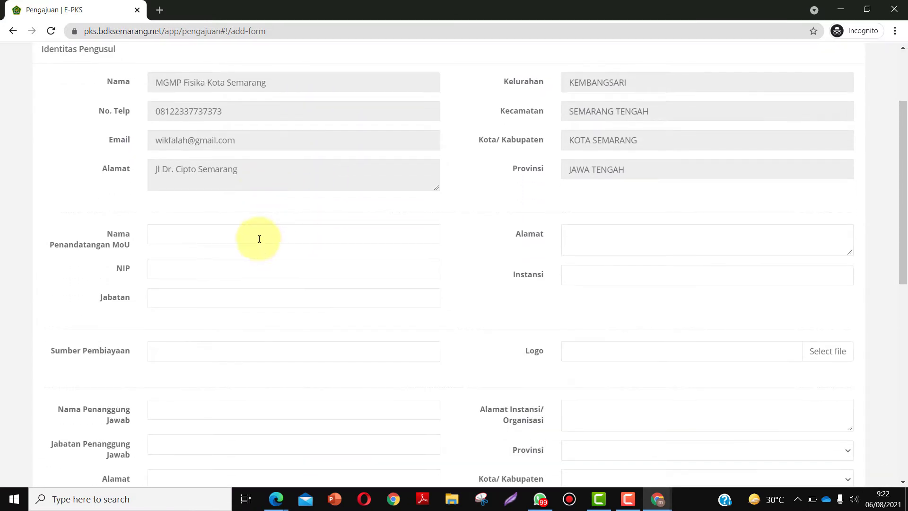
{"action": "scroll", "coordinate": [227, 204], "scroll_direction": "down", "scroll_amount": 2}
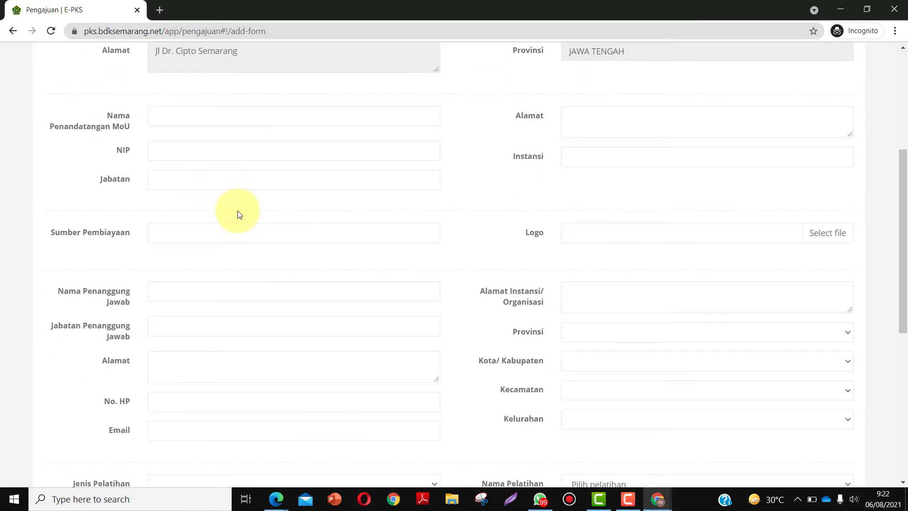
{"action": "scroll", "coordinate": [237, 208], "scroll_direction": "up", "scroll_amount": 4}
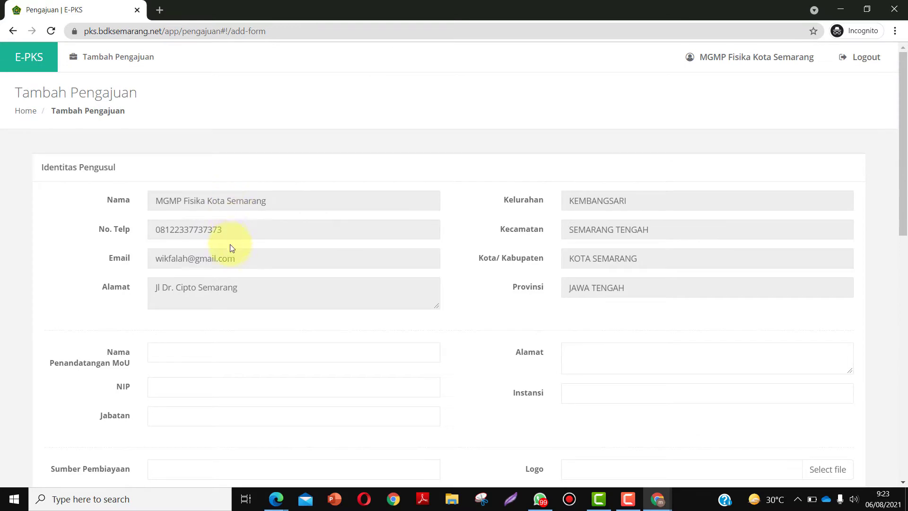
{"action": "scroll", "coordinate": [230, 250], "scroll_direction": "down", "scroll_amount": 1}
{"action": "scroll", "coordinate": [189, 300], "scroll_direction": "down", "scroll_amount": 1}
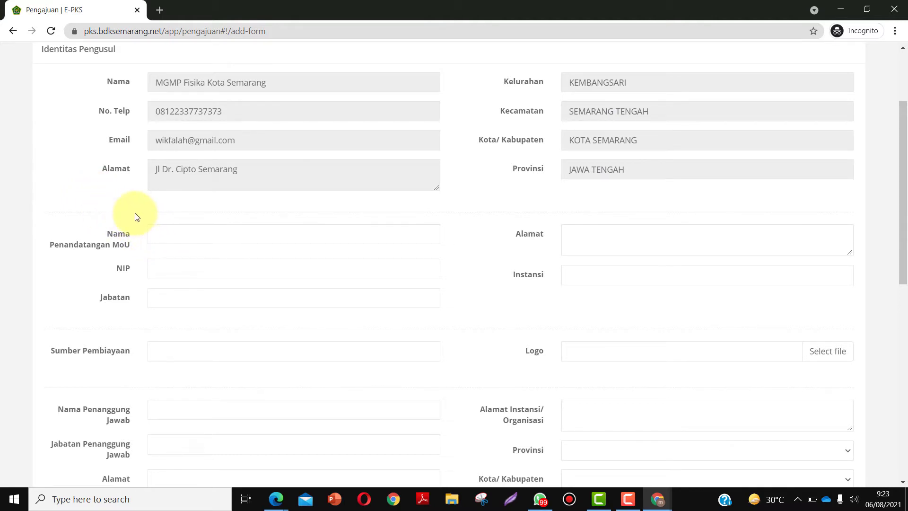
- Enter the MoU signer's name, their NIP, and position Ketua MGMP Fisika Kota Semarang
{"action": "left_click", "coordinate": [161, 231]}
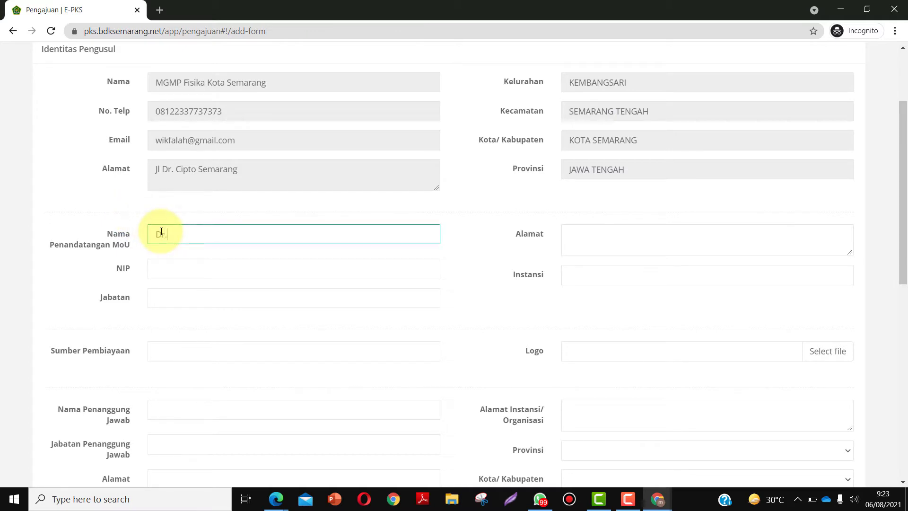
{"action": "left_click", "coordinate": [161, 268]}
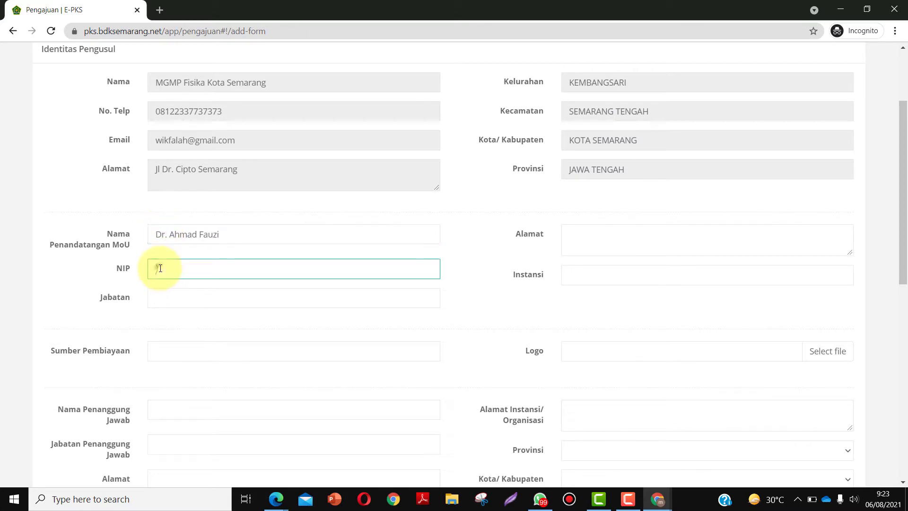
{"action": "left_click", "coordinate": [178, 293]}
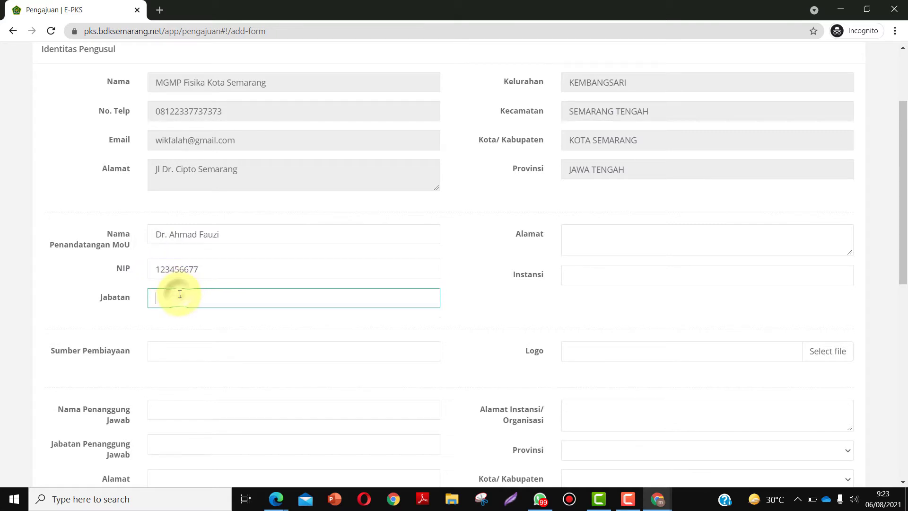
{"action": "type", "text": "Ketua MGMP Fisika Kota "}
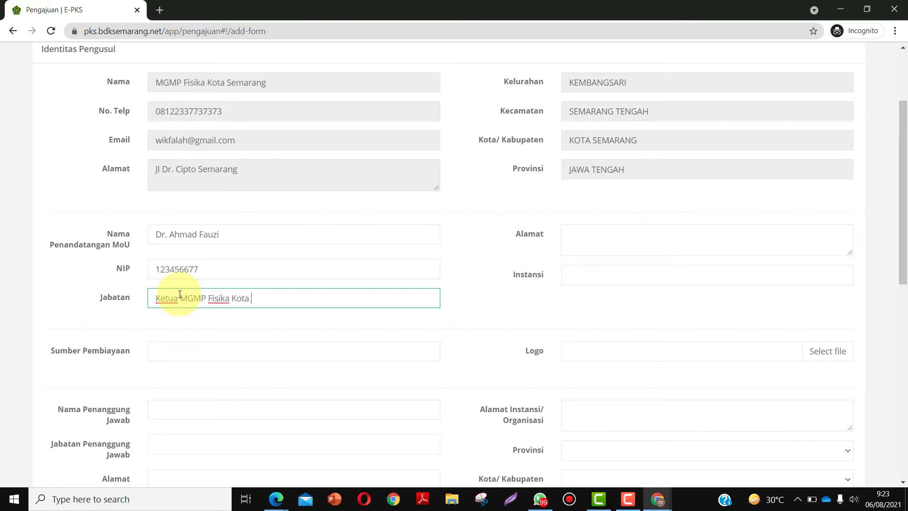
{"action": "type", "text": "Semarang"}
- Set the funding source (Sumber Pembiayaan) to Organisasi
{"action": "scroll", "coordinate": [180, 294], "scroll_direction": "down", "scroll_amount": 1}
{"action": "left_click", "coordinate": [168, 290]}
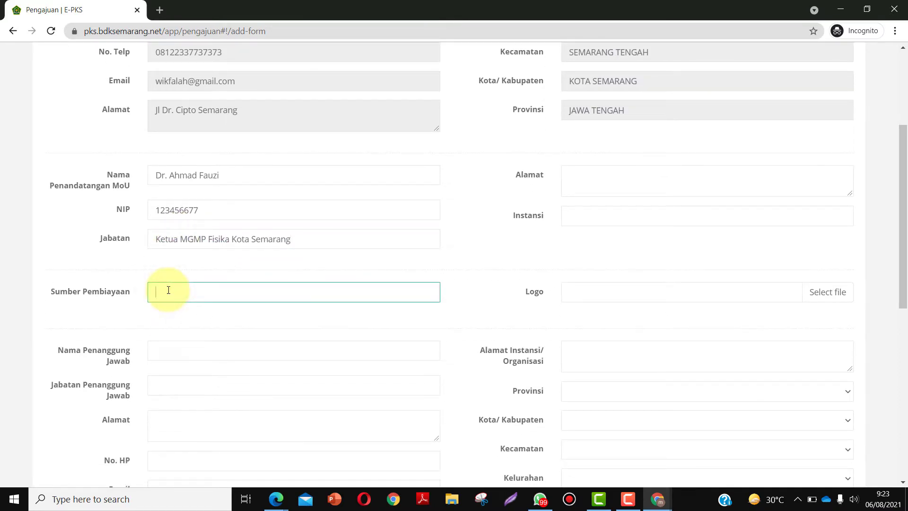
{"action": "type", "text": "Organisasi"}
{"action": "left_click", "coordinate": [139, 269]}
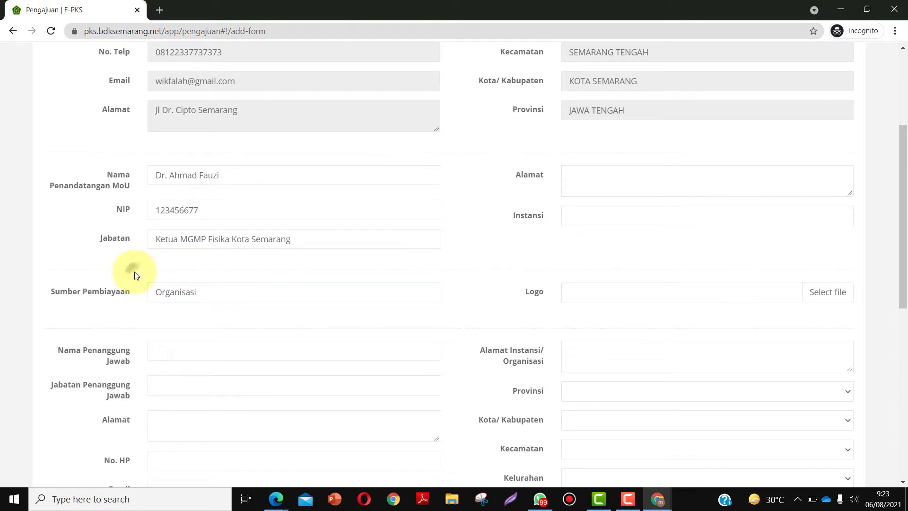
{"action": "scroll", "coordinate": [142, 293], "scroll_direction": "down", "scroll_amount": 1}
{"action": "scroll", "coordinate": [156, 279], "scroll_direction": "down", "scroll_amount": 1}
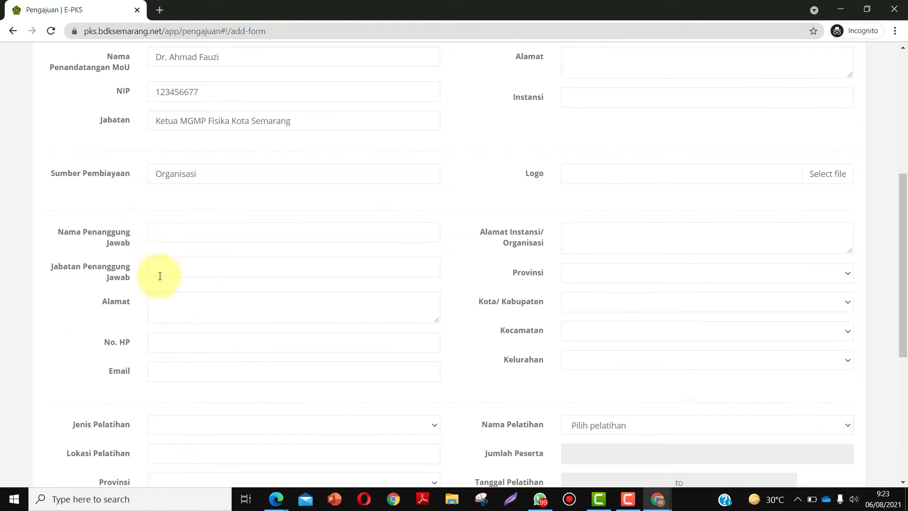
{"action": "scroll", "coordinate": [159, 274], "scroll_direction": "up", "scroll_amount": 1}
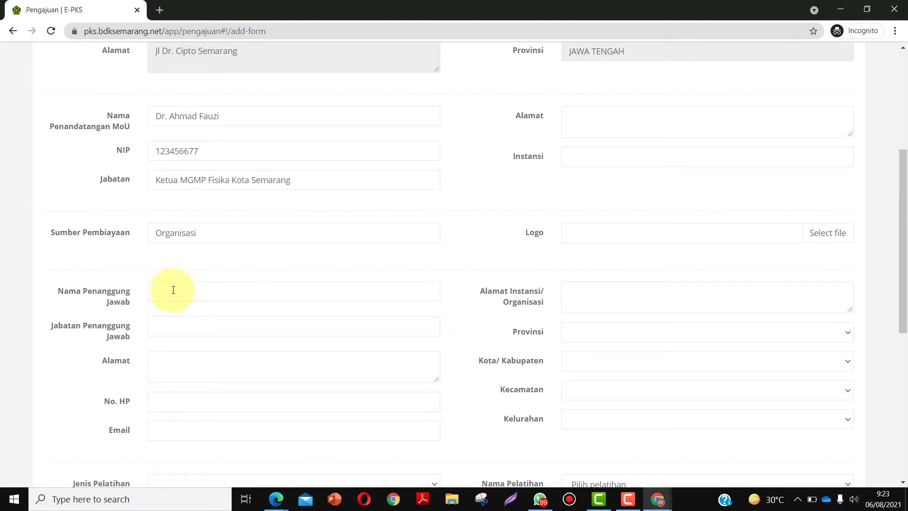
- Copy the signer's name and position into the person-in-charge name and position fields
{"action": "left_click_drag", "start_coordinate": [236, 117], "coordinate": [152, 116]}
{"action": "key", "text": "ctrl+c"}
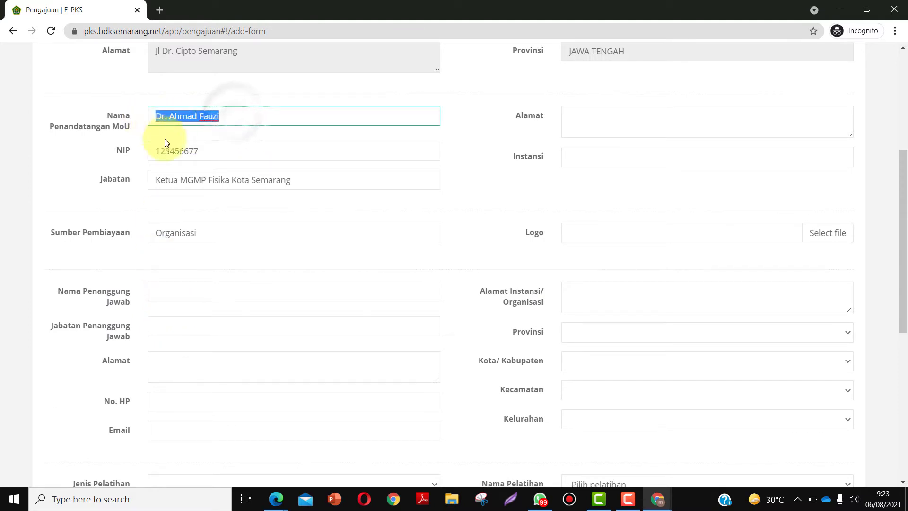
{"action": "left_click", "coordinate": [186, 294]}
{"action": "key", "text": "ctrl+v"}
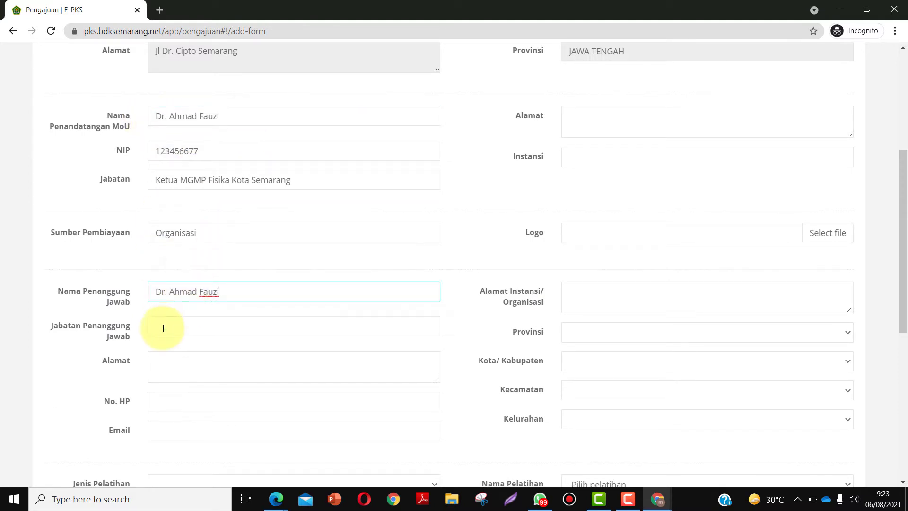
{"action": "left_click", "coordinate": [162, 326]}
{"action": "left_click_drag", "start_coordinate": [305, 181], "coordinate": [143, 180]}
{"action": "key", "text": "ctrl+c"}
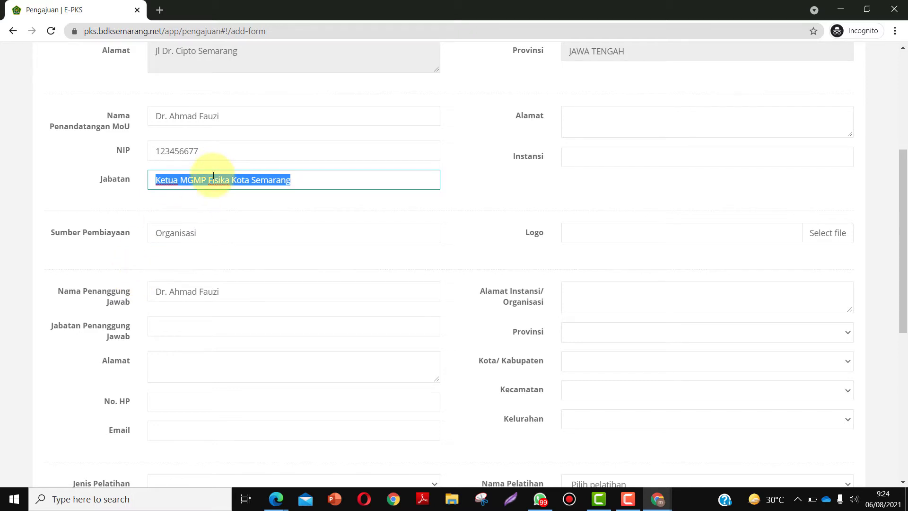
{"action": "left_click", "coordinate": [174, 321]}
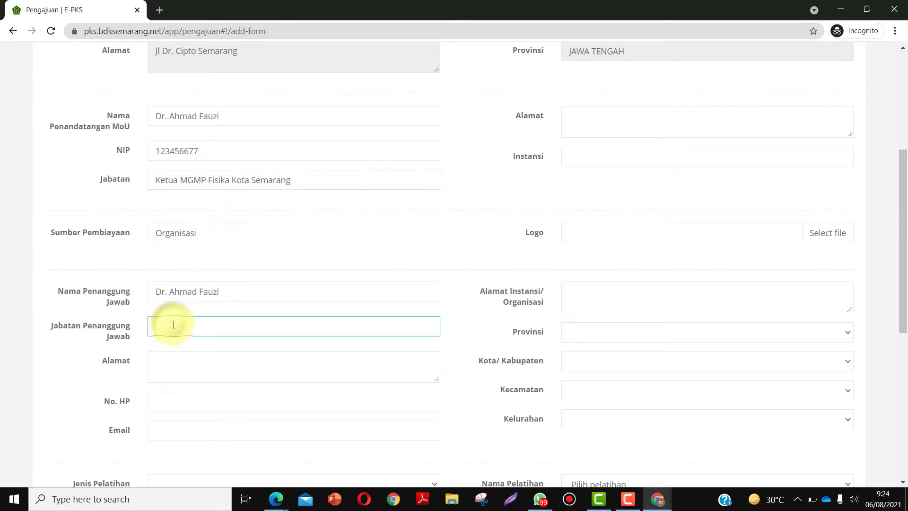
{"action": "key", "text": "ctrl+v"}
- Enter the person-in-charge's street address, correcting the misspelled street name
{"action": "left_click", "coordinate": [157, 365]}
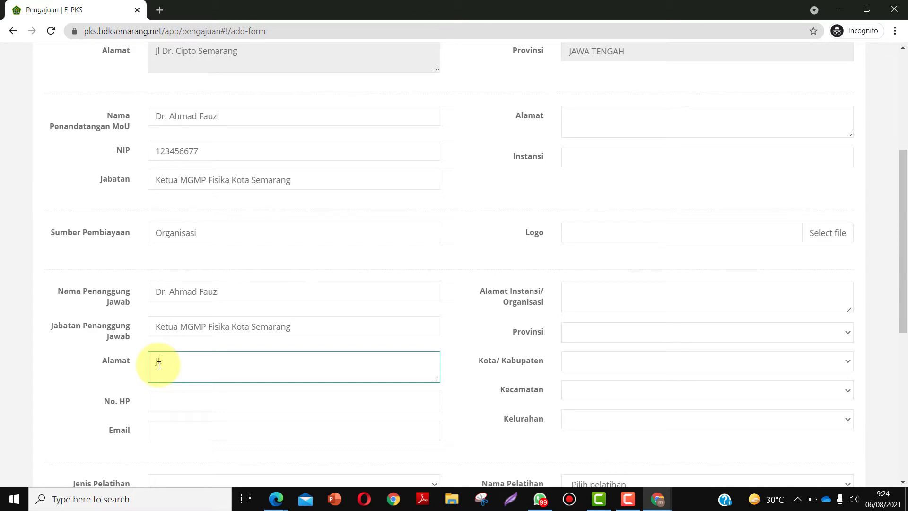
{"action": "type", "text": "Jl k"}
{"action": "type", "text": "m"}
{"action": "type", "text": "Kamuman Sem"}
{"action": "type", "text": "arang"}
{"action": "left_click", "coordinate": [187, 361]}
{"action": "key", "text": "BackSpace"}
{"action": "key", "text": "BackSpace"}
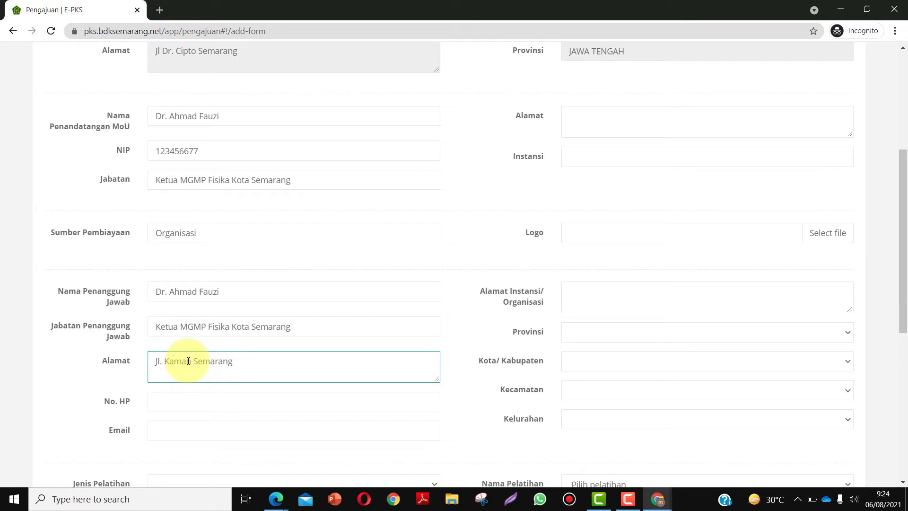
{"action": "type", "text": "um"}
{"action": "key", "text": "Delete"}
- Enter the person-in-charge's phone number and e-mail address
{"action": "scroll", "coordinate": [178, 405], "scroll_direction": "down", "scroll_amount": 2}
{"action": "left_click", "coordinate": [165, 283]}
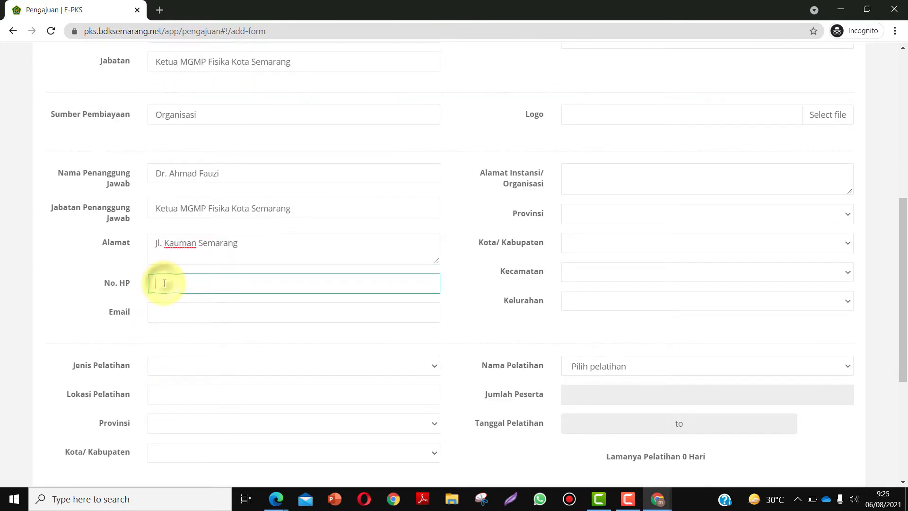
{"action": "left_click", "coordinate": [163, 311]}
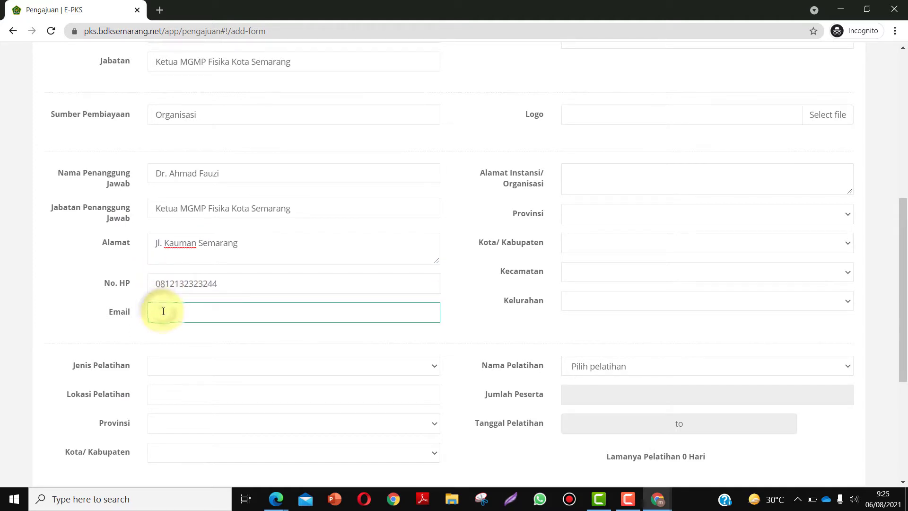
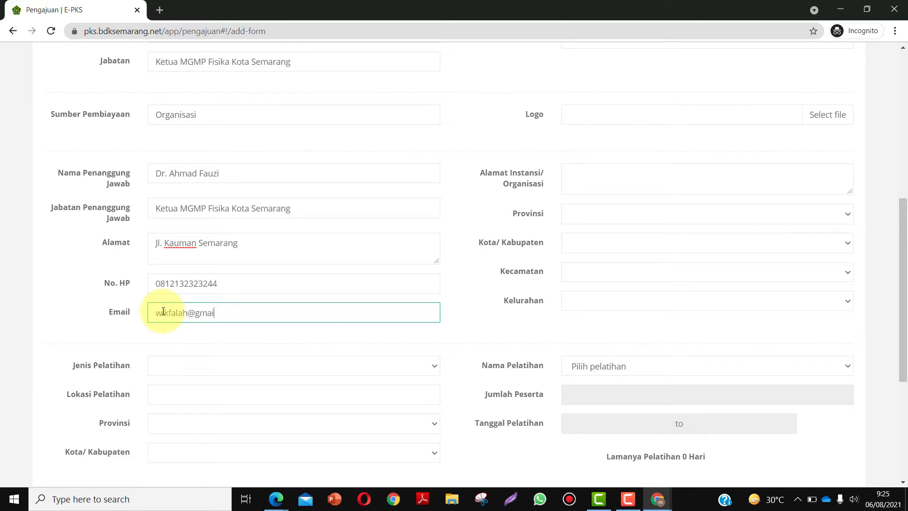
{"action": "scroll", "coordinate": [164, 311], "scroll_direction": "down", "scroll_amount": 2}
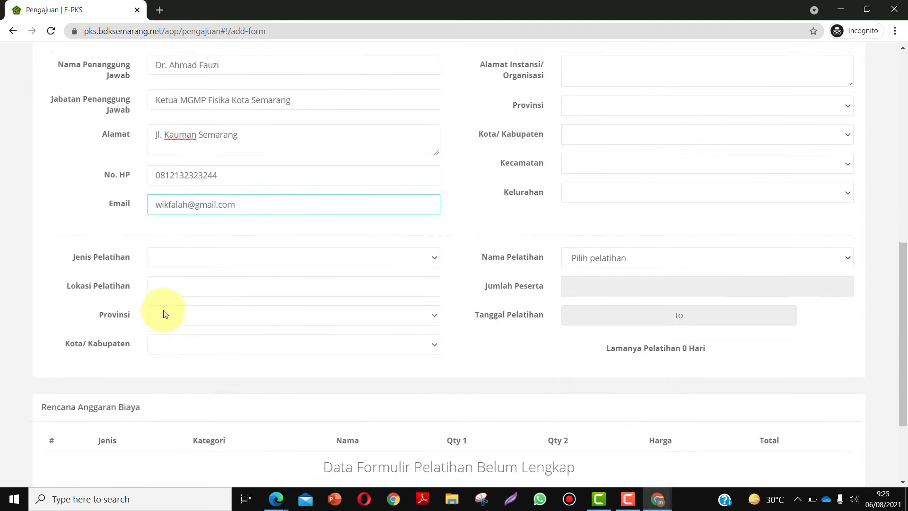
- Set the training type to Luring / Tatap Muka and the location to Hotel Muria
{"action": "left_click", "coordinate": [169, 249]}
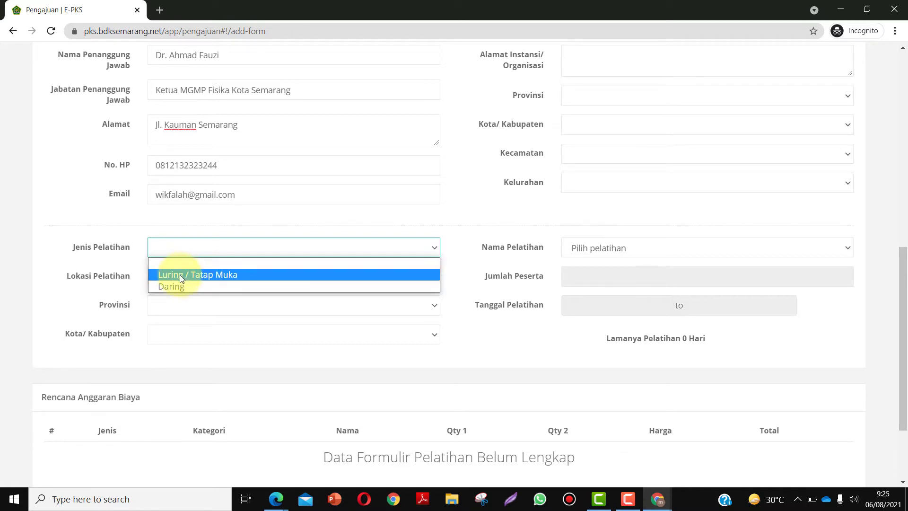
{"action": "left_click", "coordinate": [184, 278]}
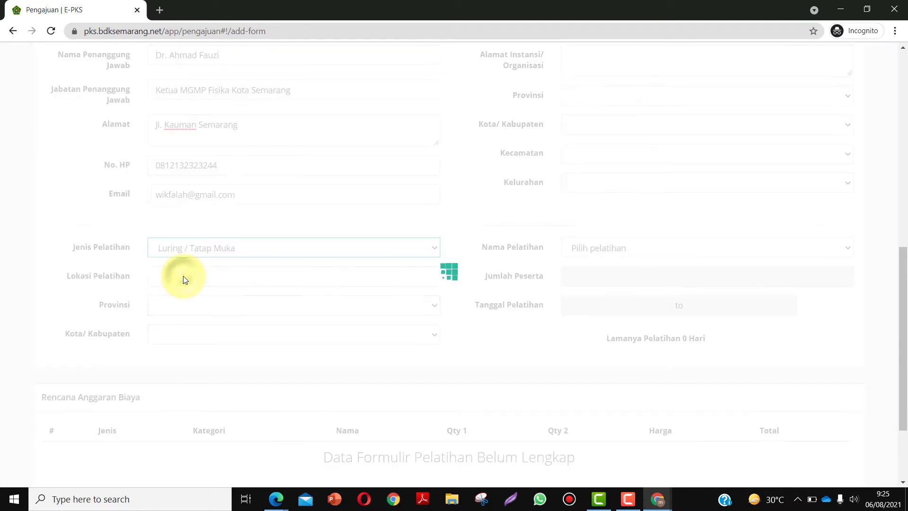
{"action": "left_click", "coordinate": [194, 282]}
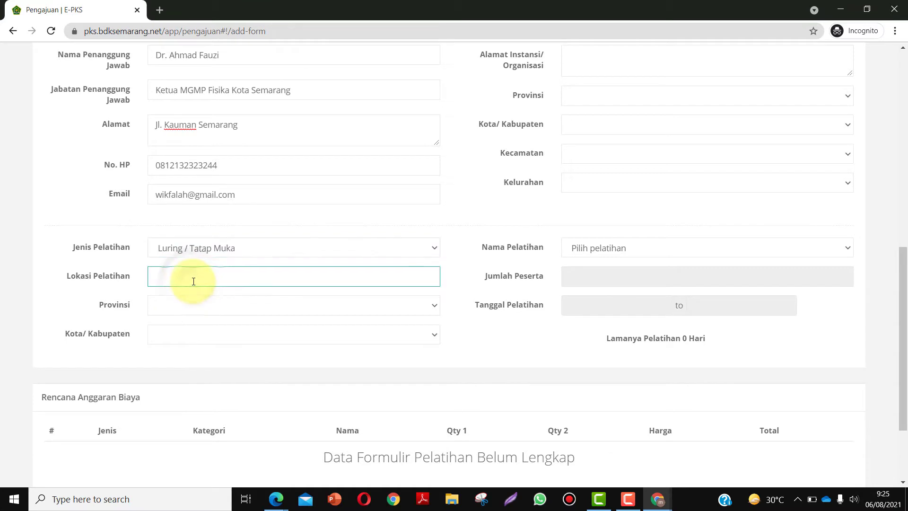
{"action": "type", "text": "Hotel Muria"}
- Choose JAWA TENGAH as the training province and KOTA SEMARANG as the city
{"action": "left_click", "coordinate": [201, 306]}
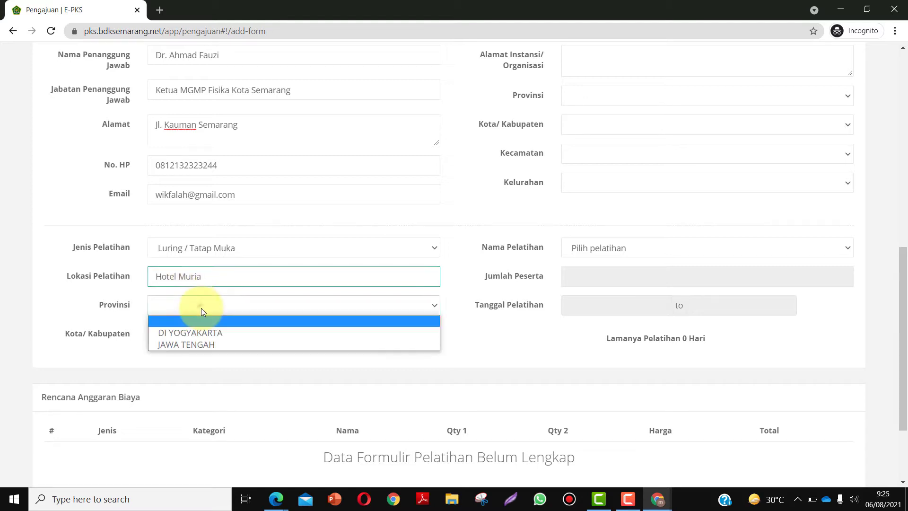
{"action": "left_click", "coordinate": [192, 344]}
{"action": "left_click", "coordinate": [185, 336]}
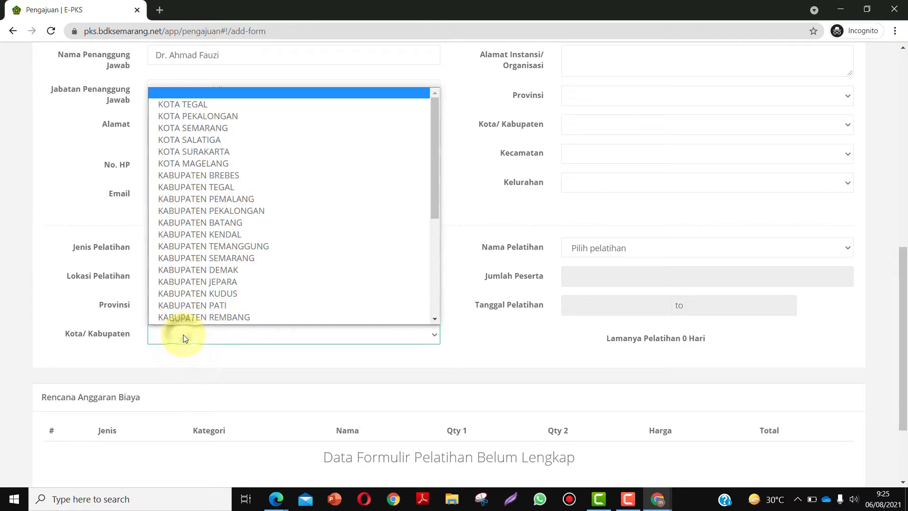
{"action": "scroll", "coordinate": [205, 296], "scroll_direction": "down", "scroll_amount": 1}
{"action": "scroll", "coordinate": [211, 198], "scroll_direction": "up", "scroll_amount": 1}
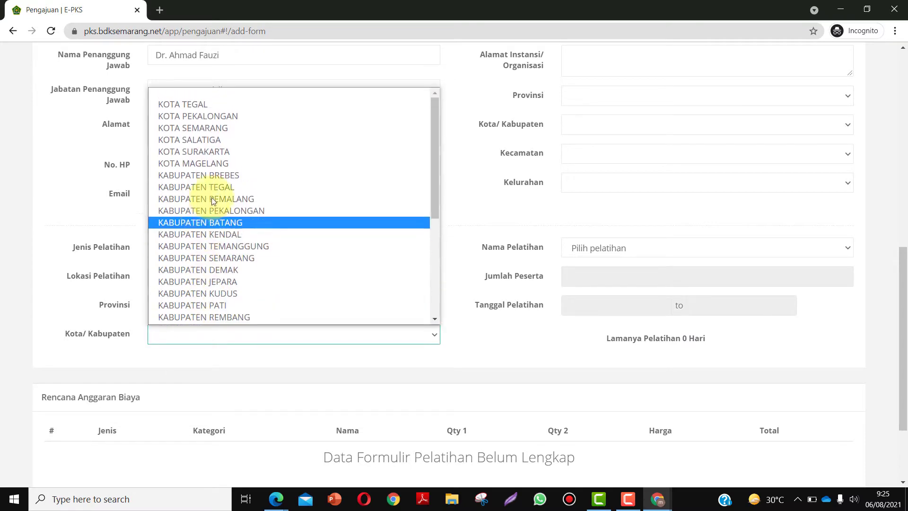
{"action": "left_click", "coordinate": [220, 127]}
{"action": "scroll", "coordinate": [264, 307], "scroll_direction": "up", "scroll_amount": 10}
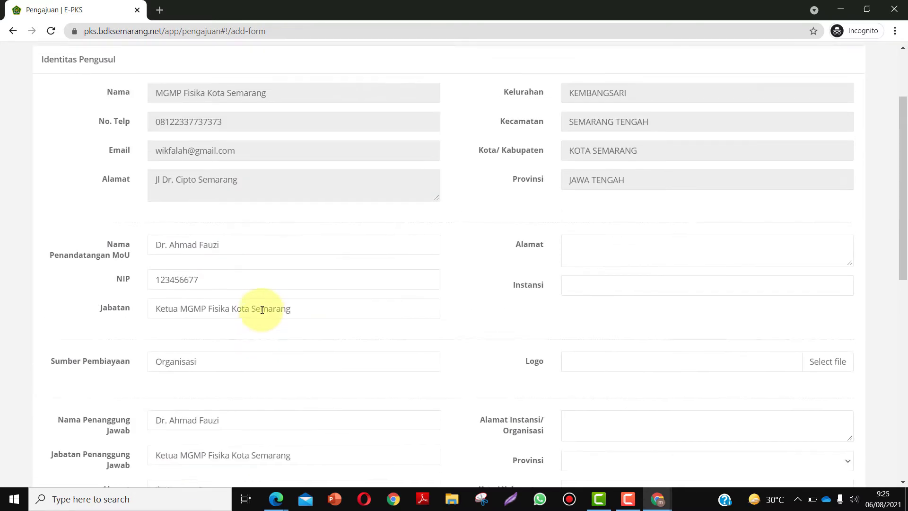
- Type the MoU signatory's street address into the right-hand Alamat box
{"action": "scroll", "coordinate": [756, 284], "scroll_direction": "down", "scroll_amount": 3}
{"action": "scroll", "coordinate": [610, 208], "scroll_direction": "down", "scroll_amount": 1}
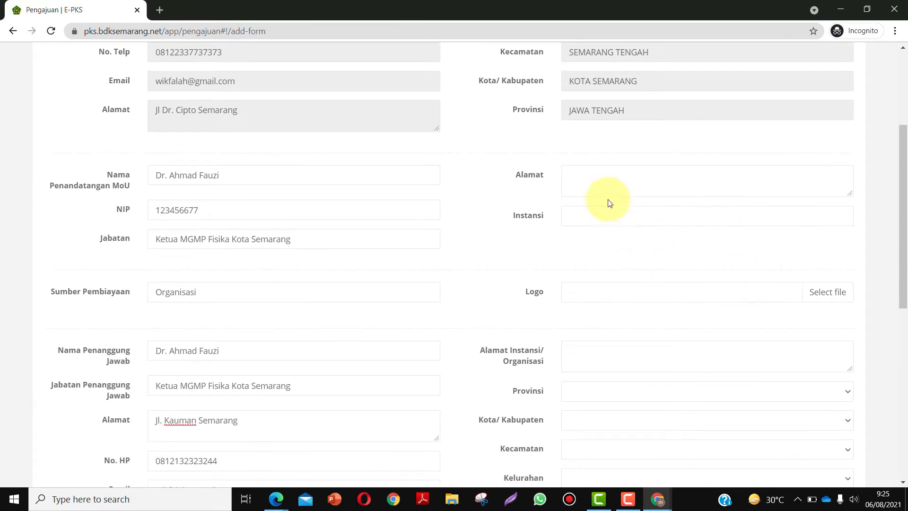
{"action": "scroll", "coordinate": [602, 186], "scroll_direction": "up", "scroll_amount": 3}
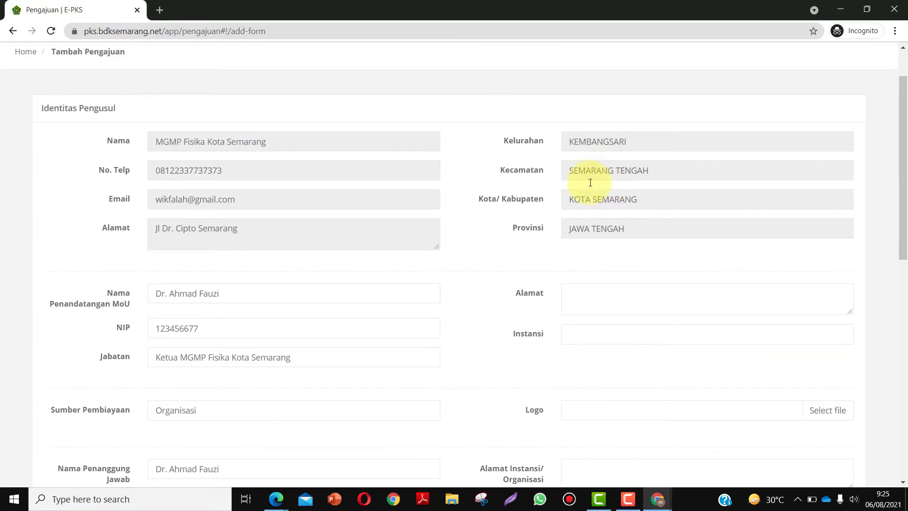
{"action": "scroll", "coordinate": [591, 189], "scroll_direction": "down", "scroll_amount": 2}
{"action": "scroll", "coordinate": [585, 235], "scroll_direction": "down", "scroll_amount": 10}
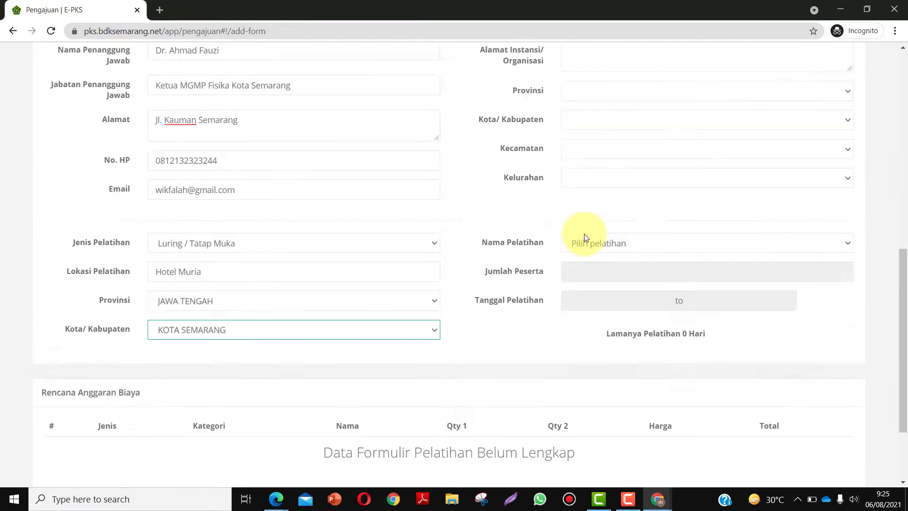
{"action": "scroll", "coordinate": [585, 237], "scroll_direction": "up", "scroll_amount": 8}
{"action": "scroll", "coordinate": [585, 236], "scroll_direction": "up", "scroll_amount": 3}
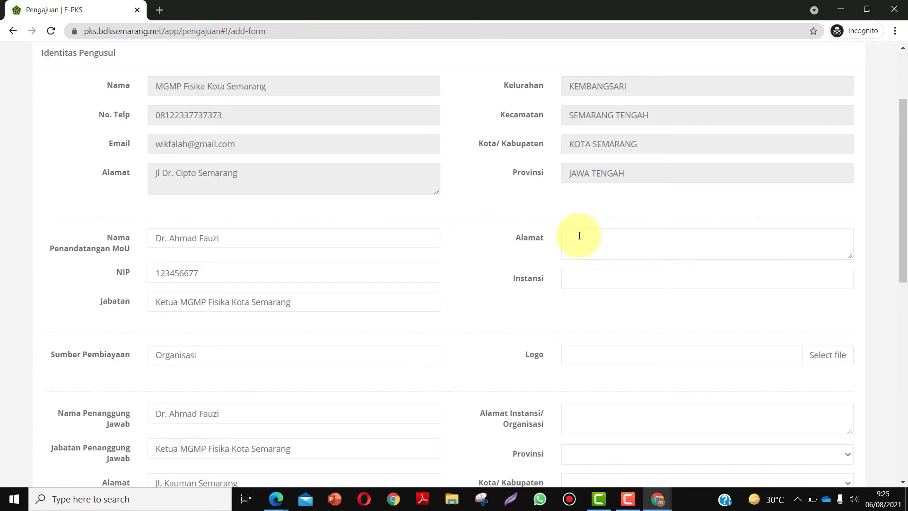
{"action": "left_click", "coordinate": [579, 236]}
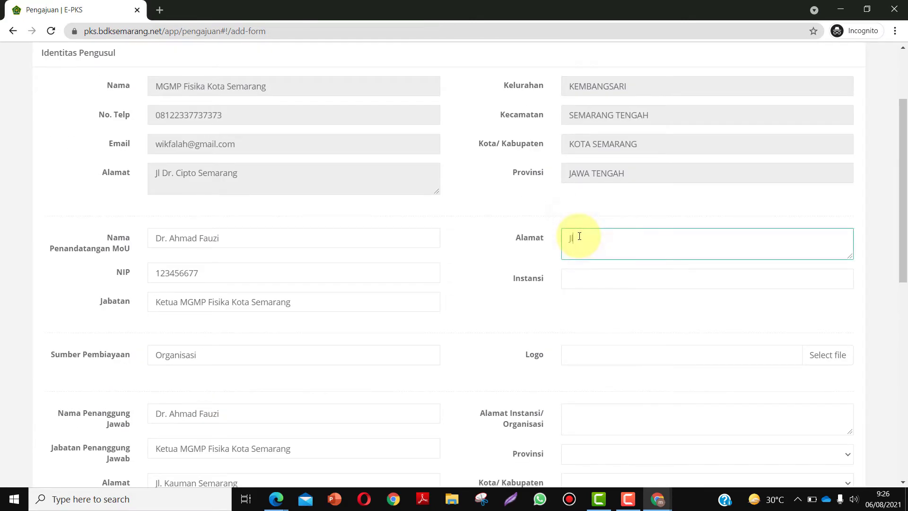
{"action": "type", "text": "Jl Dr. Coipto Semarang"}
- Set the signatory's institution (Instansi) to MGMP Kota Semarang
{"action": "scroll", "coordinate": [579, 237], "scroll_direction": "down", "scroll_amount": 3}
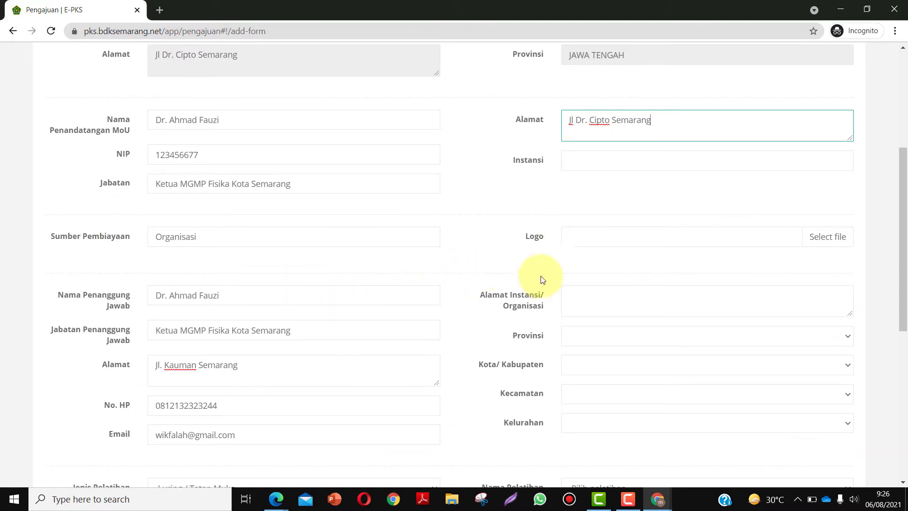
{"action": "left_click", "coordinate": [592, 163]}
{"action": "type", "text": "MG"}
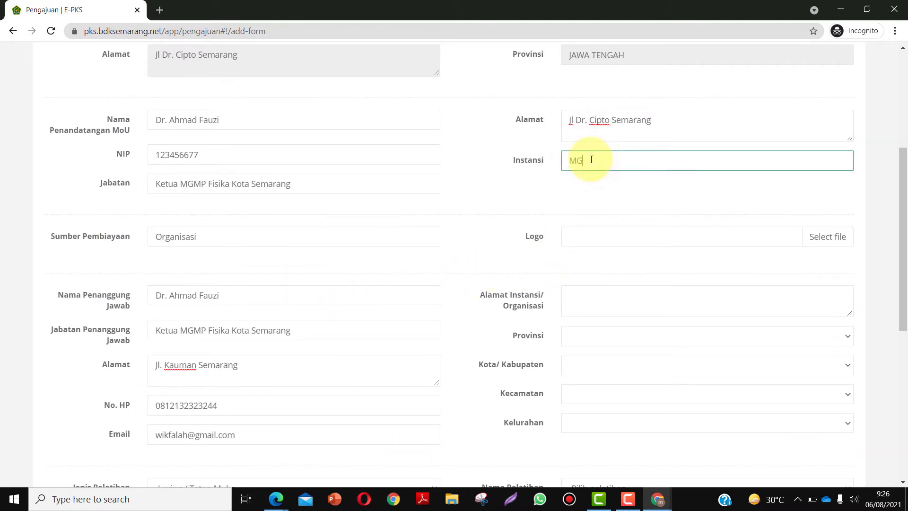
{"action": "type", "text": "MP Kota Semarang"}
{"action": "scroll", "coordinate": [688, 264], "scroll_direction": "down", "scroll_amount": 1}
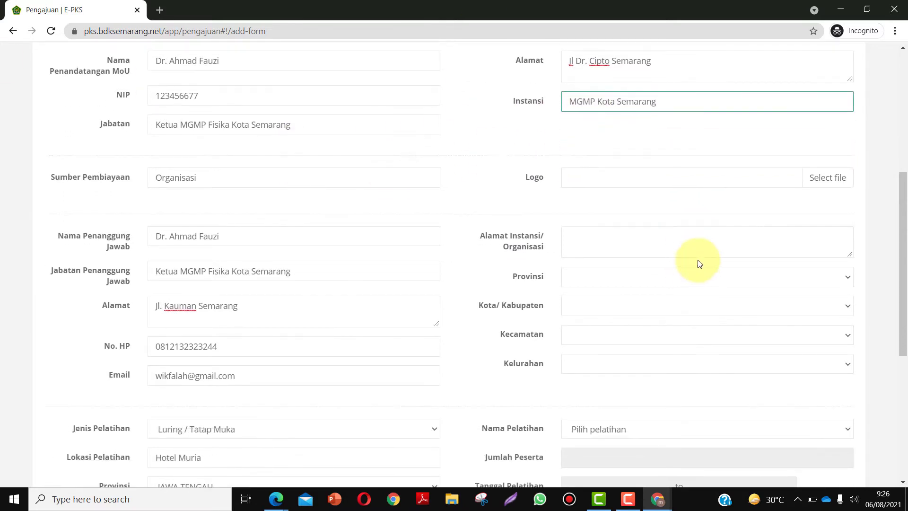
{"action": "scroll", "coordinate": [699, 264], "scroll_direction": "down", "scroll_amount": 2}
{"action": "scroll", "coordinate": [699, 264], "scroll_direction": "up", "scroll_amount": 2}
{"action": "scroll", "coordinate": [699, 264], "scroll_direction": "down", "scroll_amount": 2}
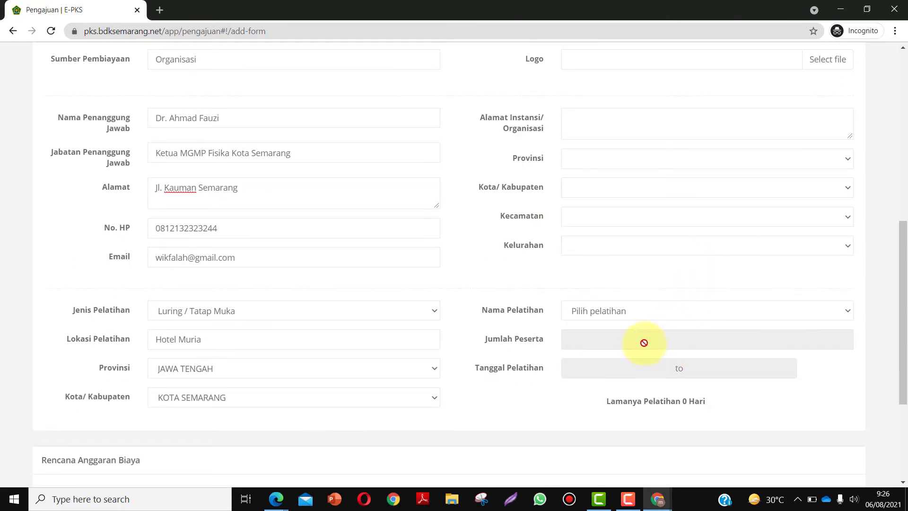
{"action": "scroll", "coordinate": [659, 278], "scroll_direction": "up", "scroll_amount": 3}
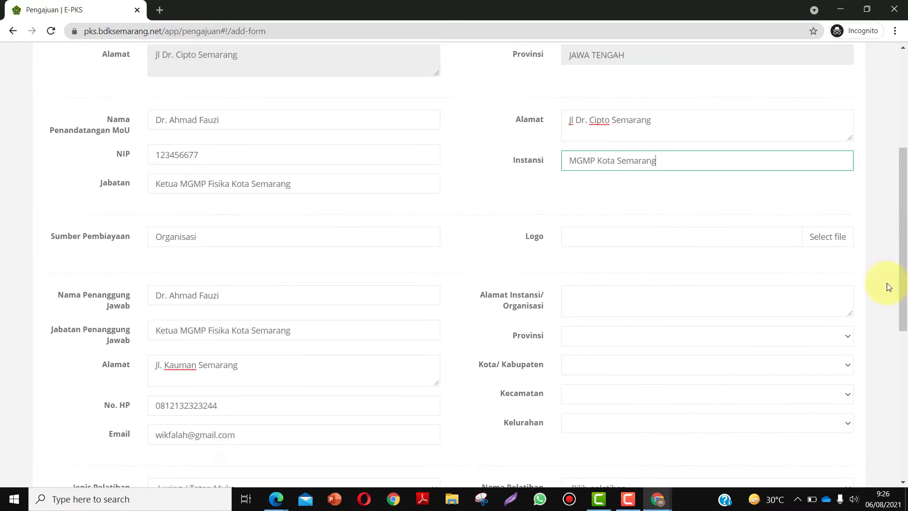
- Upload school.jpg from the Downloads folder as the institution logo
{"action": "left_click", "coordinate": [831, 238]}
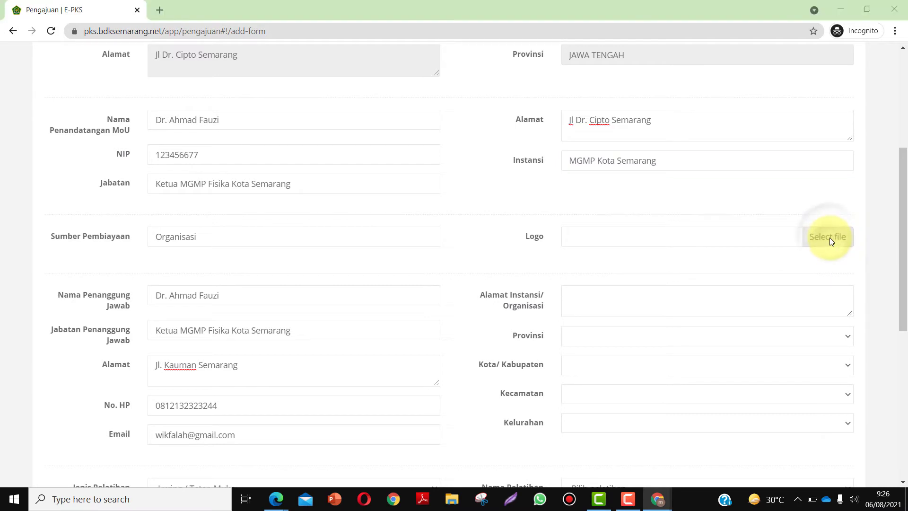
{"action": "left_click", "coordinate": [52, 106]}
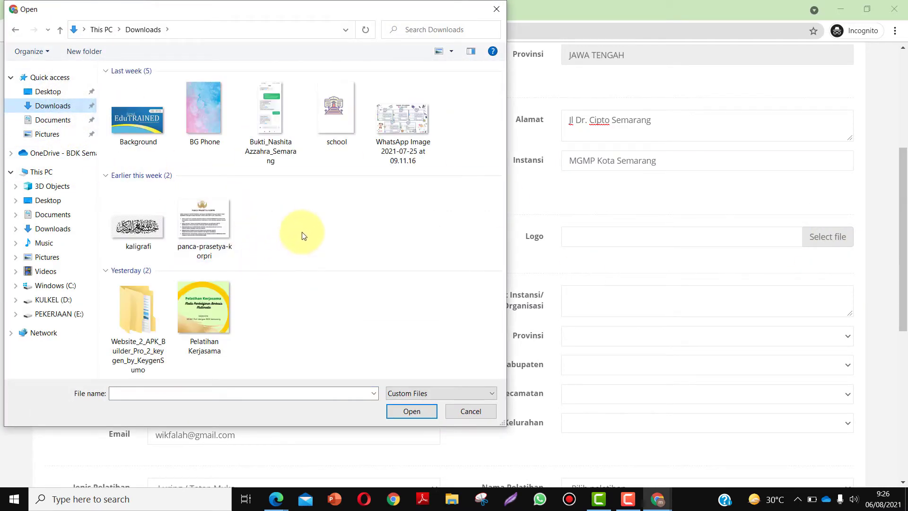
{"action": "left_click", "coordinate": [336, 108]}
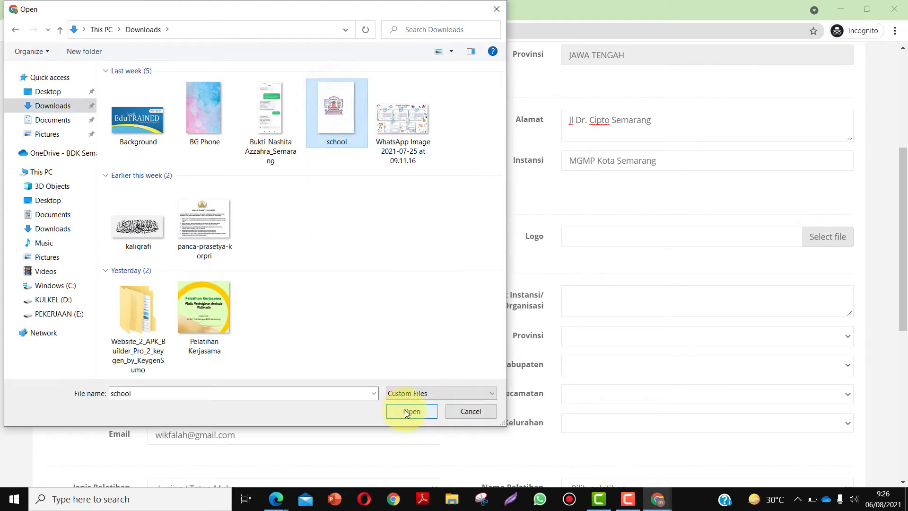
{"action": "left_click", "coordinate": [407, 411]}
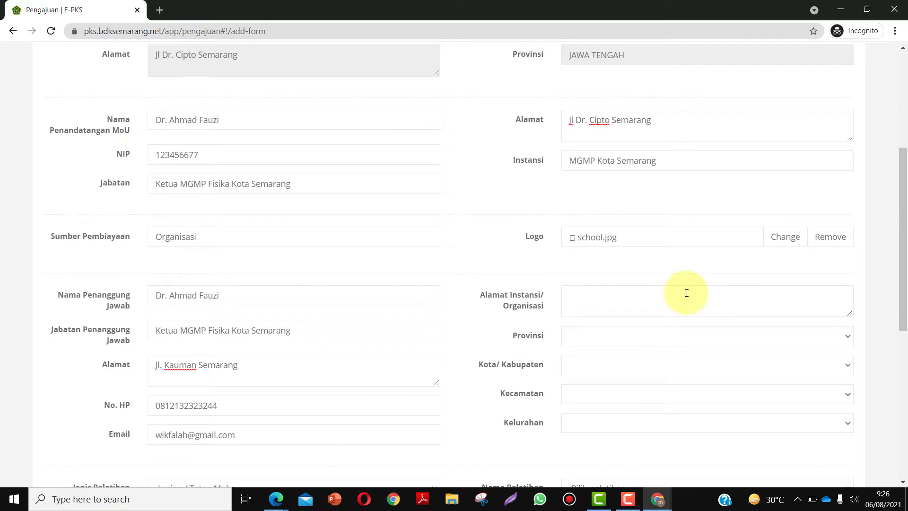
{"action": "scroll", "coordinate": [687, 292], "scroll_direction": "down", "scroll_amount": 1}
{"action": "scroll", "coordinate": [686, 292], "scroll_direction": "down", "scroll_amount": 2}
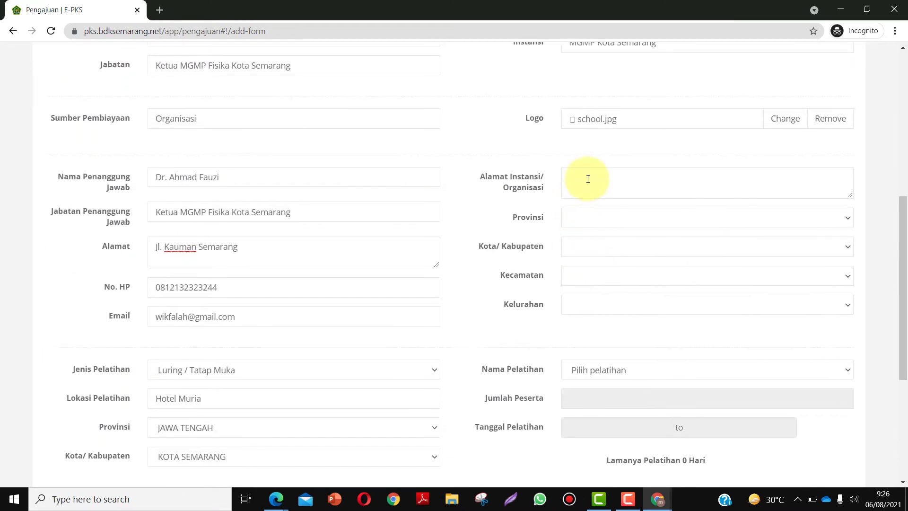
- Copy the responsible person's address into the Alamat Instansi/Organisasi field
{"action": "left_click", "coordinate": [588, 178]}
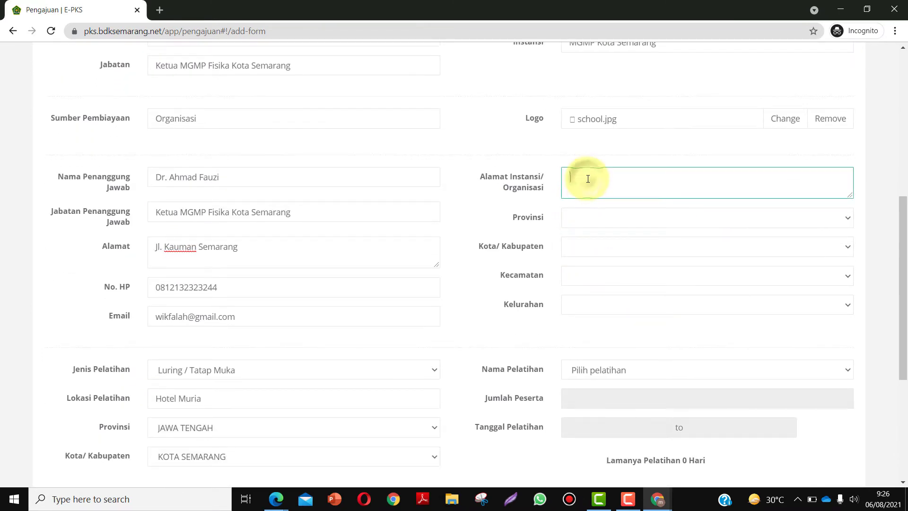
{"action": "scroll", "coordinate": [588, 178], "scroll_direction": "up", "scroll_amount": 1}
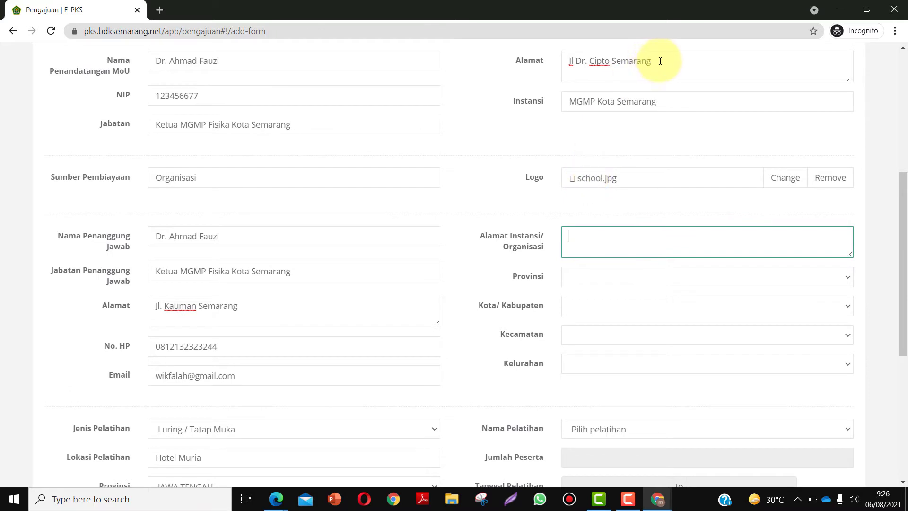
{"action": "left_click_drag", "start_coordinate": [660, 61], "coordinate": [542, 50]}
{"action": "scroll", "coordinate": [604, 117], "scroll_direction": "up", "scroll_amount": 1}
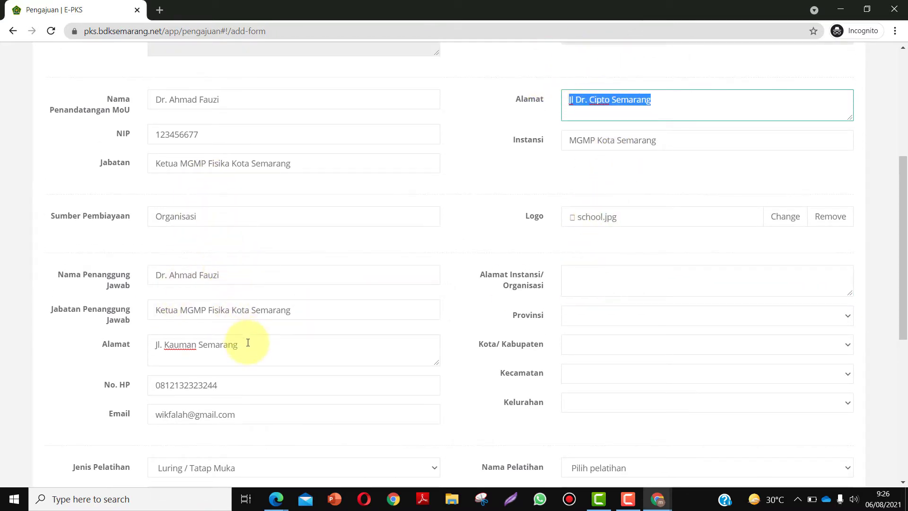
{"action": "left_click_drag", "start_coordinate": [248, 344], "coordinate": [136, 345]}
{"action": "key", "text": "ctrl+c"}
{"action": "left_click", "coordinate": [600, 279]}
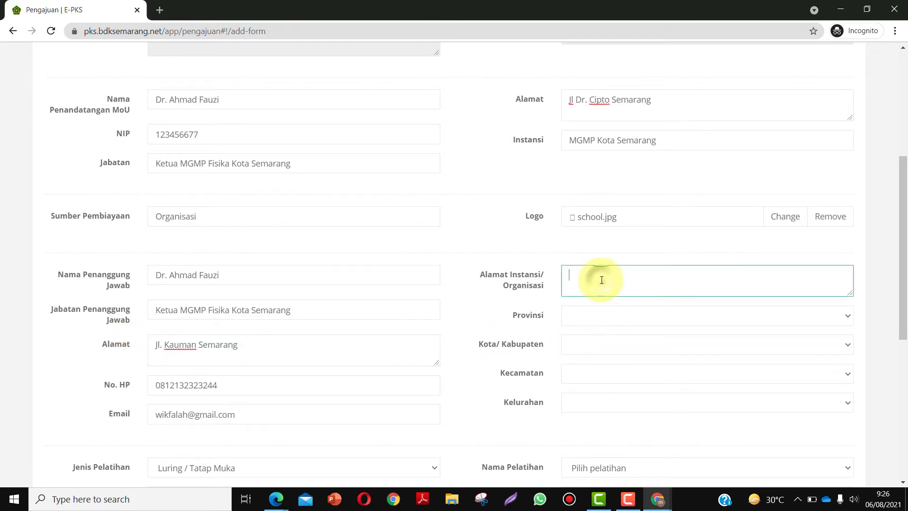
{"action": "key", "text": "ctrl+v"}
{"action": "scroll", "coordinate": [619, 230], "scroll_direction": "down", "scroll_amount": 3}
- Set the institution location to JAWA TENGAH, KOTA SEMARANG, SEMARANG TENGAH, KAUMAN
{"action": "left_click", "coordinate": [620, 202]}
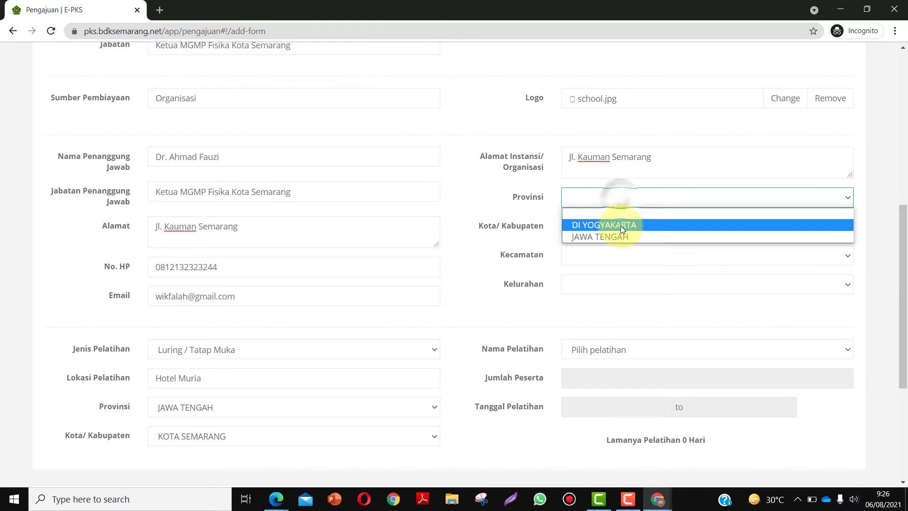
{"action": "left_click", "coordinate": [617, 233]}
{"action": "left_click", "coordinate": [591, 228]}
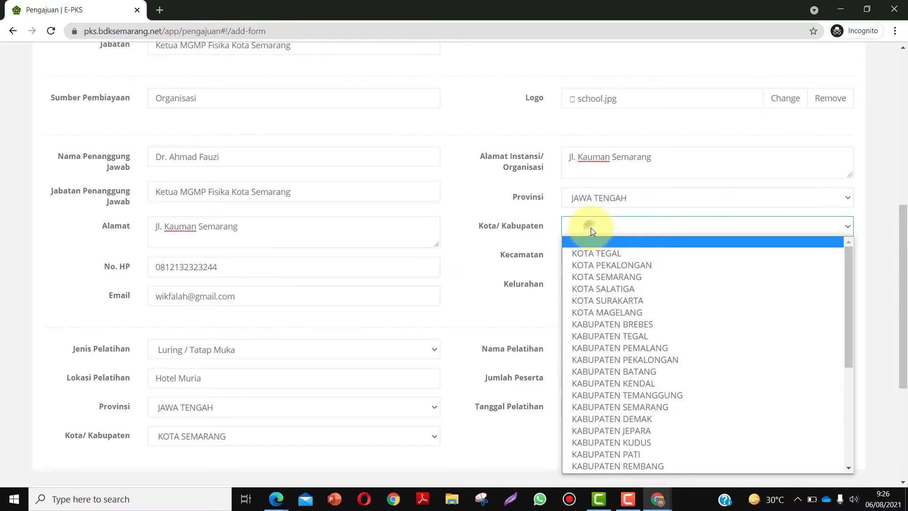
{"action": "left_click", "coordinate": [626, 279]}
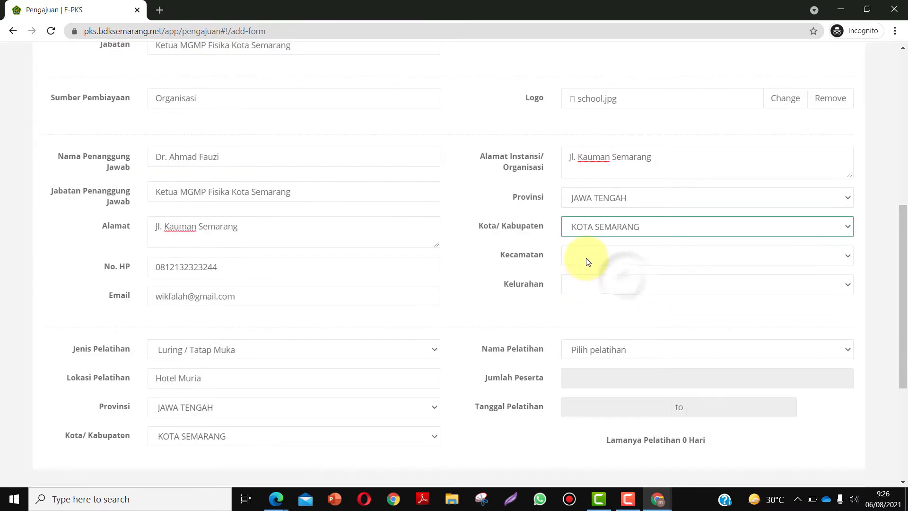
{"action": "left_click", "coordinate": [585, 259]}
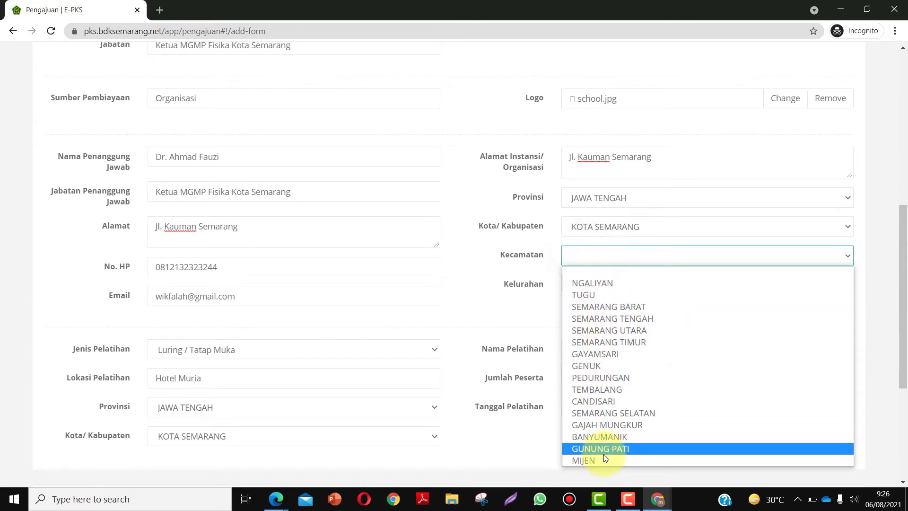
{"action": "left_click", "coordinate": [638, 319]}
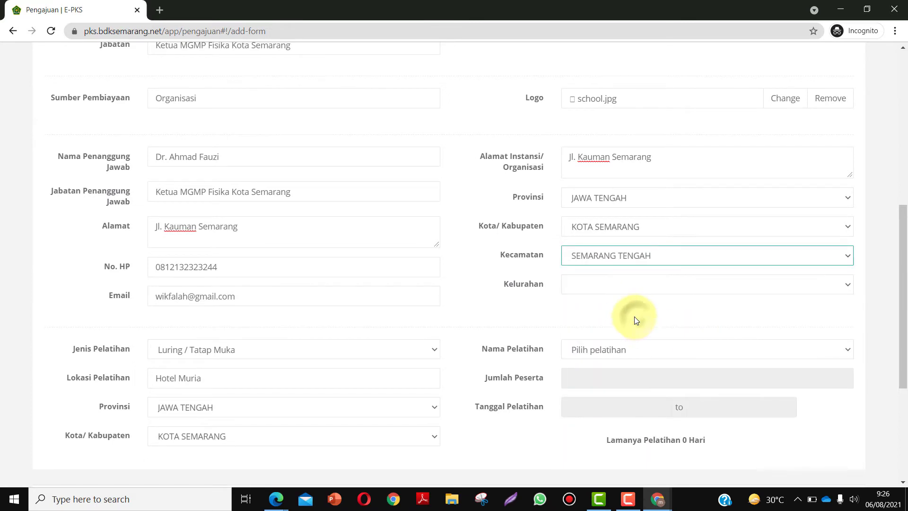
{"action": "left_click", "coordinate": [588, 281]}
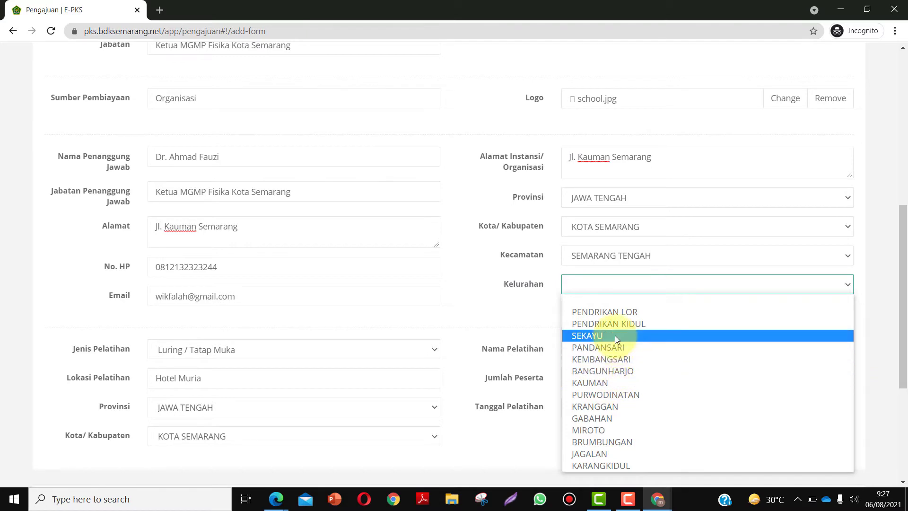
{"action": "left_click", "coordinate": [605, 384]}
{"action": "scroll", "coordinate": [595, 367], "scroll_direction": "down", "scroll_amount": 5}
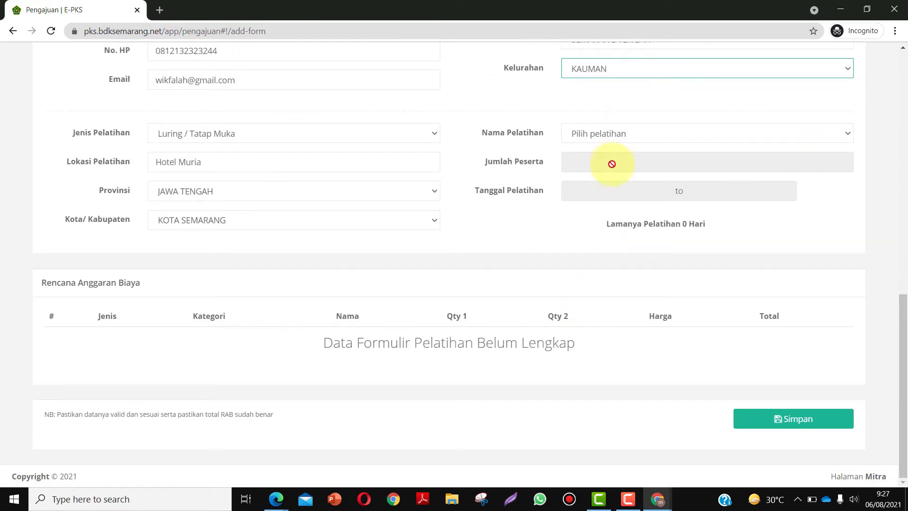
{"action": "left_click", "coordinate": [628, 137]}
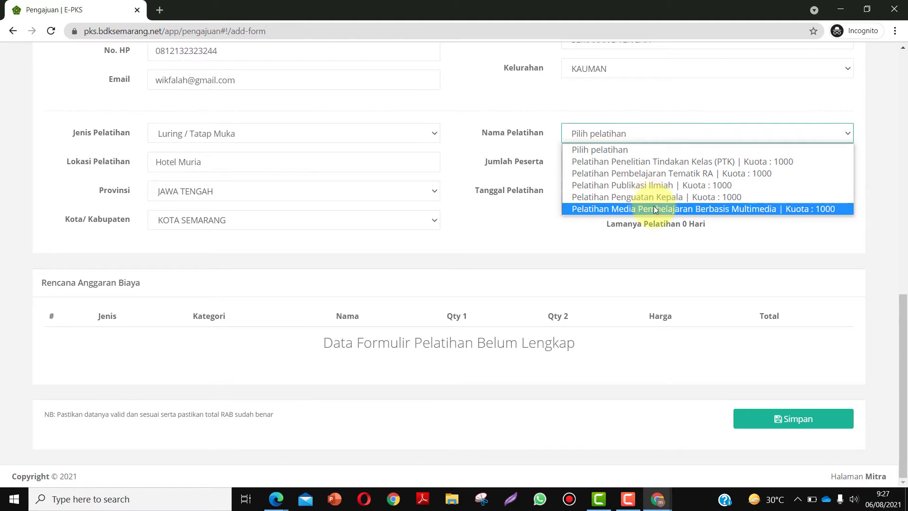
- Pick Pelatihan Media Pembelajaran Berbasis Multimedia and set Jumlah Peserta to 40
{"action": "left_click", "coordinate": [661, 208]}
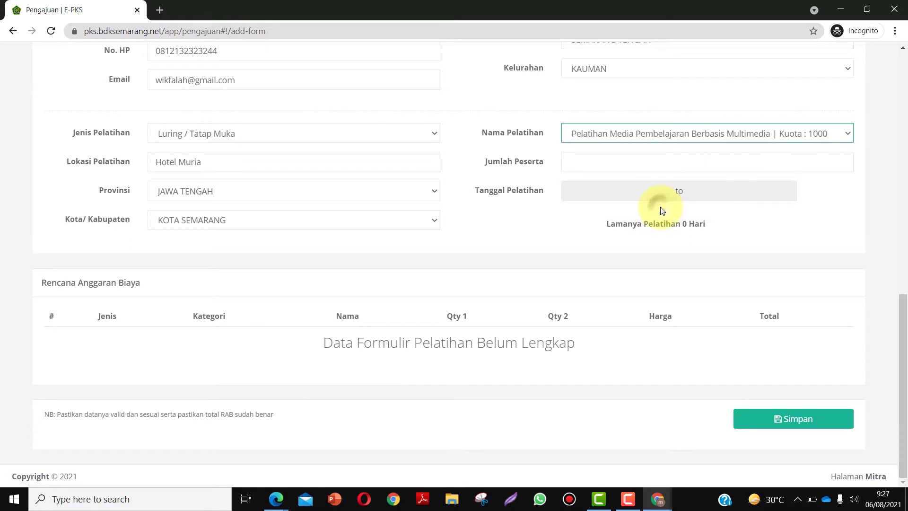
{"action": "left_click", "coordinate": [595, 164]}
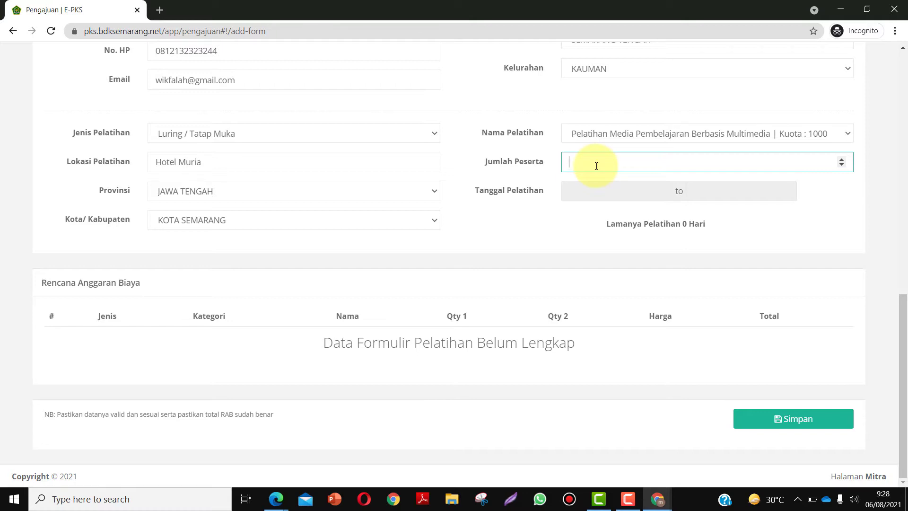
{"action": "type", "text": "80"}
{"action": "key", "text": "BackSpace"}
{"action": "key", "text": "BackSpace"}
{"action": "type", "text": "12"}
{"action": "type", "text": "0"}
{"action": "key", "text": "BackSpace"}
{"action": "key", "text": "BackSpace"}
- After entering 40, set the training start date to 1 November 2021 (11/01/2021) in the calendar
{"action": "type", "text": "40"}
{"action": "left_click", "coordinate": [605, 192]}
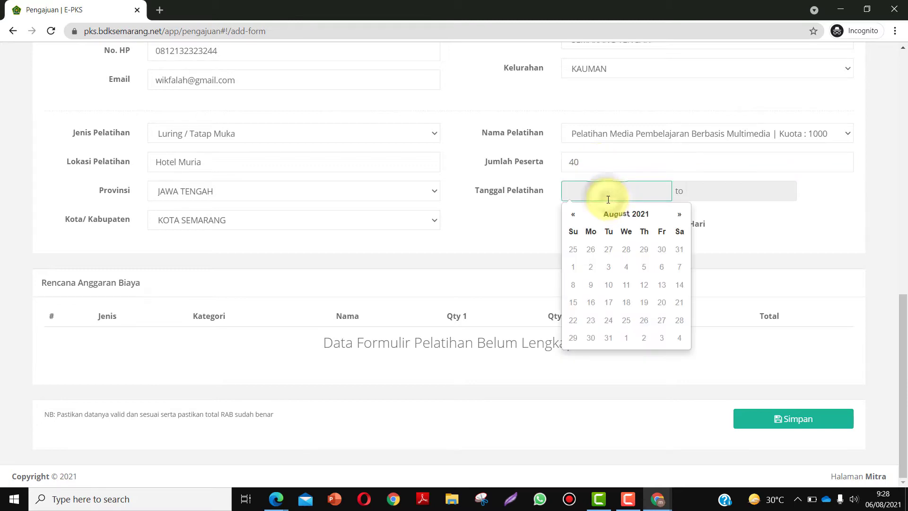
{"action": "left_click", "coordinate": [628, 253]}
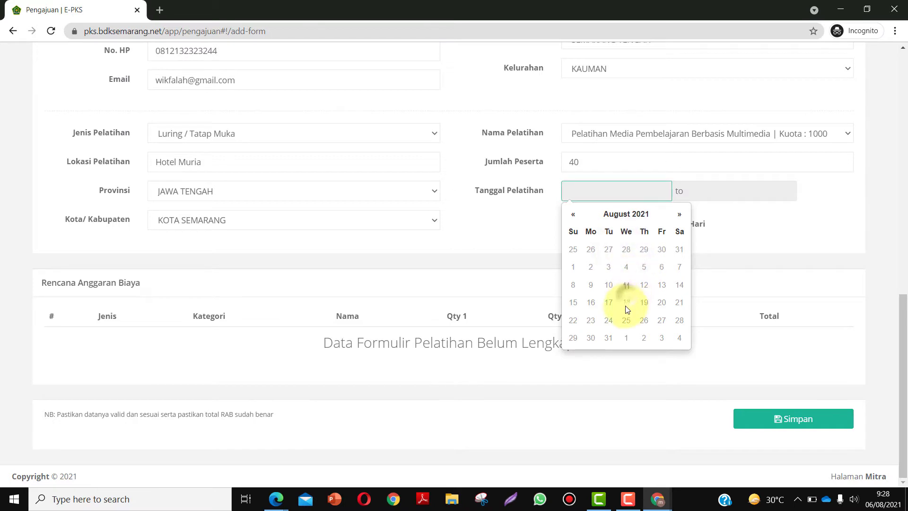
{"action": "left_click", "coordinate": [680, 214]}
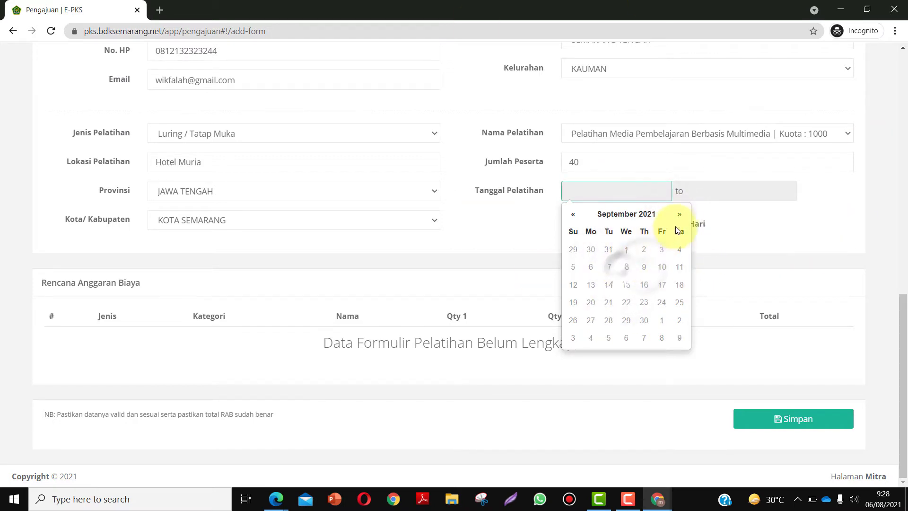
{"action": "left_click", "coordinate": [679, 214]}
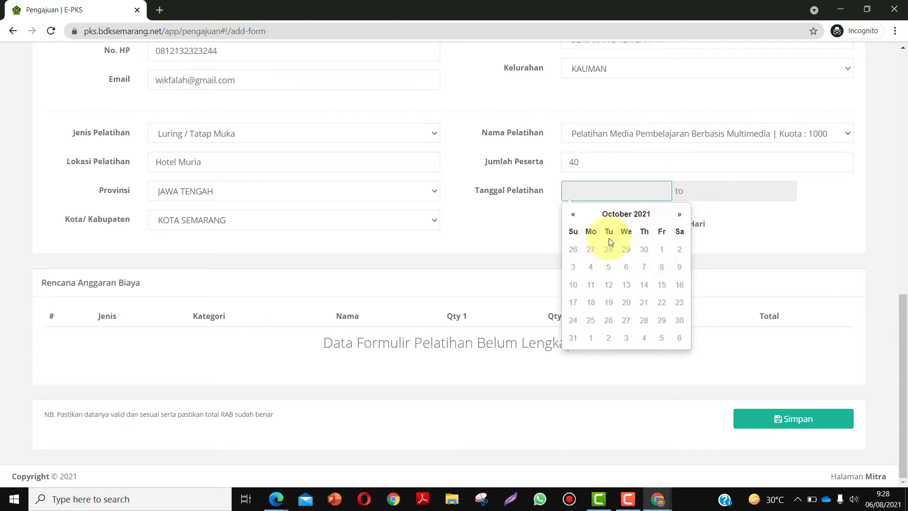
{"action": "left_click", "coordinate": [573, 215]}
{"action": "left_click", "coordinate": [573, 216]}
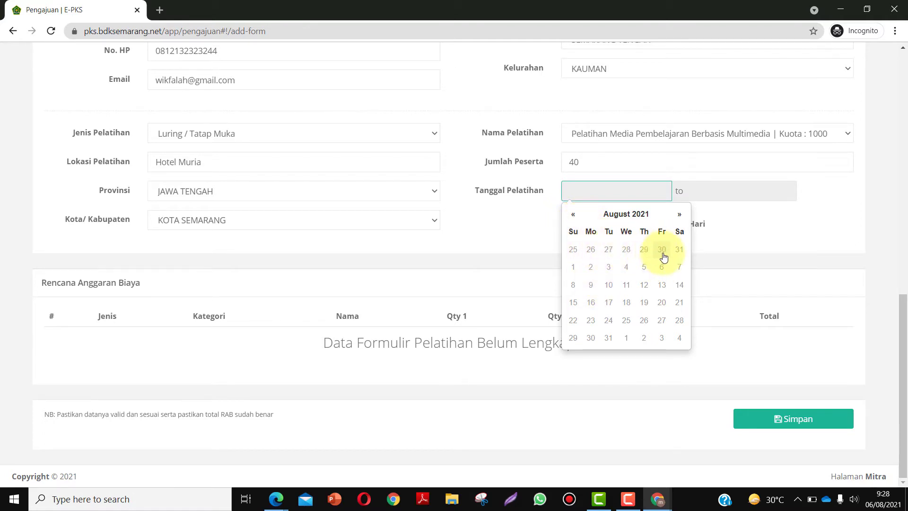
{"action": "left_click", "coordinate": [573, 214]}
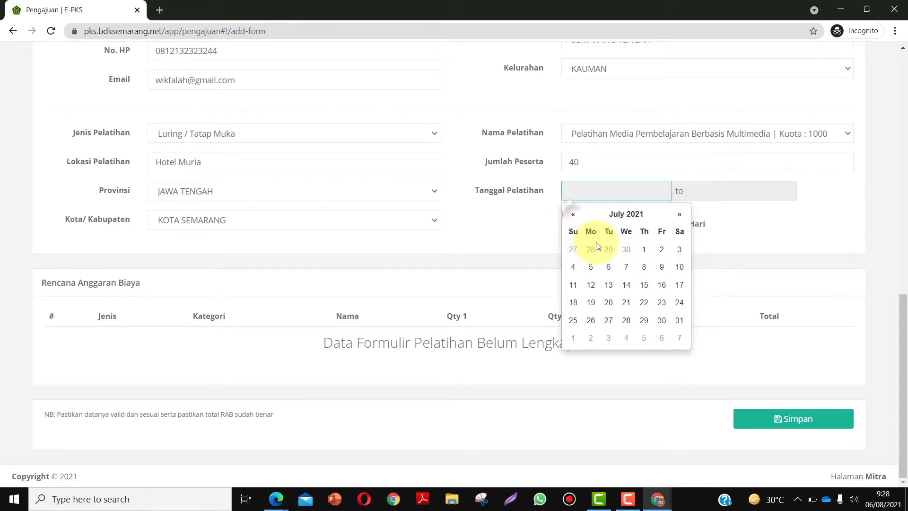
{"action": "left_click", "coordinate": [680, 215]}
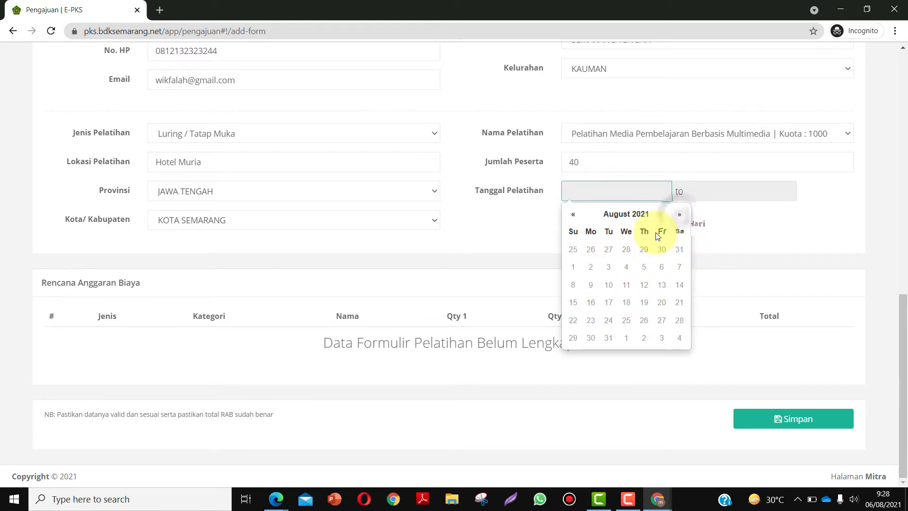
{"action": "left_click", "coordinate": [573, 214]}
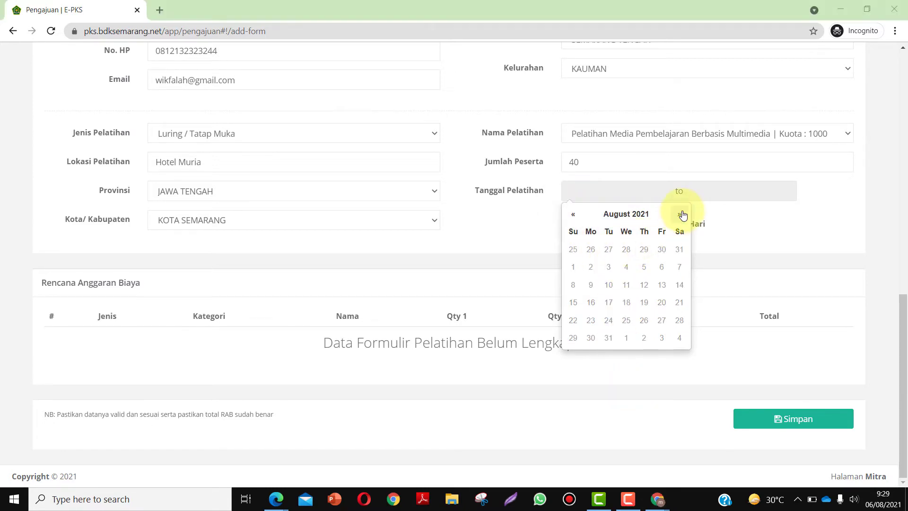
{"action": "left_click", "coordinate": [680, 216]}
{"action": "left_click", "coordinate": [681, 217]}
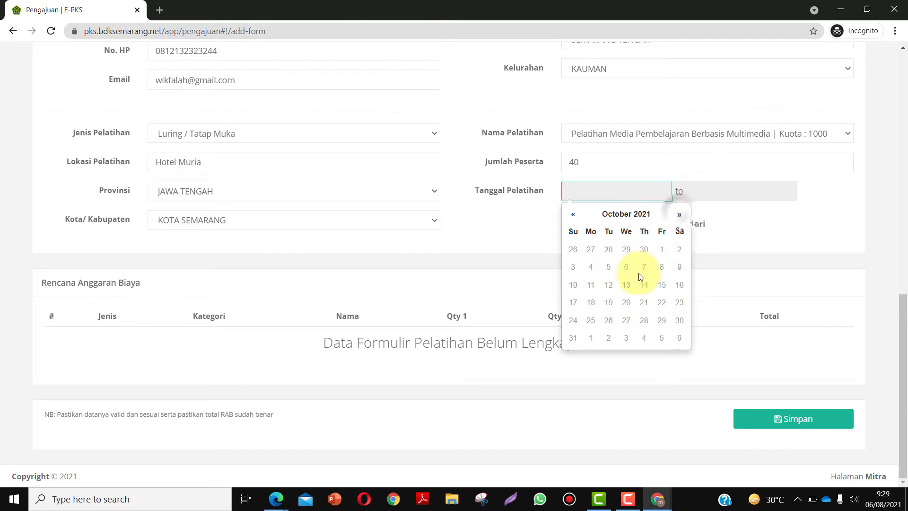
{"action": "left_click", "coordinate": [679, 214]}
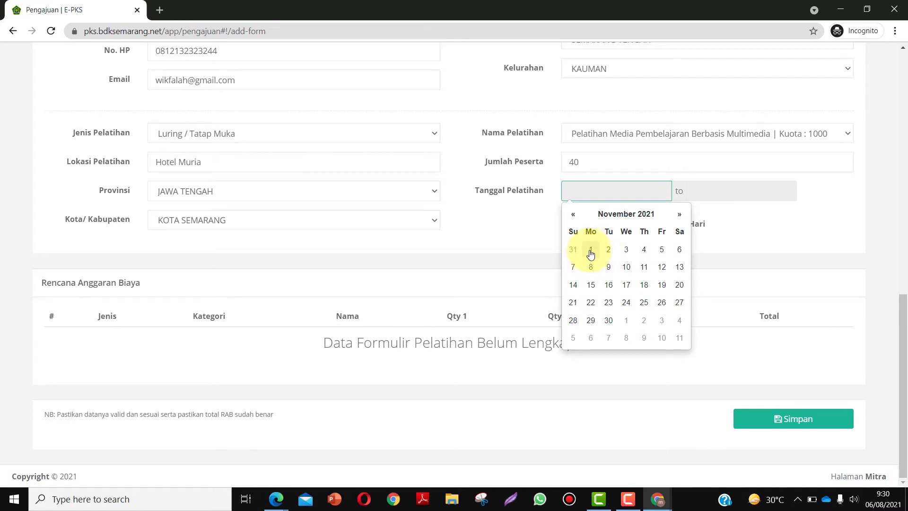
{"action": "left_click", "coordinate": [591, 250]}
- Browse the end-date calendar to November 2021 and close it without picking a date
{"action": "left_click", "coordinate": [712, 189]}
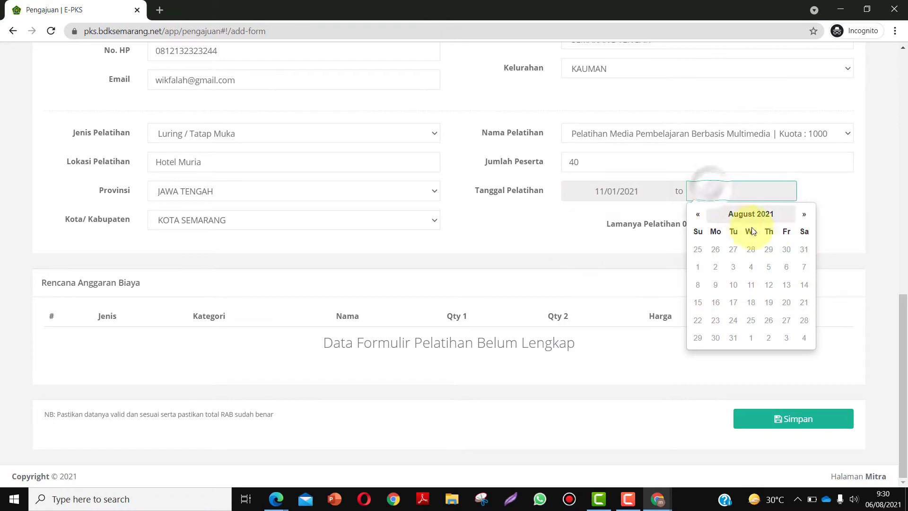
{"action": "left_click", "coordinate": [803, 214]}
{"action": "left_click", "coordinate": [803, 214]}
{"action": "left_click", "coordinate": [803, 214]}
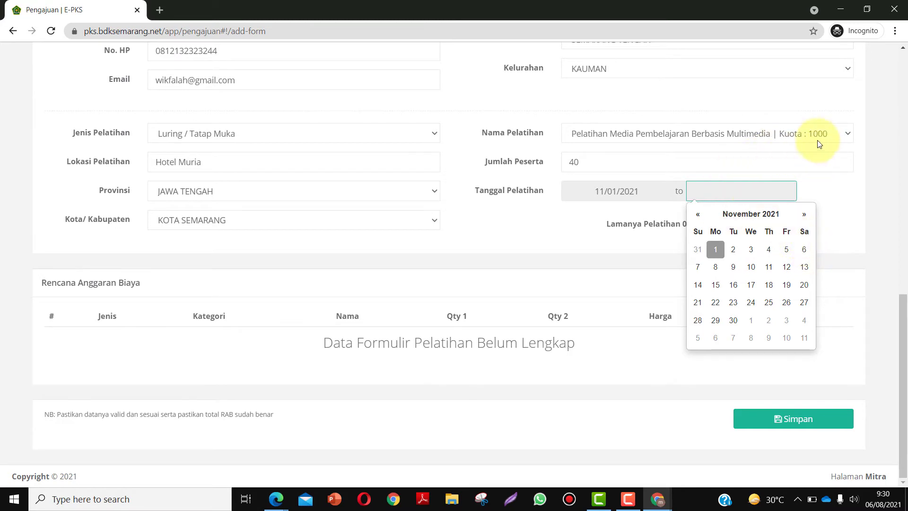
{"action": "left_click", "coordinate": [833, 211]}
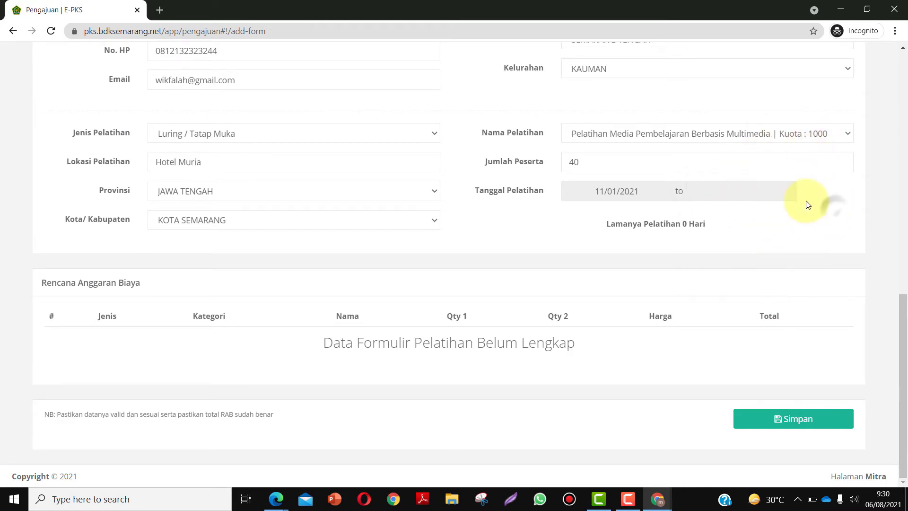
{"action": "scroll", "coordinate": [776, 191], "scroll_direction": "up", "scroll_amount": 2}
{"action": "scroll", "coordinate": [775, 191], "scroll_direction": "down", "scroll_amount": 2}
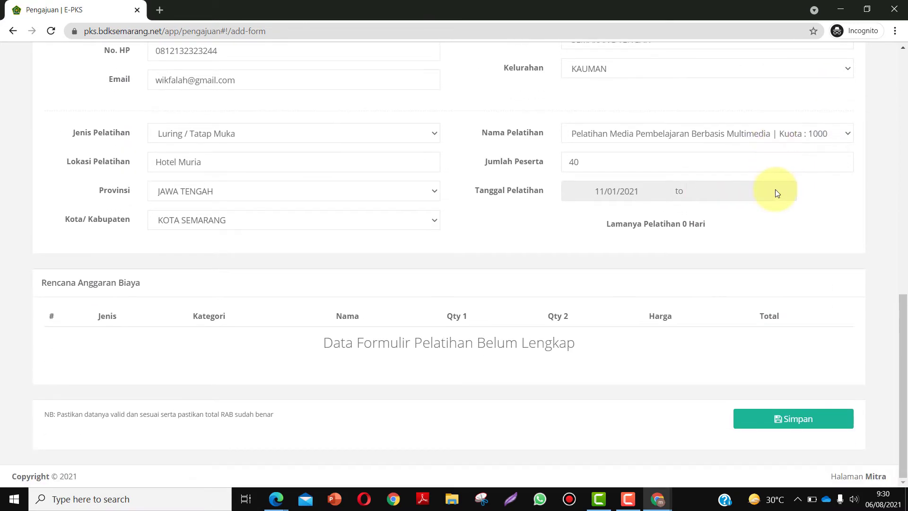
{"action": "left_click", "coordinate": [841, 133]}
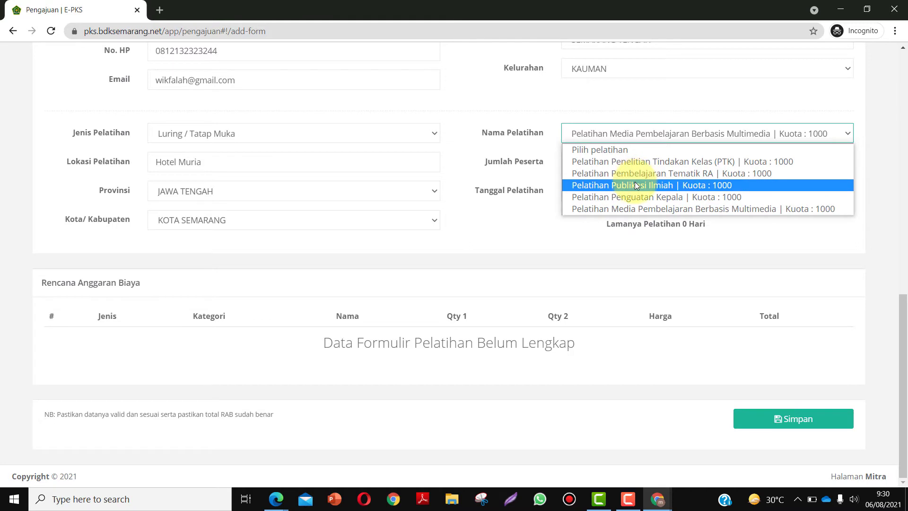
{"action": "left_click", "coordinate": [539, 243]}
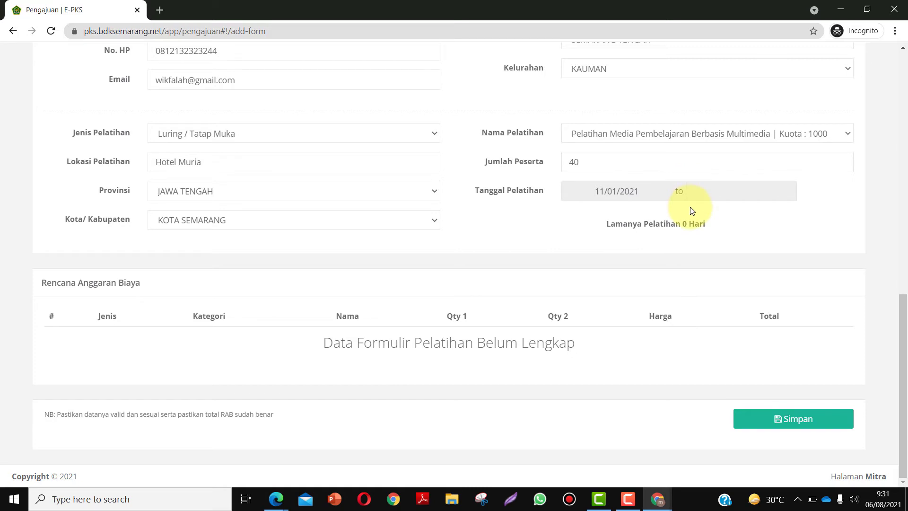
- In a new tab, load bdksemarang.kemenag.go.id and go to Program Pelatihan > Pelatihan Kerja Sama
{"action": "left_click", "coordinate": [158, 10]}
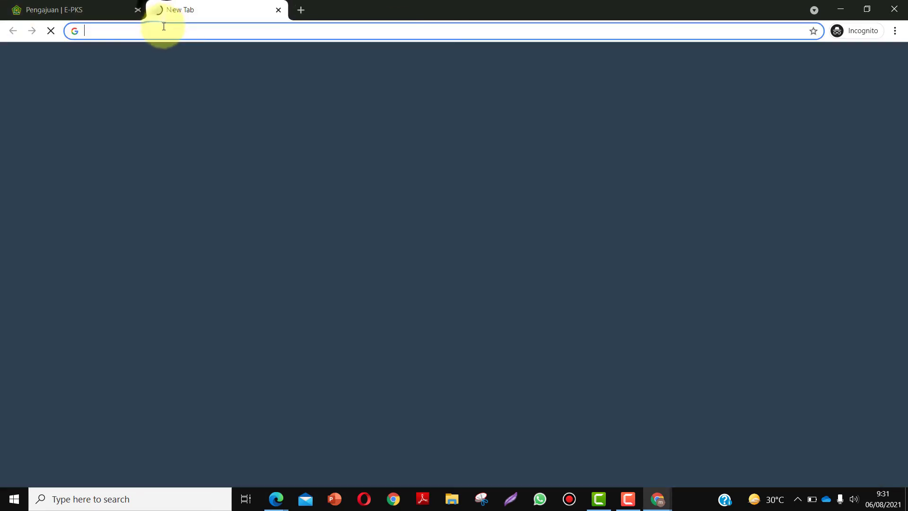
{"action": "type", "text": "bdksemarang"}
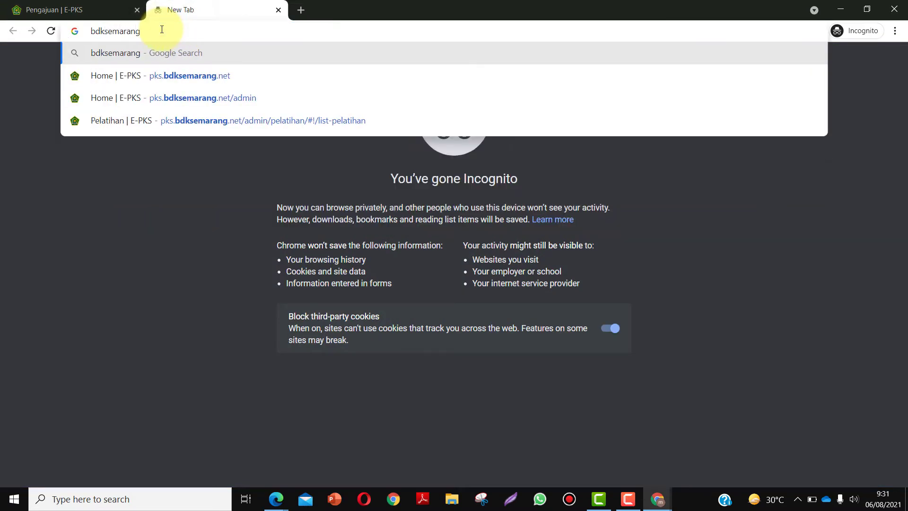
{"action": "type", "text": ".kemenag.go.id"}
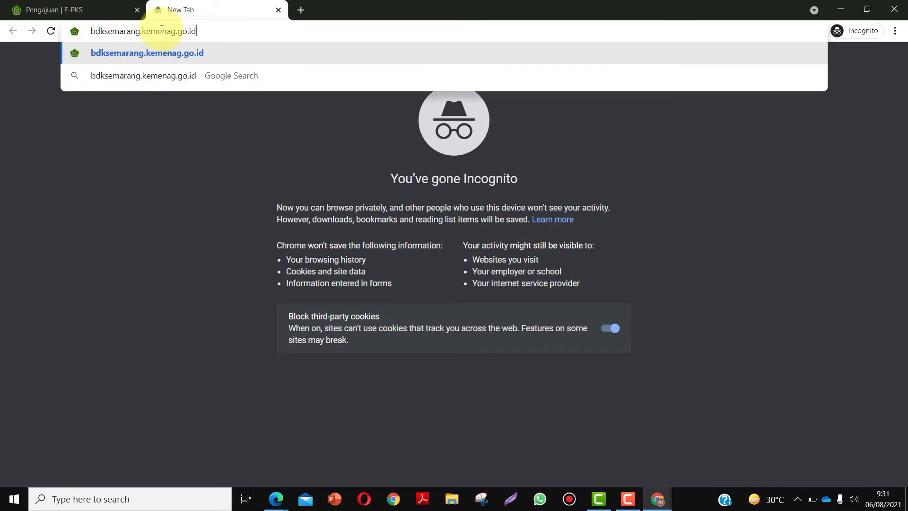
{"action": "key", "text": "Return"}
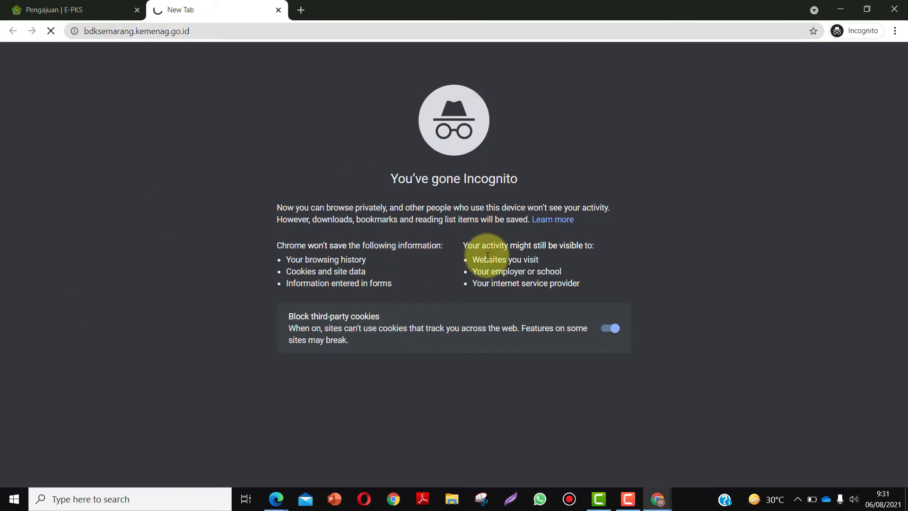
{"action": "mouse_move", "coordinate": [384, 95]}
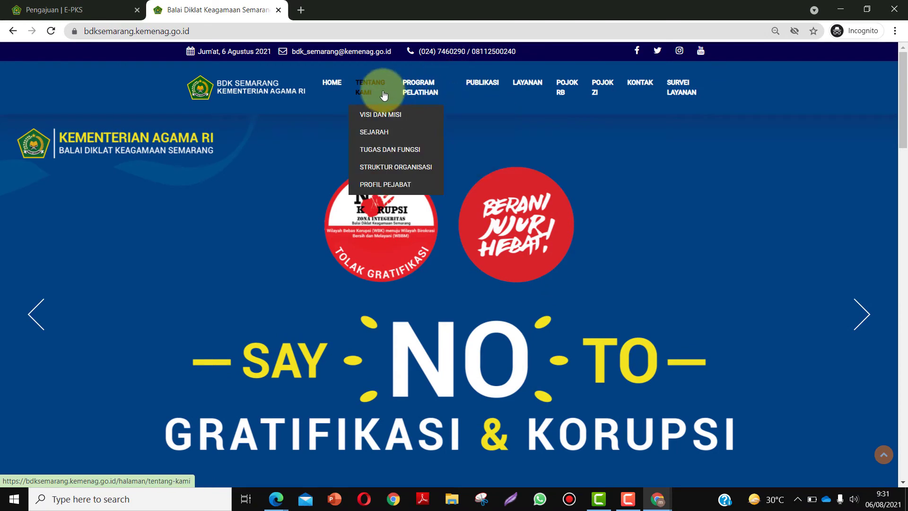
{"action": "mouse_move", "coordinate": [482, 89]}
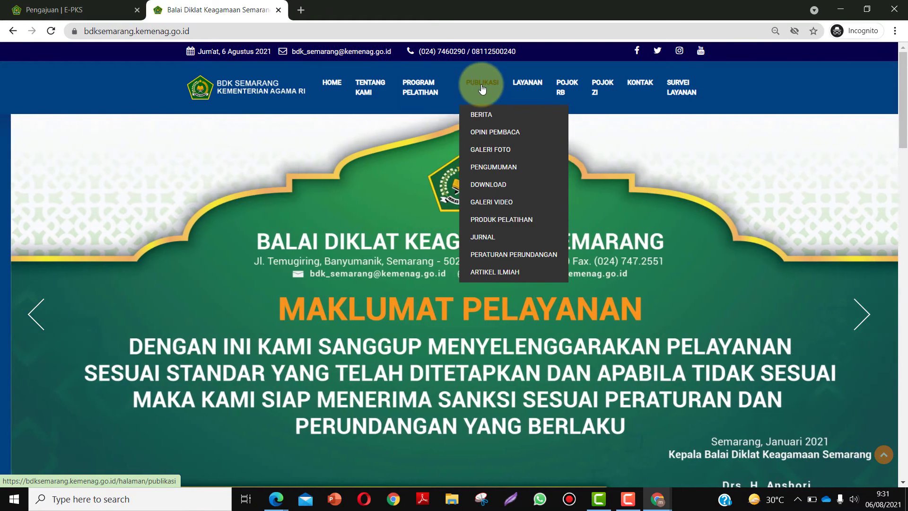
{"action": "mouse_move", "coordinate": [415, 85]}
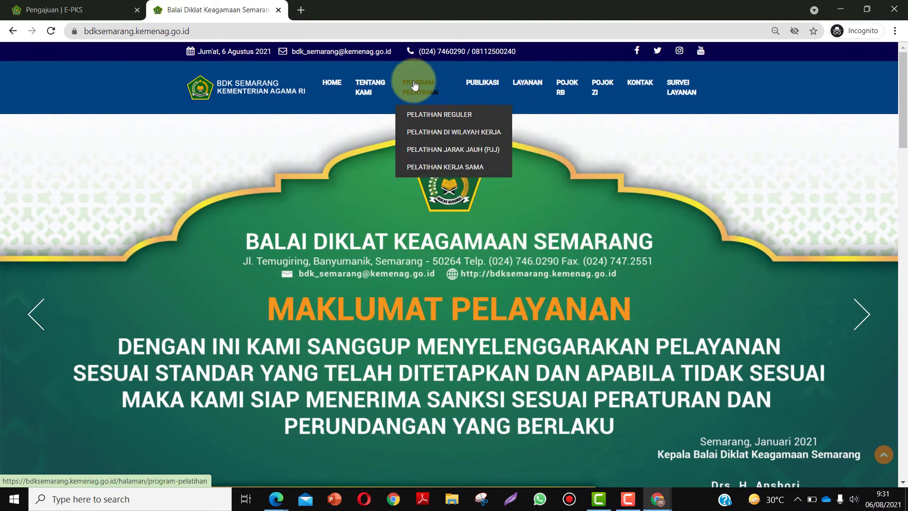
{"action": "left_click", "coordinate": [449, 168]}
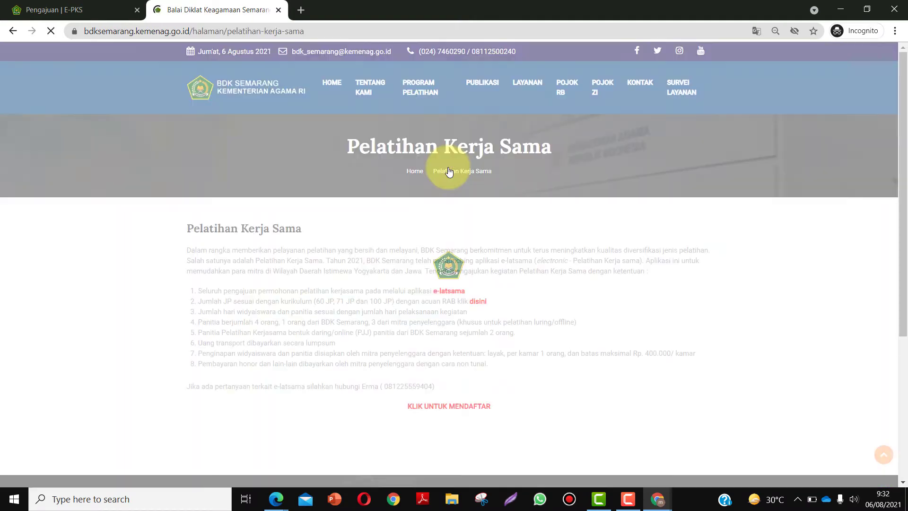
{"action": "scroll", "coordinate": [472, 284], "scroll_direction": "down", "scroll_amount": 5}
{"action": "scroll", "coordinate": [486, 342], "scroll_direction": "up", "scroll_amount": 5}
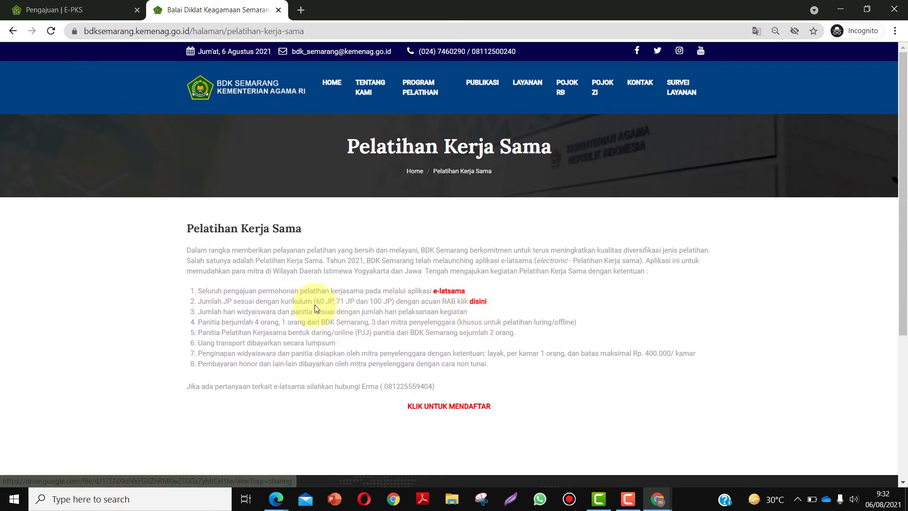
- Open the RAB Pelatihan Kerjasama 2021.xls template from the 'disini' link in a new tab and view it
{"action": "left_click_drag", "start_coordinate": [244, 301], "coordinate": [392, 302]}
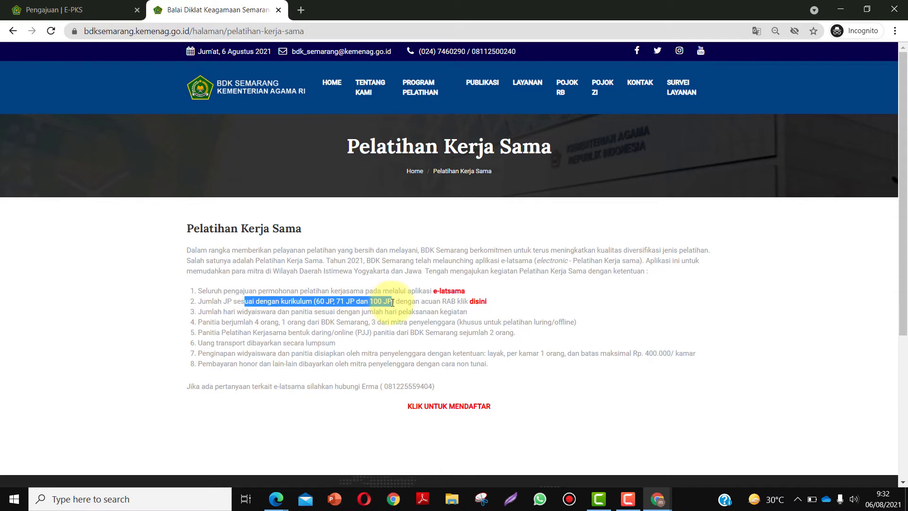
{"action": "left_click", "coordinate": [522, 311]}
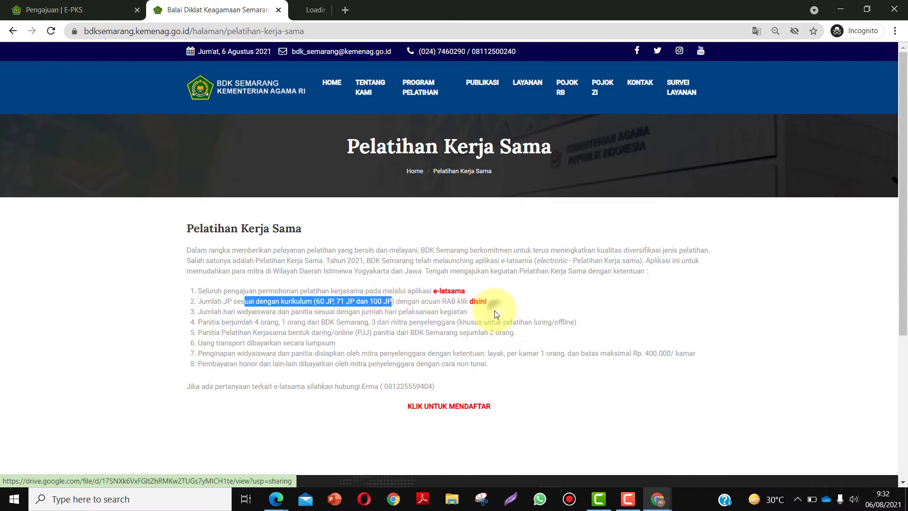
{"action": "left_click", "coordinate": [362, 10]}
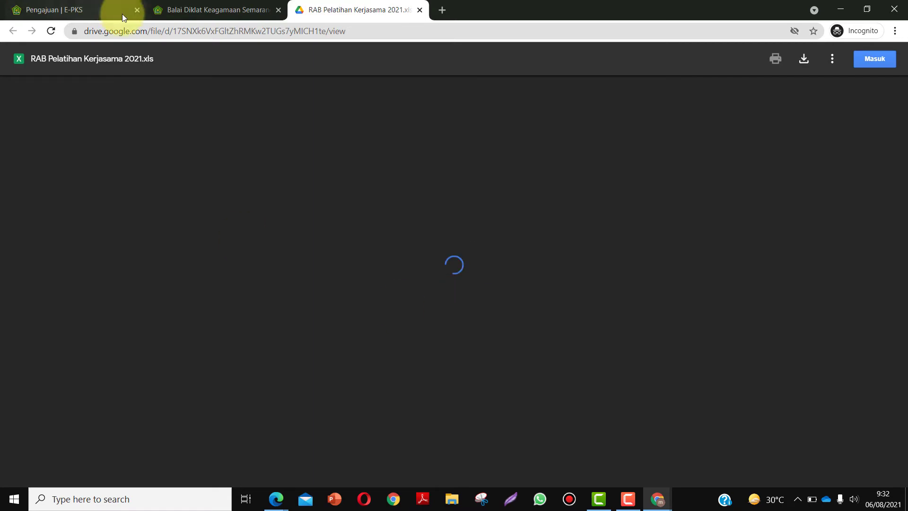
{"action": "left_click", "coordinate": [205, 11]}
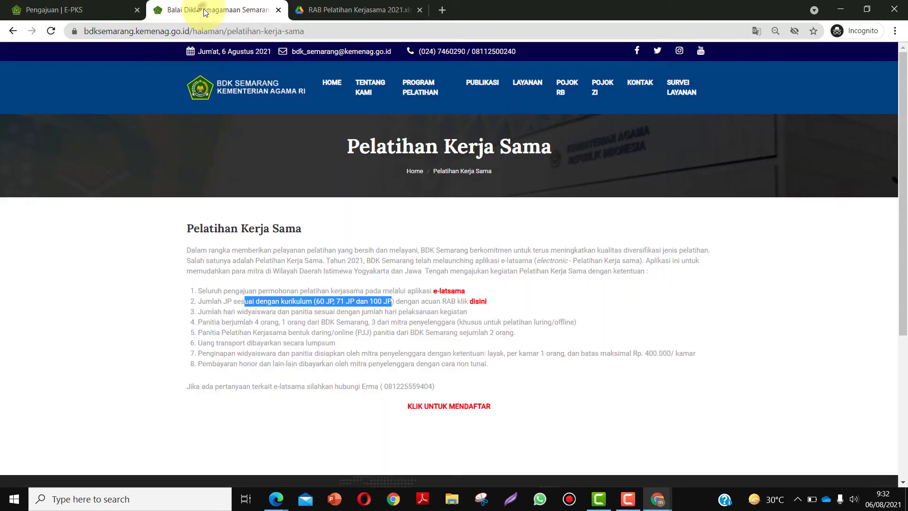
{"action": "left_click", "coordinate": [569, 295]}
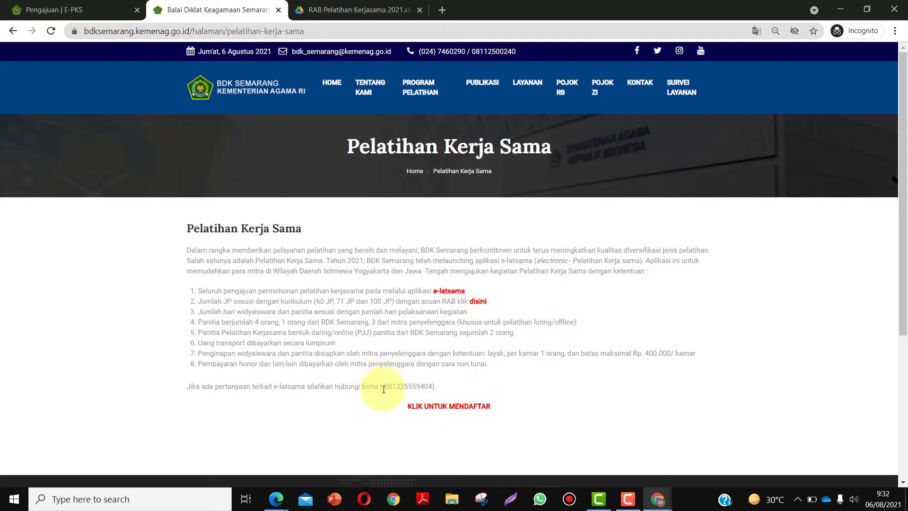
{"action": "left_click_drag", "start_coordinate": [381, 386], "coordinate": [434, 387]}
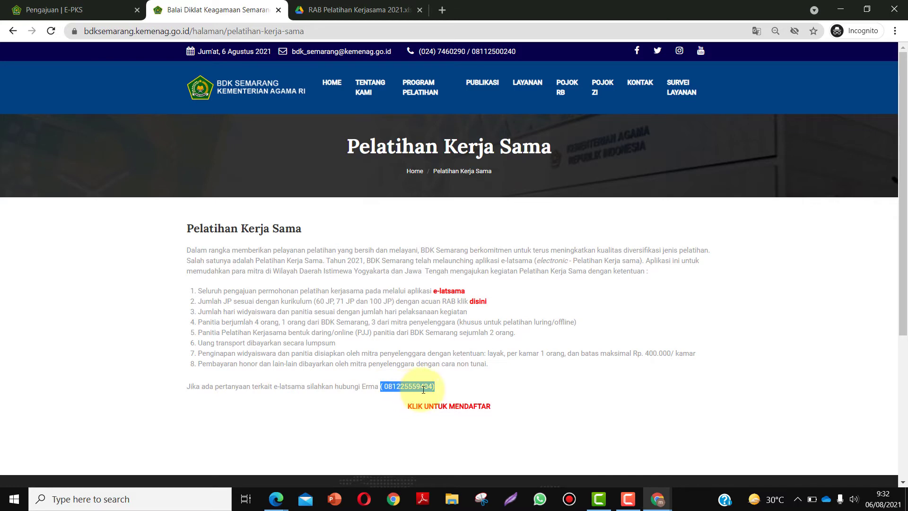
{"action": "left_click", "coordinate": [314, 10]}
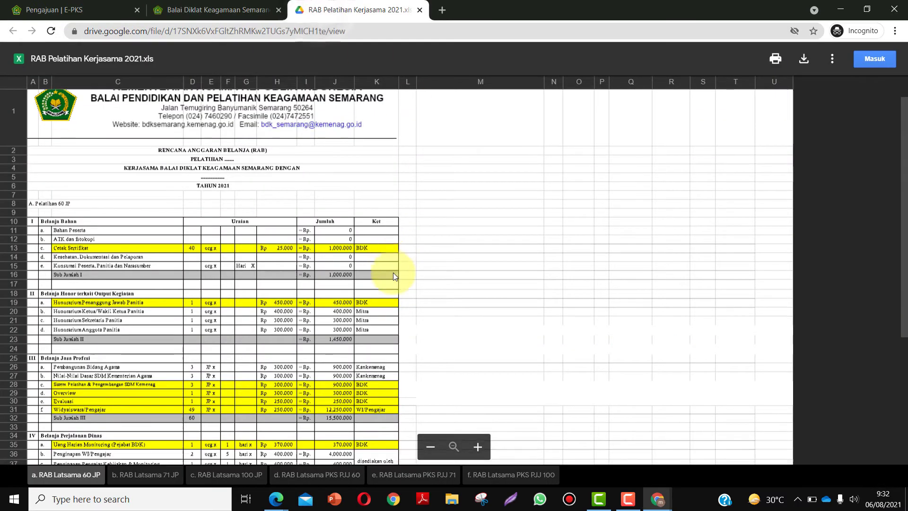
- Review the 'b. RAB Latsama 71 JP' and 'c. RAB Latsama 100 JP' sheets, then return to the E-PKS window
{"action": "scroll", "coordinate": [393, 272], "scroll_direction": "down", "scroll_amount": 3}
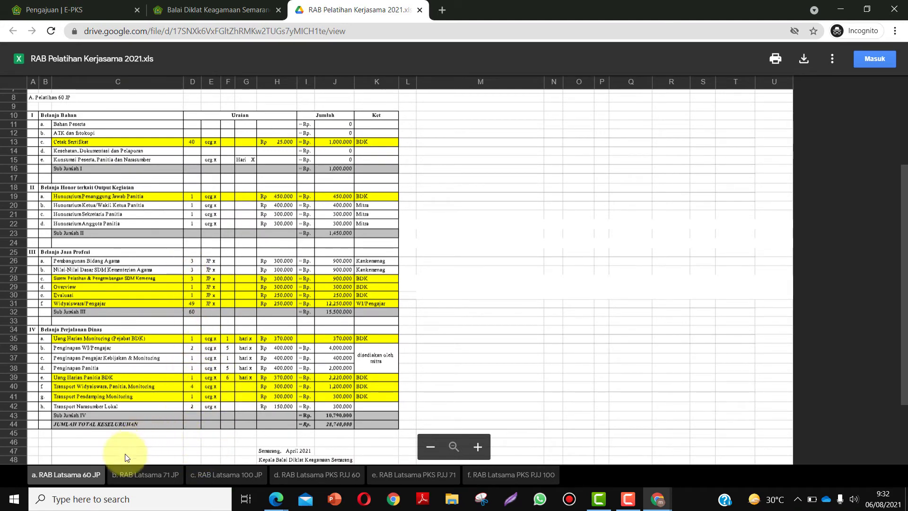
{"action": "left_click", "coordinate": [123, 475]}
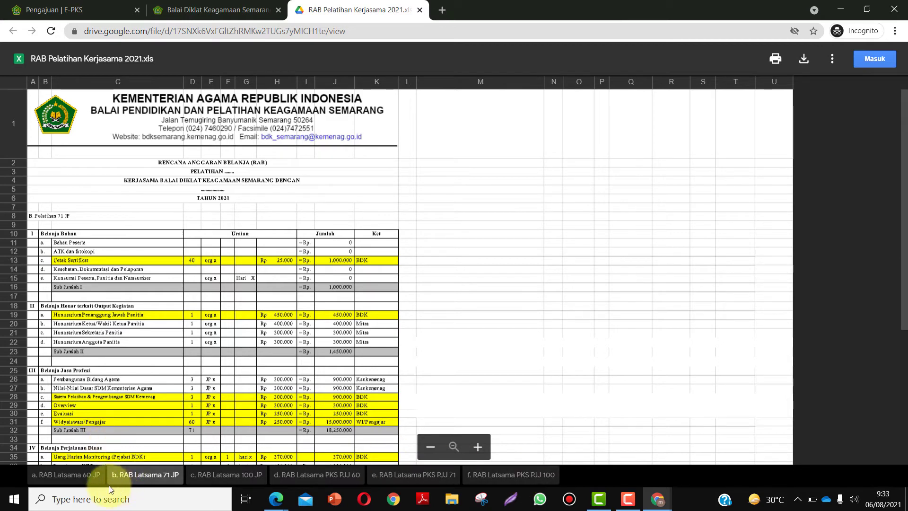
{"action": "left_click", "coordinate": [225, 475]}
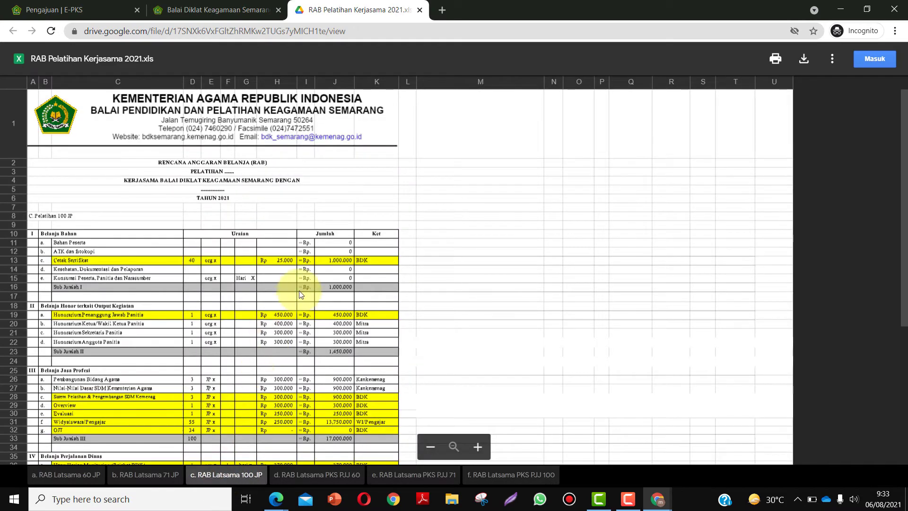
{"action": "scroll", "coordinate": [299, 291], "scroll_direction": "down", "scroll_amount": 3}
{"action": "scroll", "coordinate": [277, 320], "scroll_direction": "down", "scroll_amount": 5}
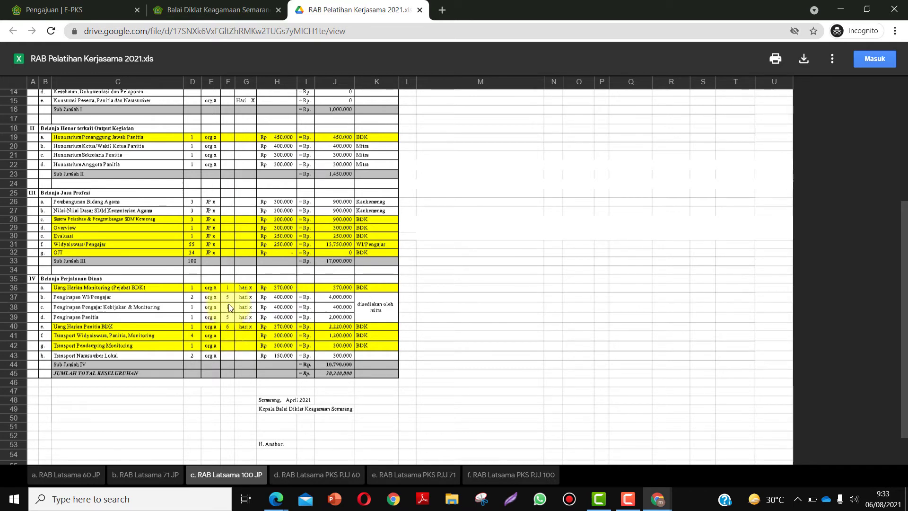
{"action": "scroll", "coordinate": [228, 302], "scroll_direction": "up", "scroll_amount": 3}
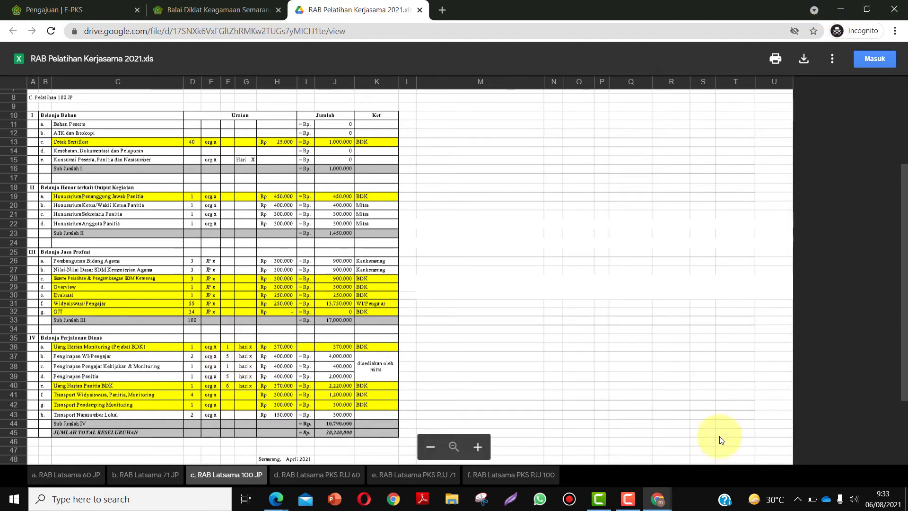
{"action": "left_click", "coordinate": [657, 499]}
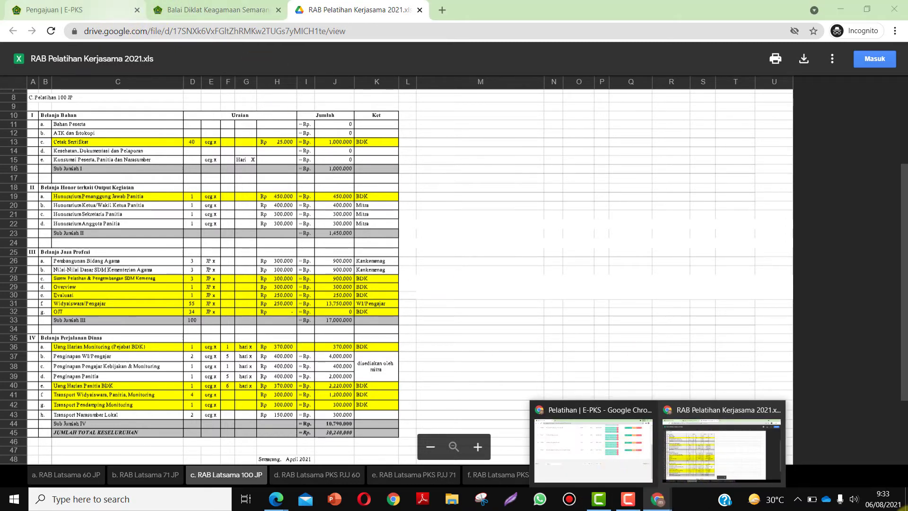
{"action": "left_click", "coordinate": [70, 6]}
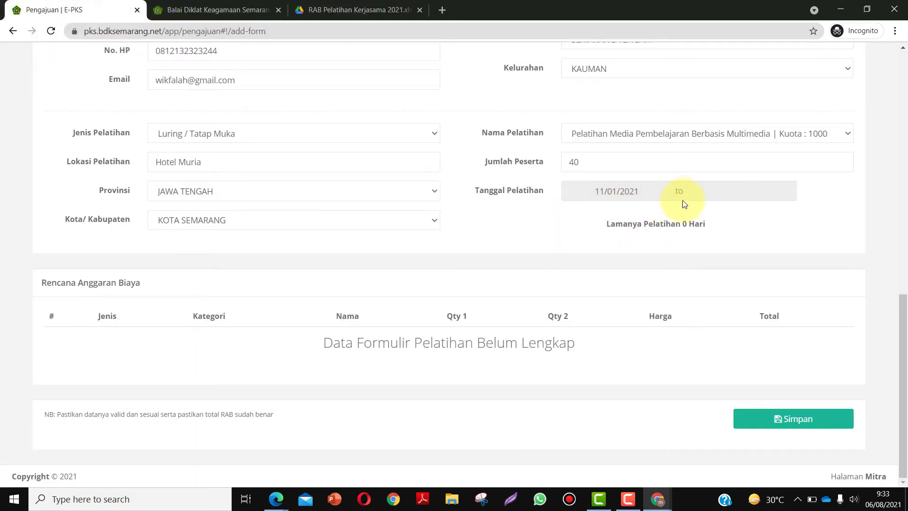
- Set the training end date to 11/06/2021 so the duration reads 6 Hari
{"action": "left_click", "coordinate": [694, 191]}
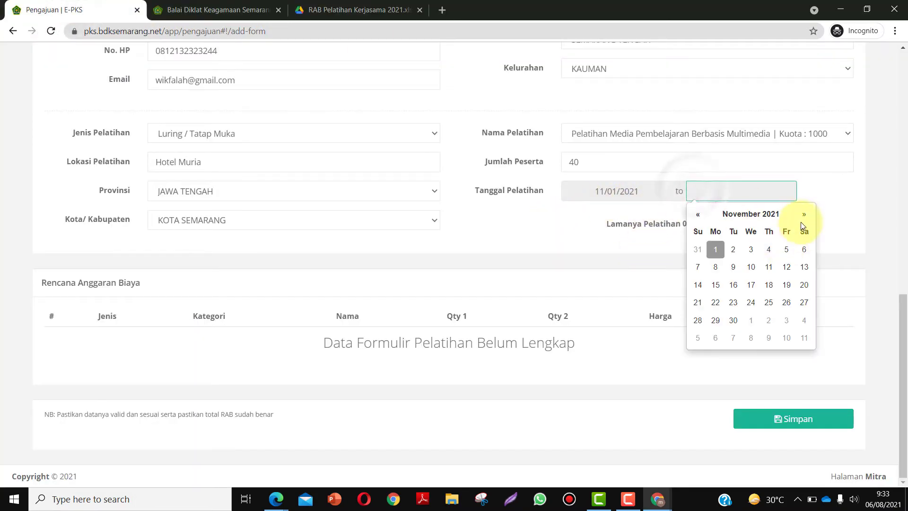
{"action": "left_click", "coordinate": [803, 250]}
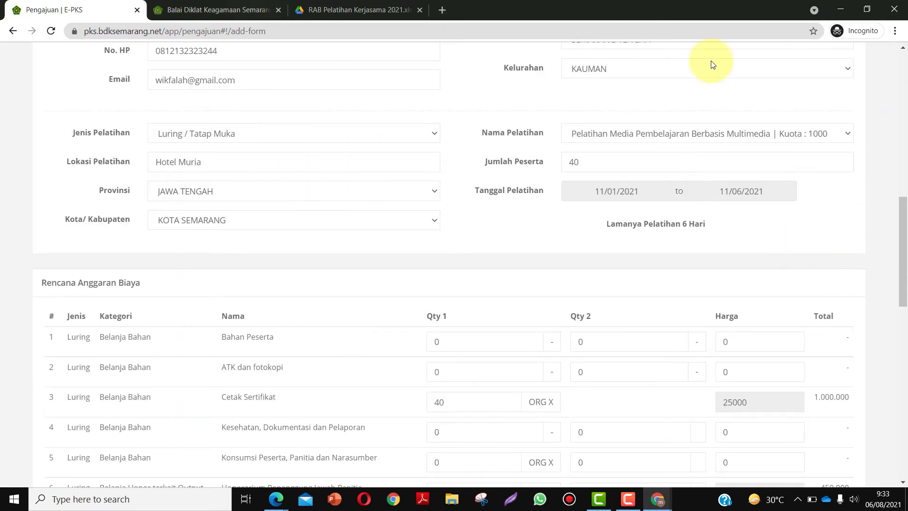
{"action": "scroll", "coordinate": [547, 269], "scroll_direction": "down", "scroll_amount": 4}
{"action": "scroll", "coordinate": [541, 274], "scroll_direction": "up", "scroll_amount": 3}
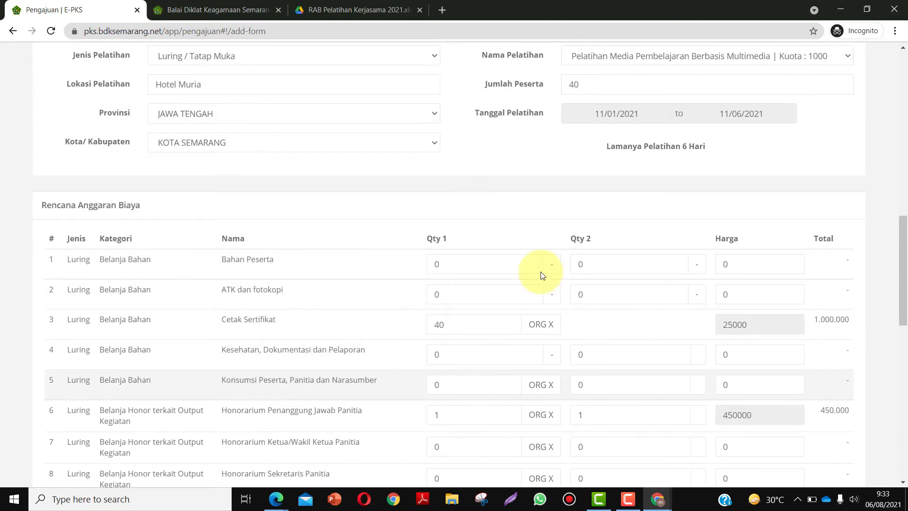
{"action": "scroll", "coordinate": [472, 310], "scroll_direction": "up", "scroll_amount": 2}
{"action": "scroll", "coordinate": [539, 300], "scroll_direction": "down", "scroll_amount": 2}
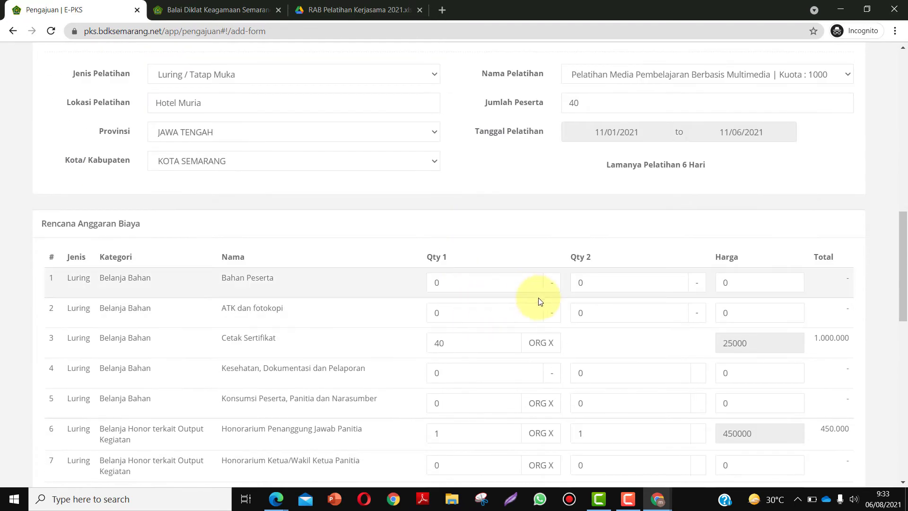
- Check the RAB spreadsheet tab, then return to E-PKS at the Rencana Anggaran Biaya table
{"action": "left_click", "coordinate": [352, 10]}
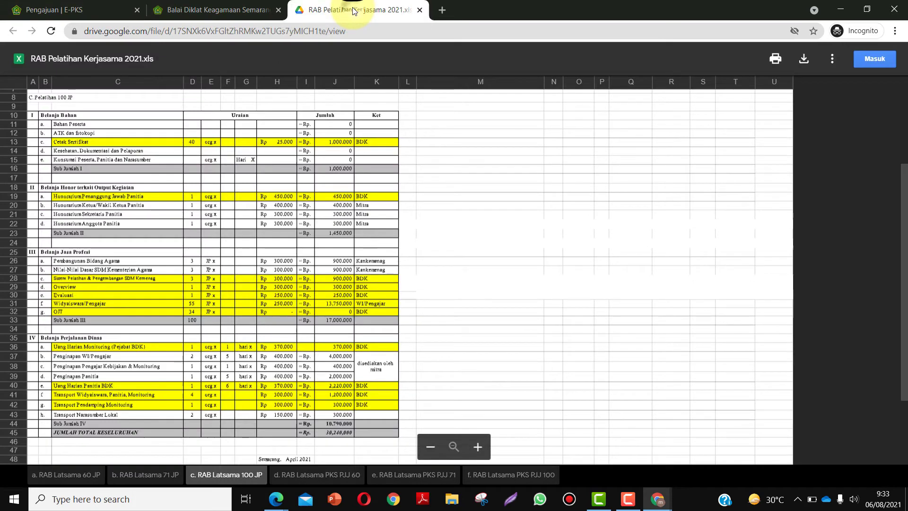
{"action": "left_click", "coordinate": [870, 6]}
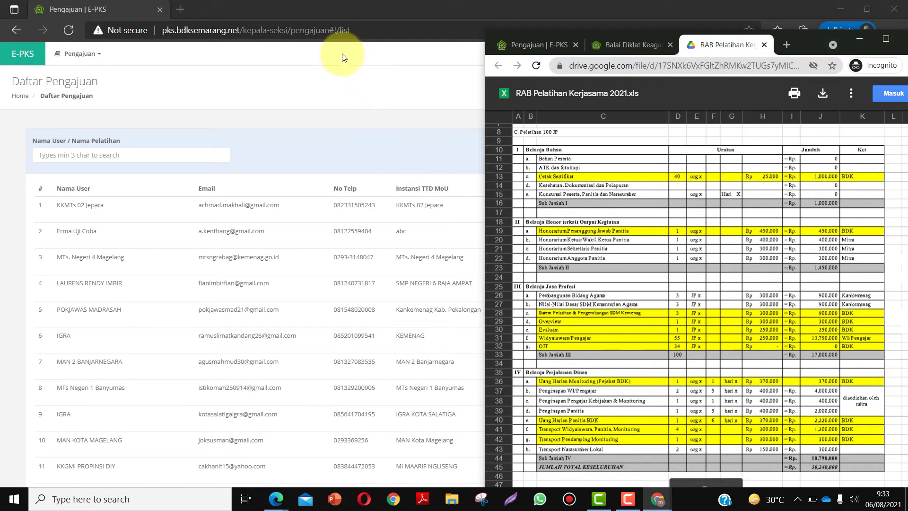
{"action": "left_click", "coordinate": [887, 42]}
{"action": "left_click", "coordinate": [352, 31]}
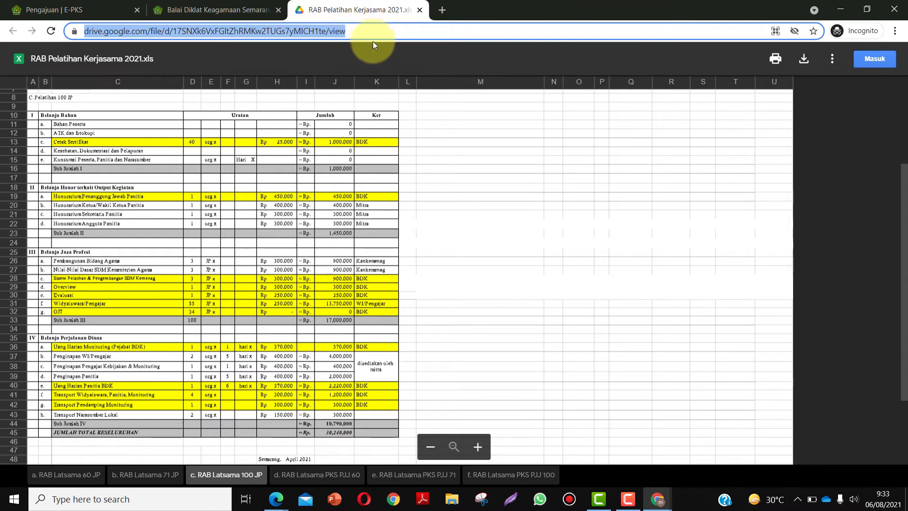
{"action": "left_click", "coordinate": [89, 11]}
{"action": "scroll", "coordinate": [486, 310], "scroll_direction": "down", "scroll_amount": 3}
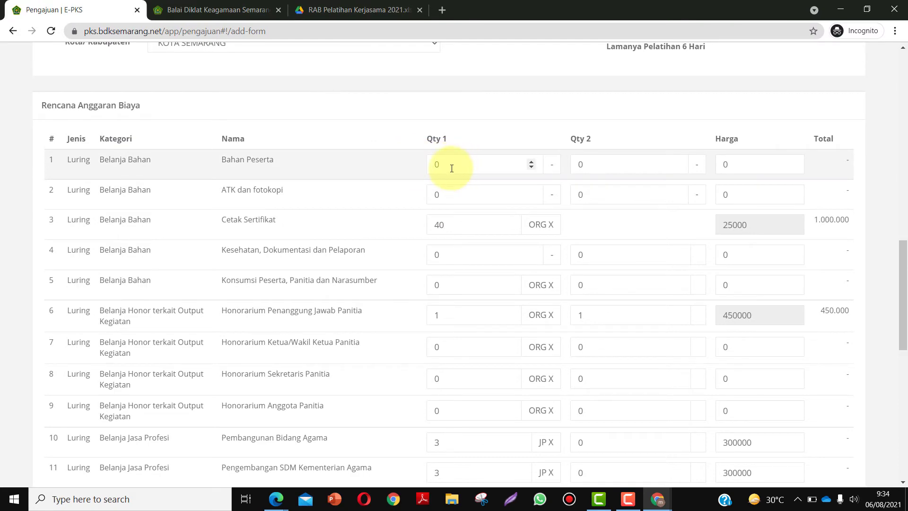
- After checking the spreadsheet, enter Bahan Peserta as 40 × 1 × 10000 (400.000)
{"action": "left_click", "coordinate": [324, 11]}
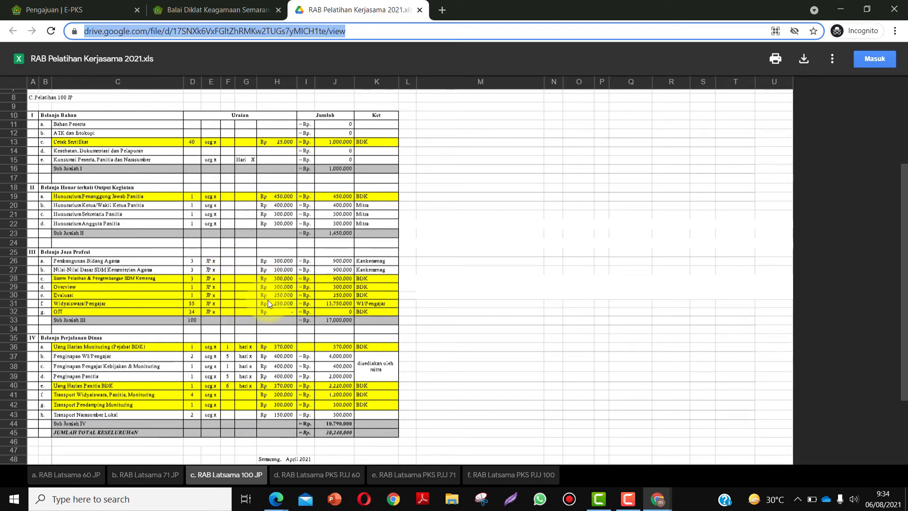
{"action": "left_click", "coordinate": [132, 8]}
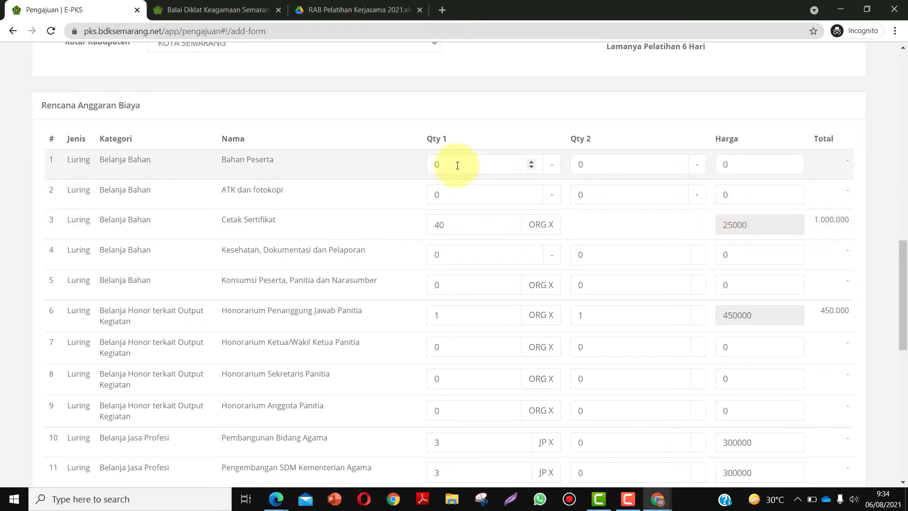
{"action": "left_click_drag", "start_coordinate": [457, 165], "coordinate": [411, 170]}
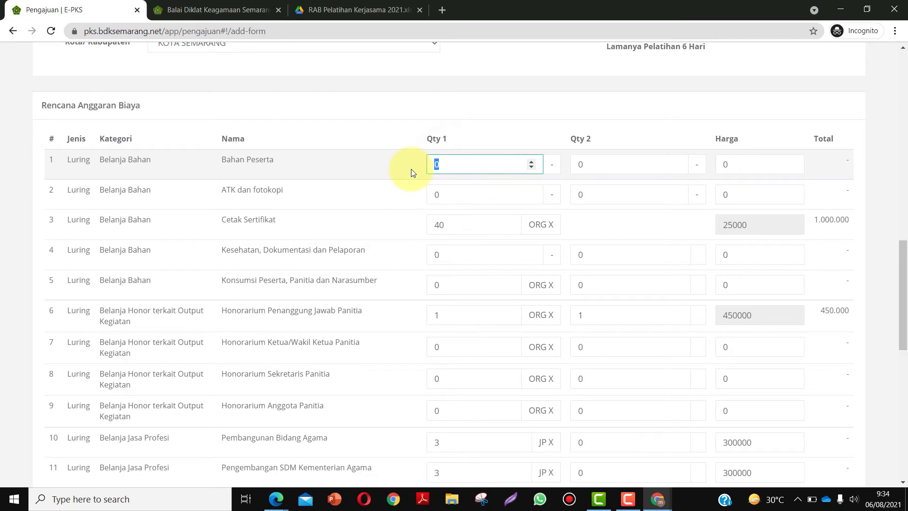
{"action": "type", "text": "40"}
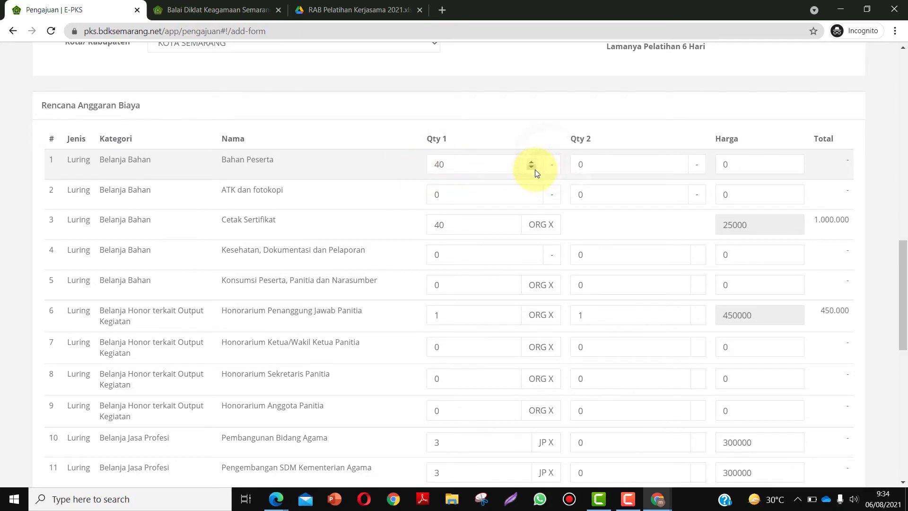
{"action": "left_click", "coordinate": [535, 169]}
{"action": "key", "text": "BackSpace"}
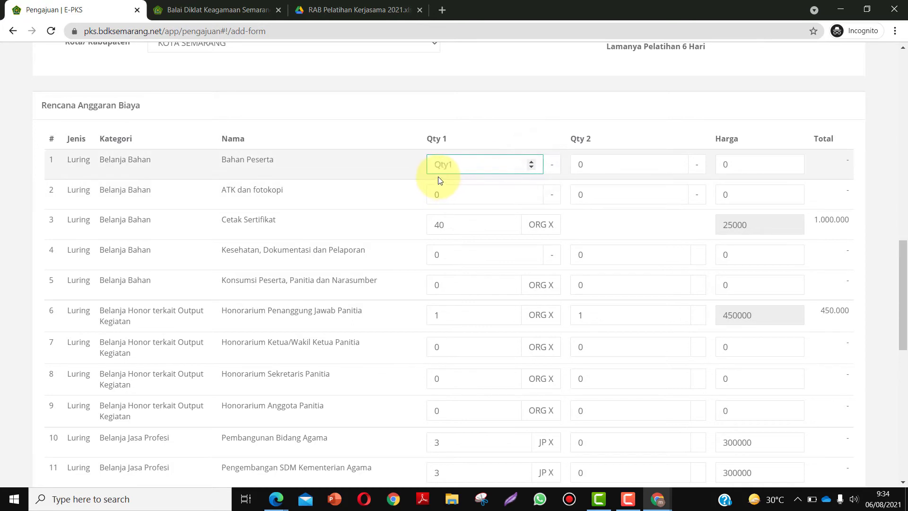
{"action": "type", "text": "40"}
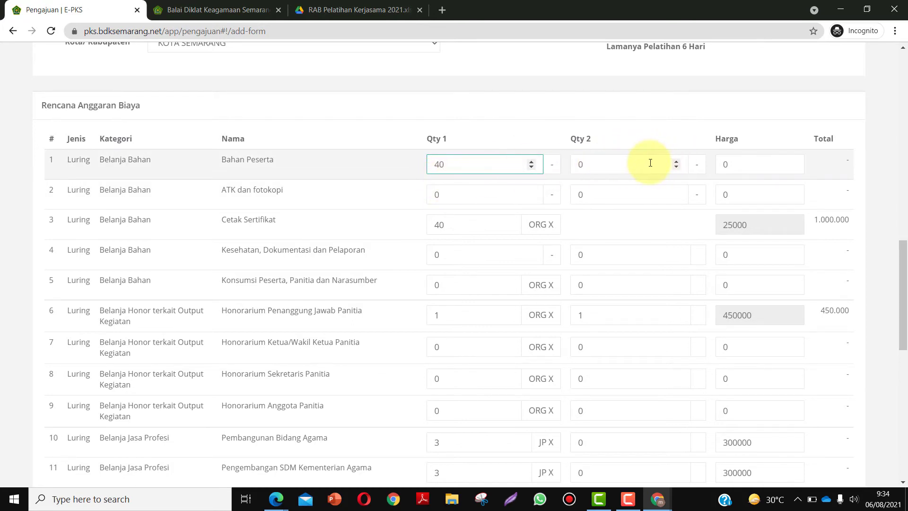
{"action": "left_click", "coordinate": [614, 158]}
{"action": "key", "text": "BackSpace"}
{"action": "type", "text": "1"}
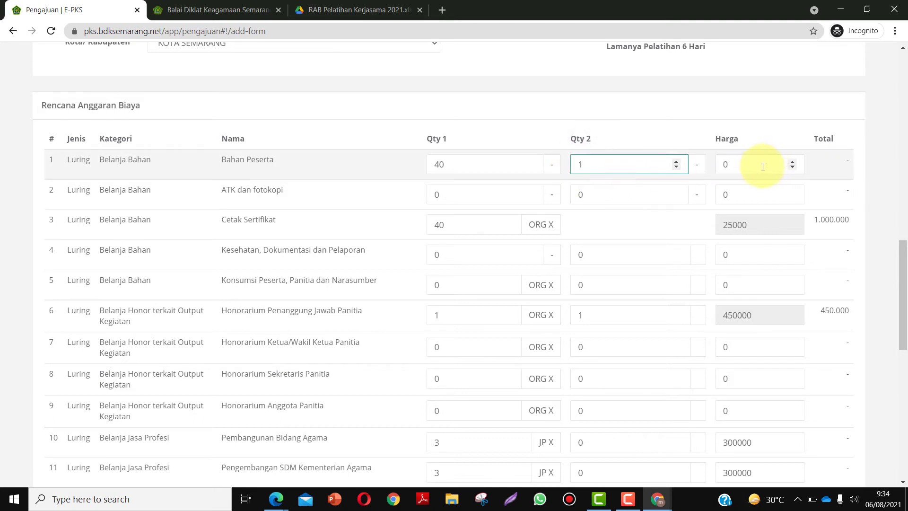
{"action": "double_click", "coordinate": [722, 166]}
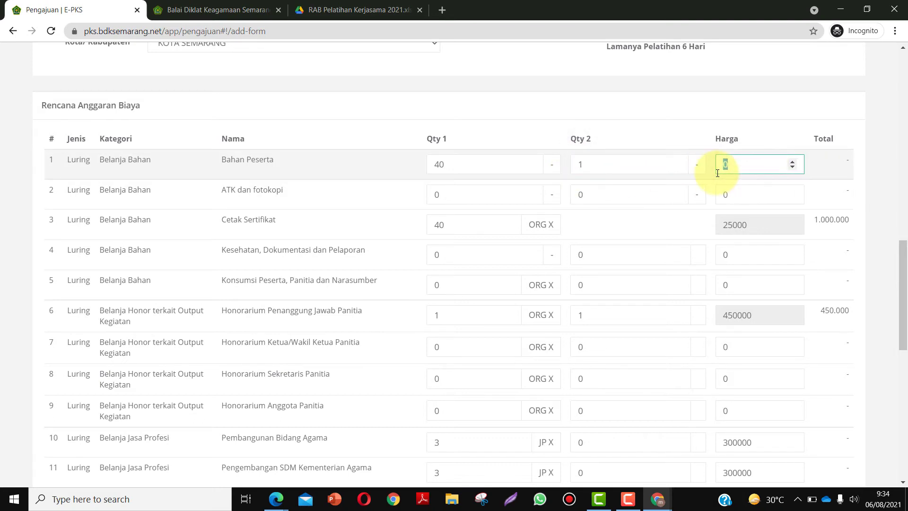
{"action": "scroll", "coordinate": [716, 180], "scroll_direction": "up", "scroll_amount": 1}
{"action": "scroll", "coordinate": [721, 189], "scroll_direction": "down", "scroll_amount": 2}
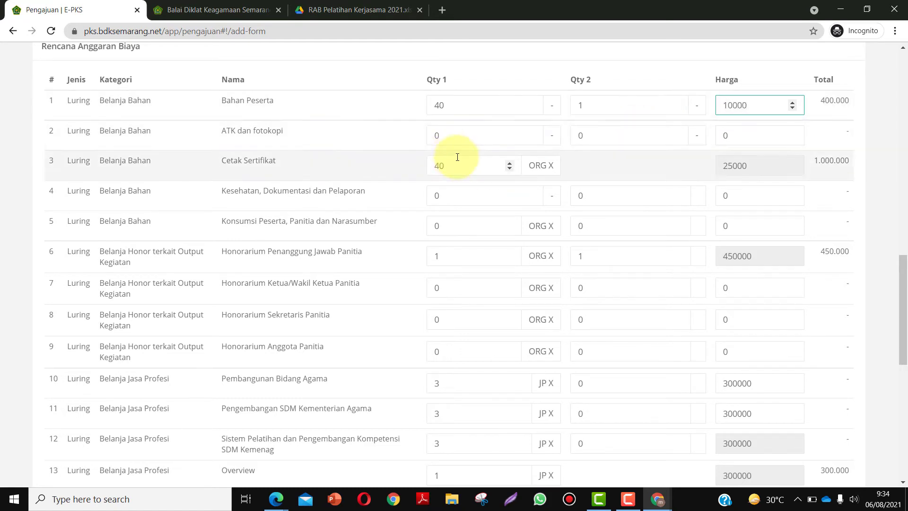
- Enter ATK dan fotokopi as 1000000 × 1 × 1 (1.000.000)
{"action": "left_click", "coordinate": [450, 135]}
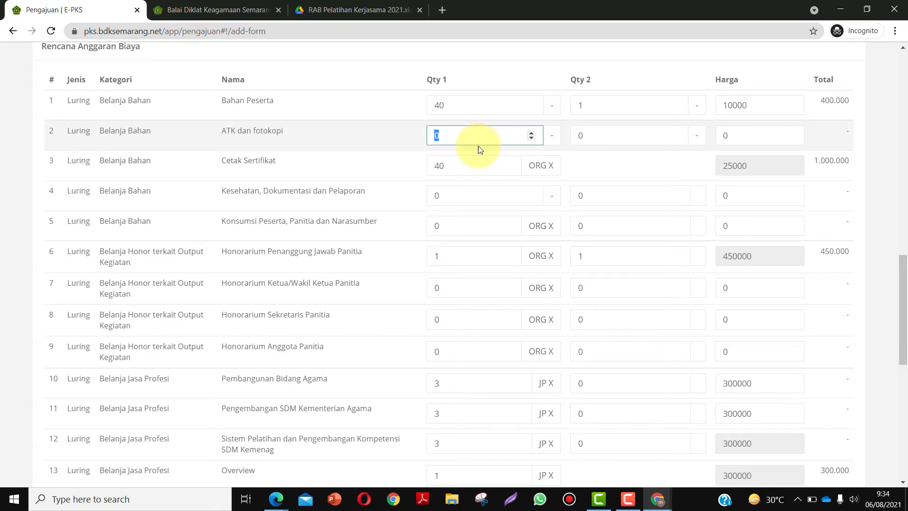
{"action": "type", "text": "1000"}
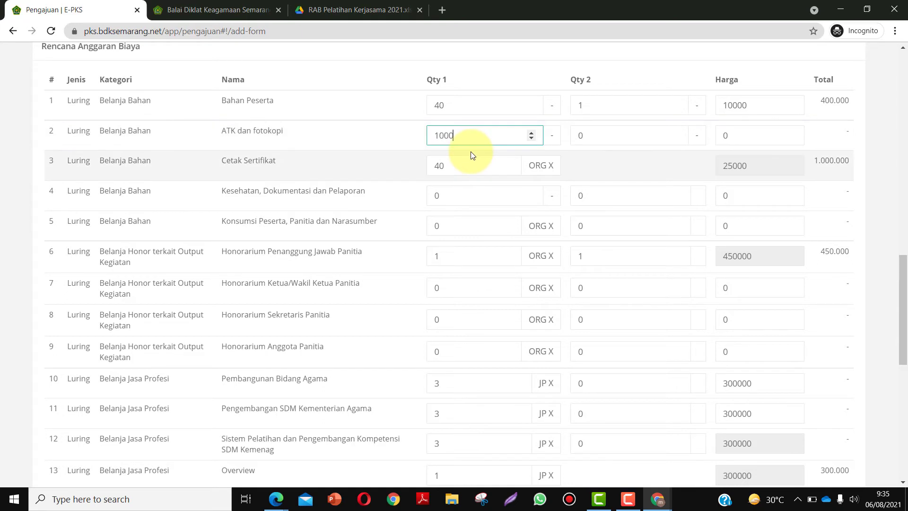
{"action": "type", "text": "000"}
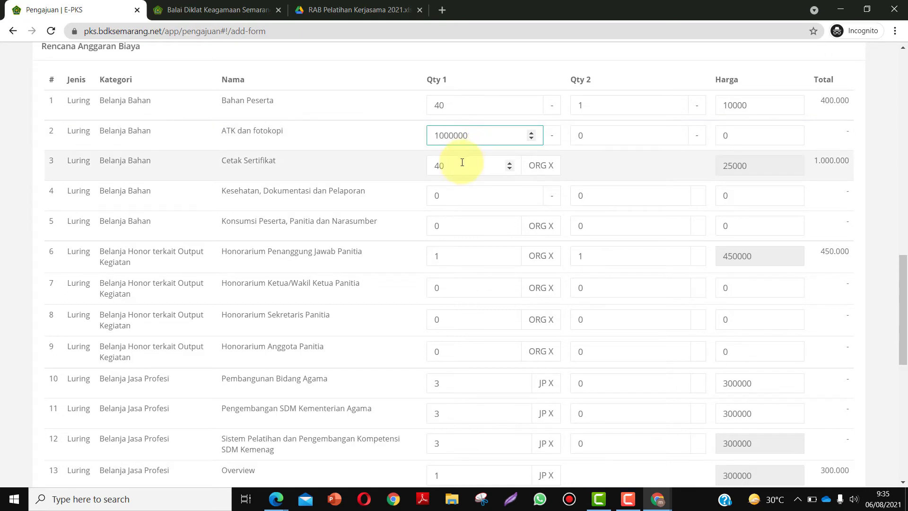
{"action": "left_click", "coordinate": [610, 138]}
{"action": "type", "text": "1"}
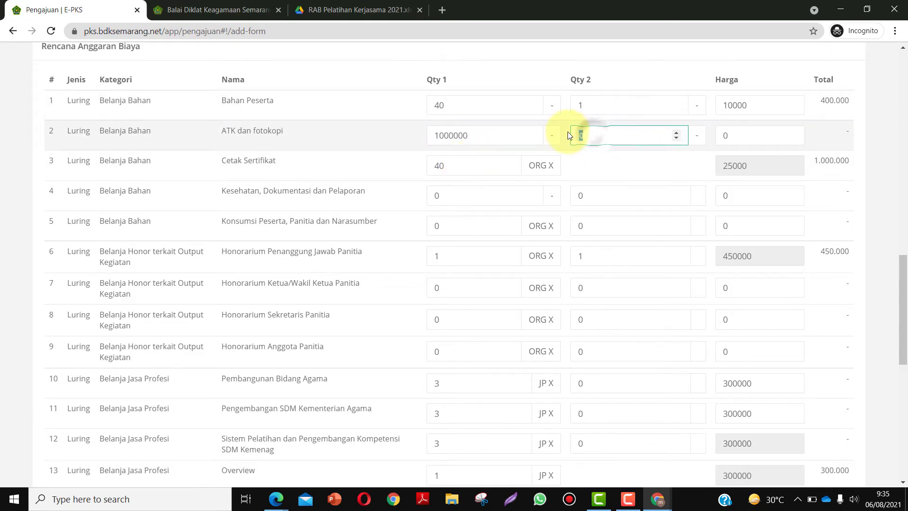
{"action": "left_click", "coordinate": [728, 134]}
{"action": "type", "text": "1"}
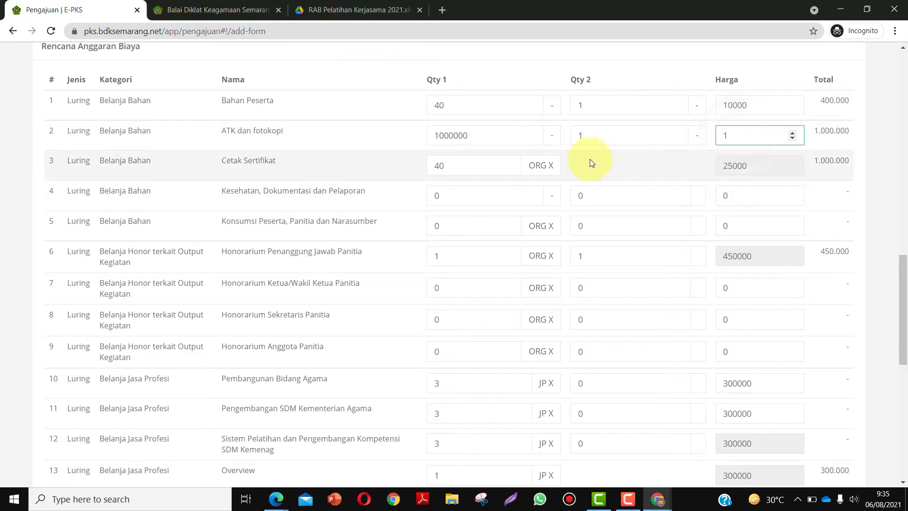
{"action": "scroll", "coordinate": [449, 156], "scroll_direction": "down", "scroll_amount": 1}
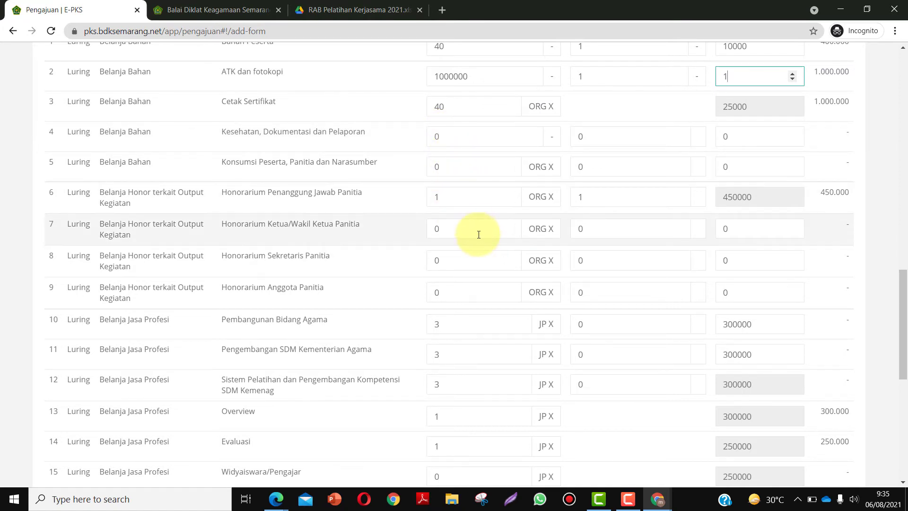
{"action": "left_click", "coordinate": [326, 10]}
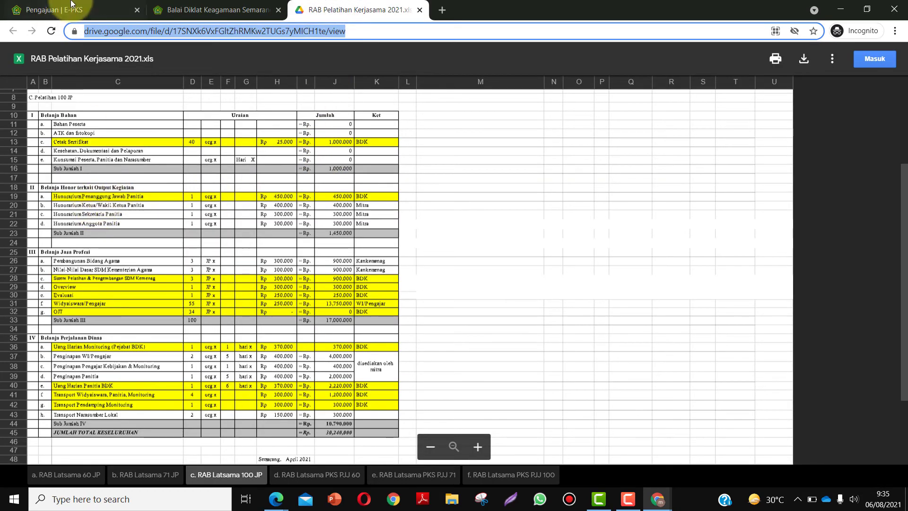
- Referring to the spreadsheet, enter 1 as the Sistem Pelatihan row's second quantity
{"action": "left_click", "coordinate": [78, 9]}
{"action": "scroll", "coordinate": [385, 209], "scroll_direction": "up", "scroll_amount": 1}
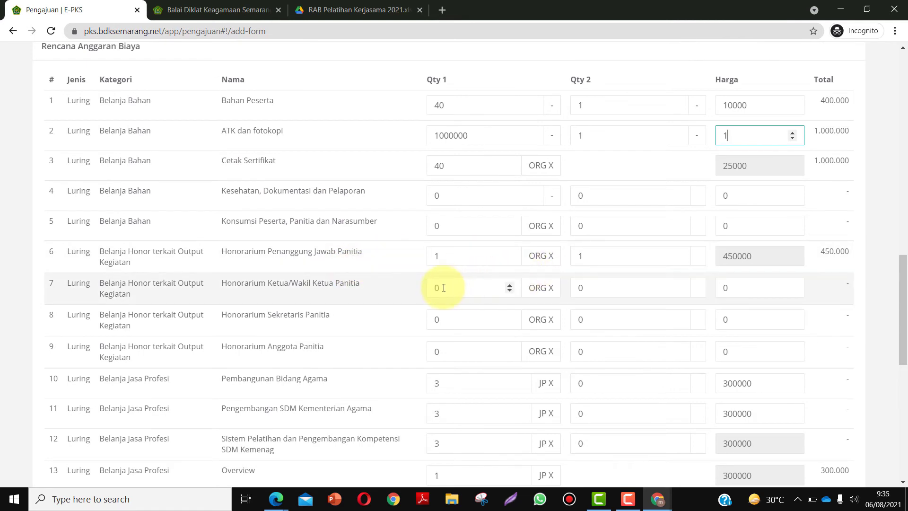
{"action": "scroll", "coordinate": [442, 286], "scroll_direction": "down", "scroll_amount": 1}
{"action": "scroll", "coordinate": [449, 231], "scroll_direction": "down", "scroll_amount": 2}
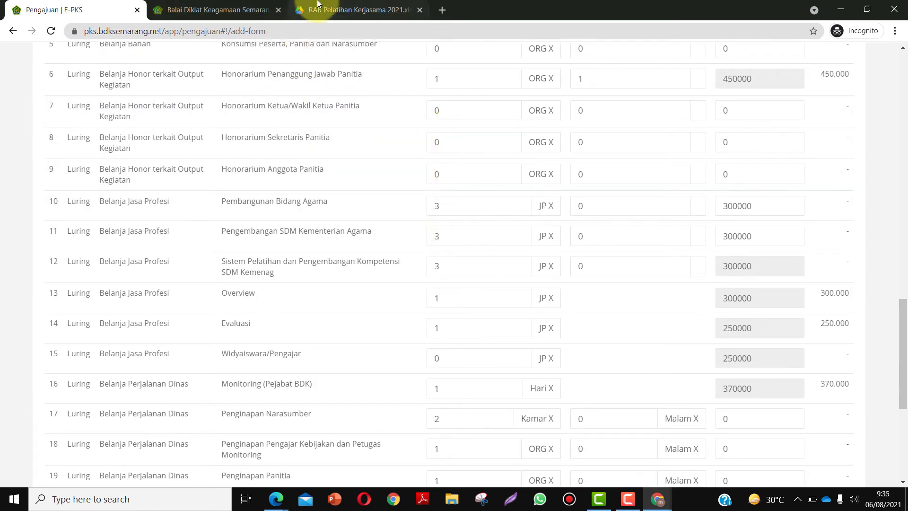
{"action": "left_click", "coordinate": [305, 8]}
{"action": "scroll", "coordinate": [248, 280], "scroll_direction": "down", "scroll_amount": 1}
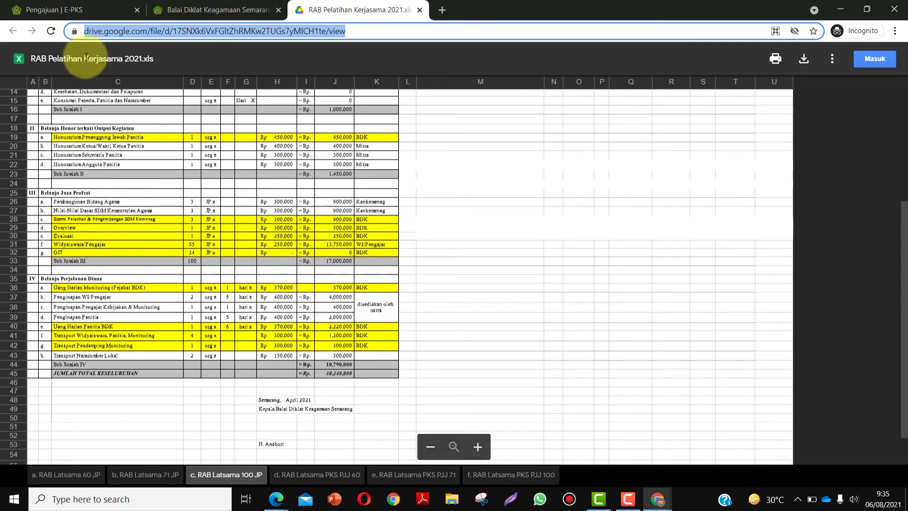
{"action": "left_click", "coordinate": [86, 10]}
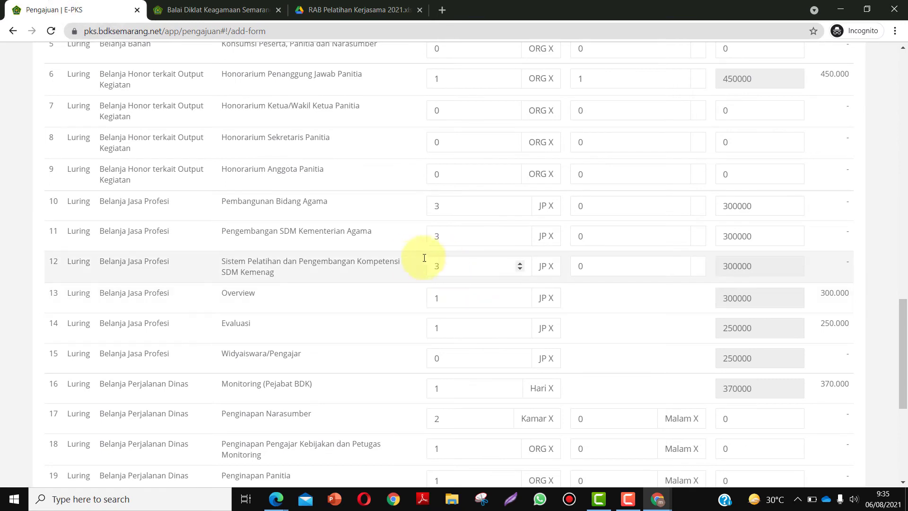
{"action": "scroll", "coordinate": [447, 269], "scroll_direction": "down", "scroll_amount": 1}
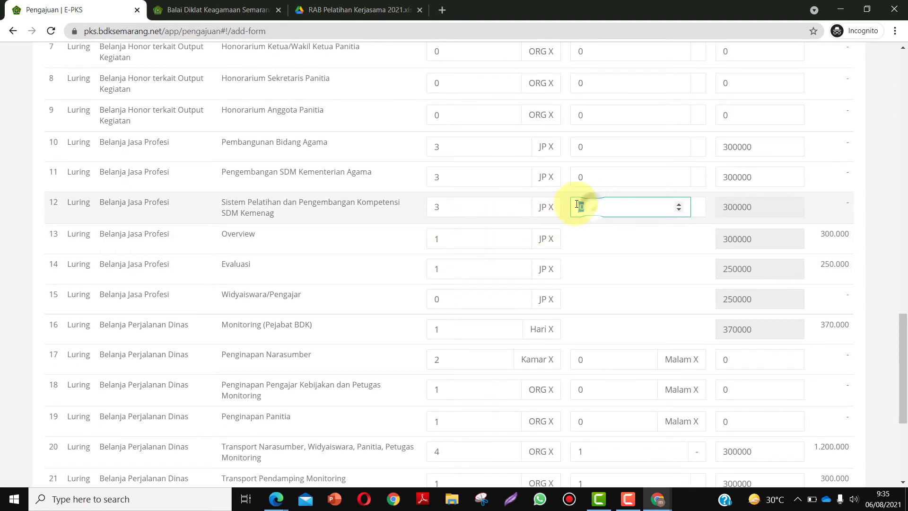
{"action": "type", "text": "1"}
{"action": "left_click", "coordinate": [466, 232]}
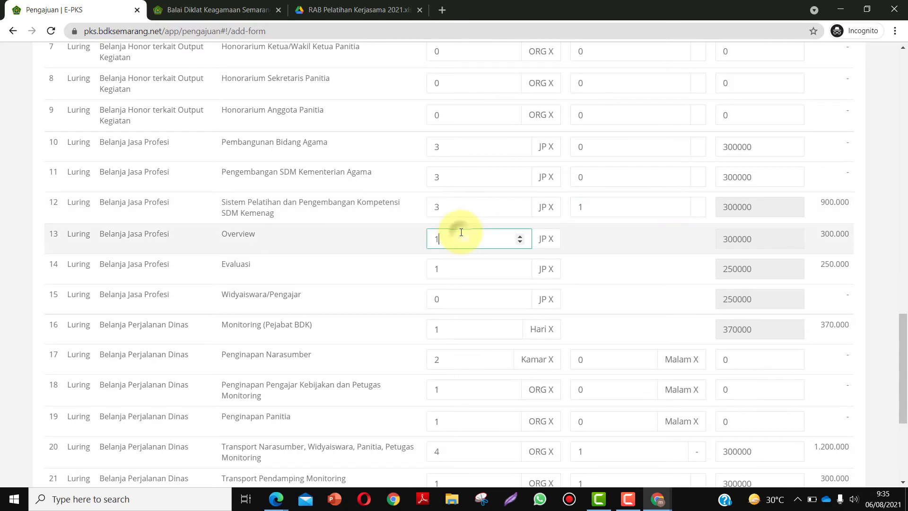
- Set the Widyaiswara/Pengajar quantity to 55 JP (13.750.000), checking the spreadsheet's hours
{"action": "left_click", "coordinate": [344, 9]}
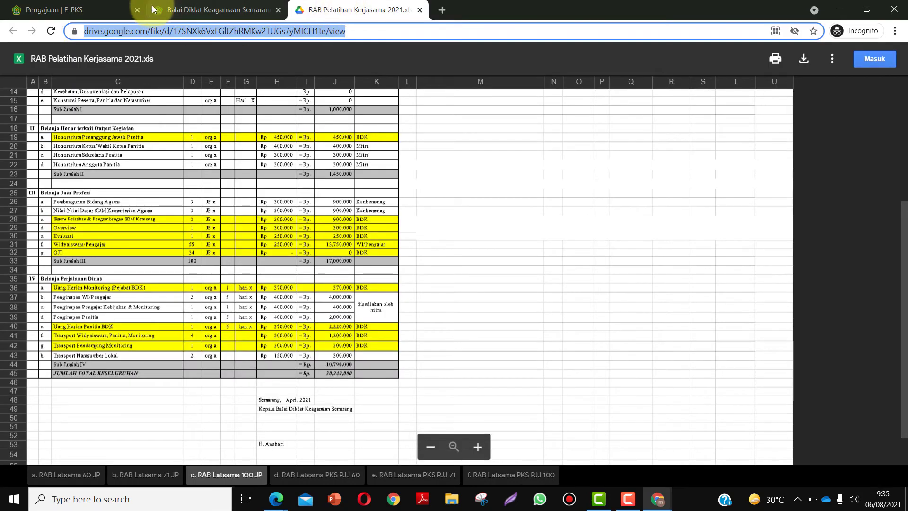
{"action": "left_click", "coordinate": [118, 8]}
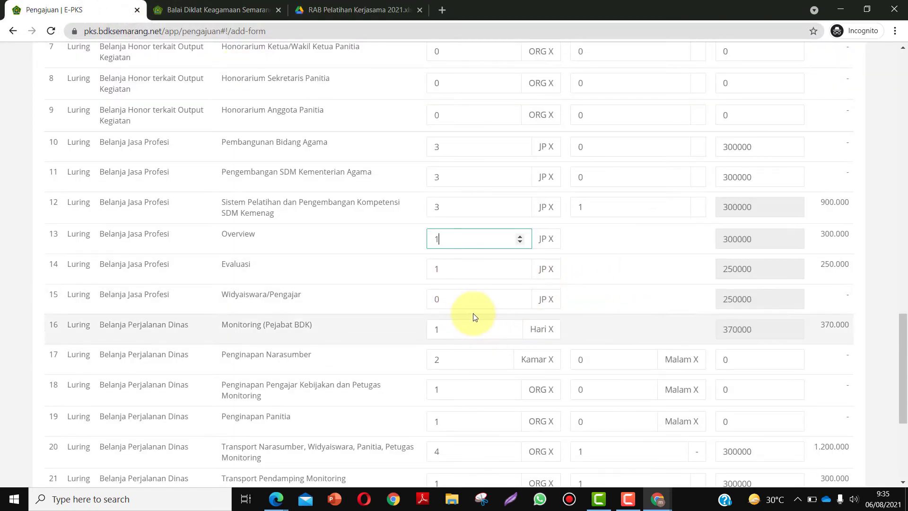
{"action": "double_click", "coordinate": [462, 299]}
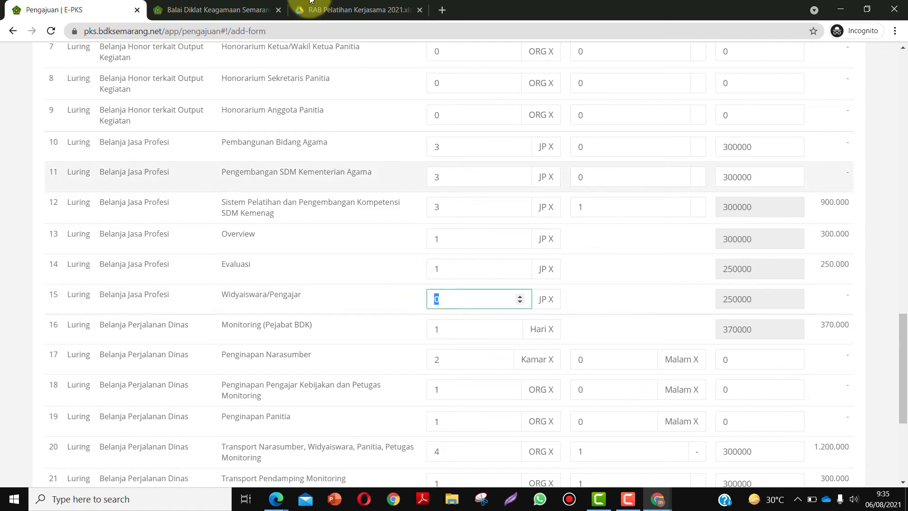
{"action": "left_click", "coordinate": [356, 9]}
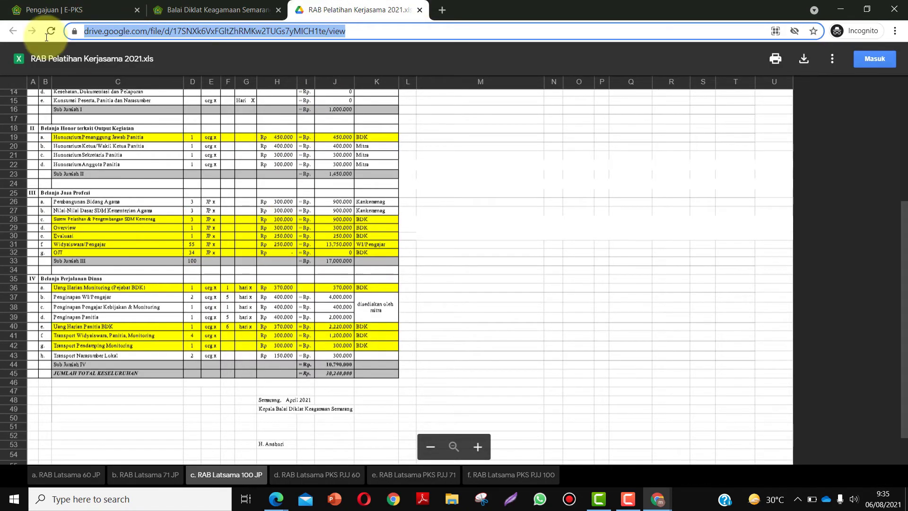
{"action": "left_click", "coordinate": [189, 9]}
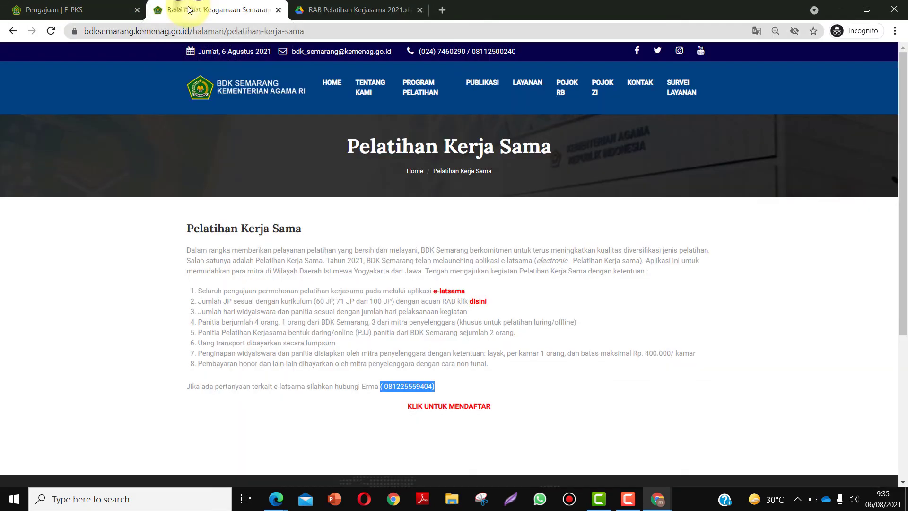
{"action": "left_click", "coordinate": [94, 9]}
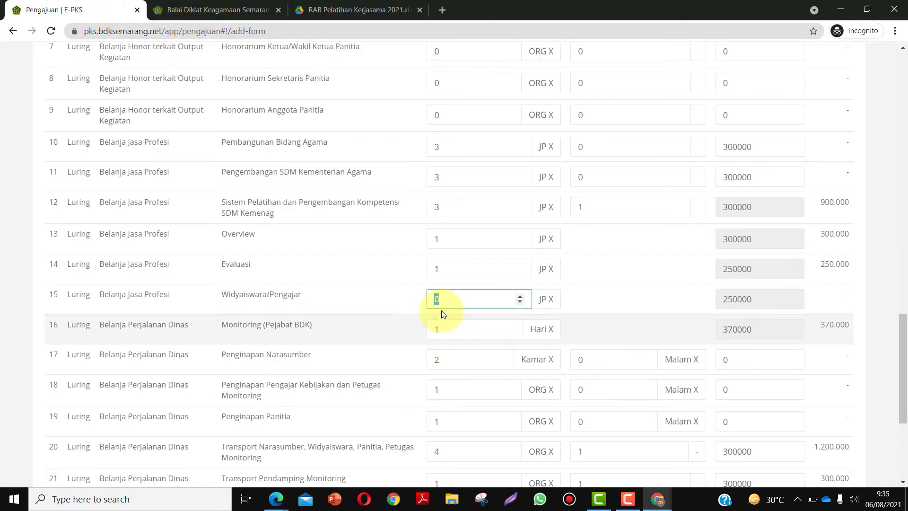
{"action": "type", "text": "55"}
{"action": "left_click", "coordinate": [452, 327]}
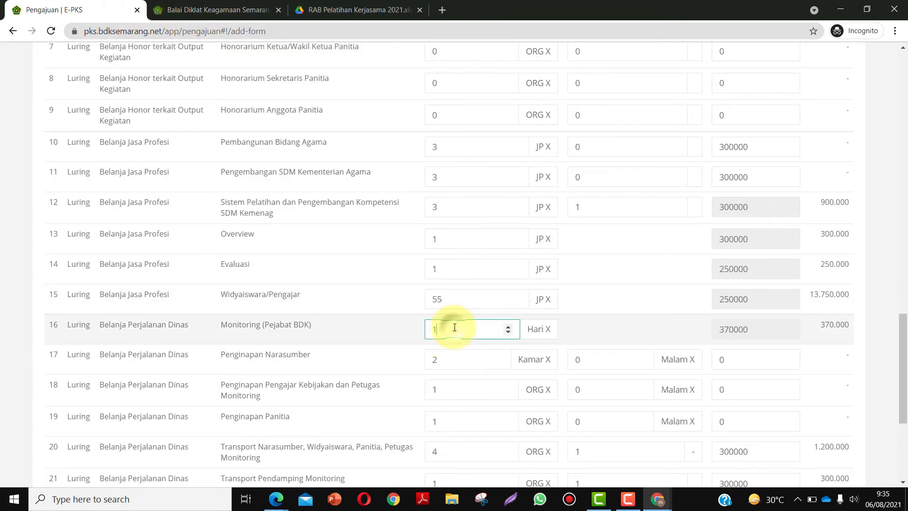
{"action": "scroll", "coordinate": [455, 325], "scroll_direction": "down", "scroll_amount": 2}
{"action": "scroll", "coordinate": [455, 322], "scroll_direction": "down", "scroll_amount": 2}
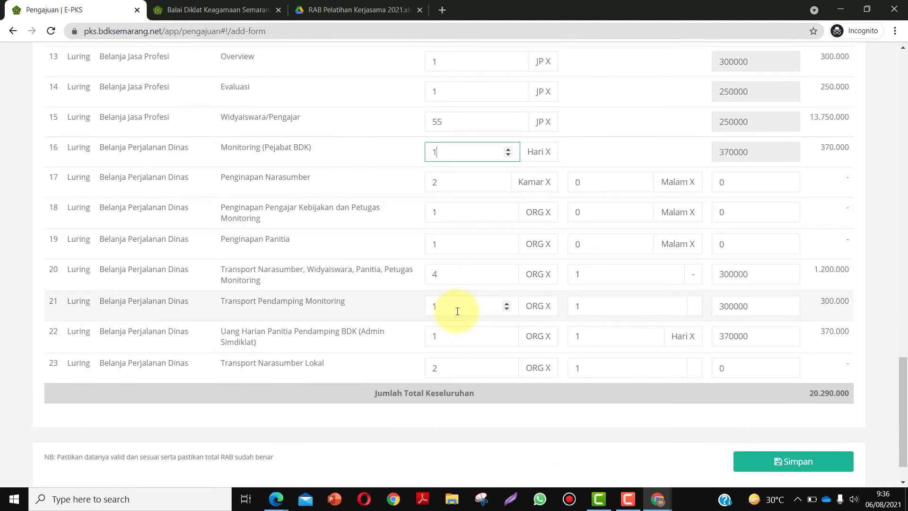
{"action": "left_click", "coordinate": [332, 4]}
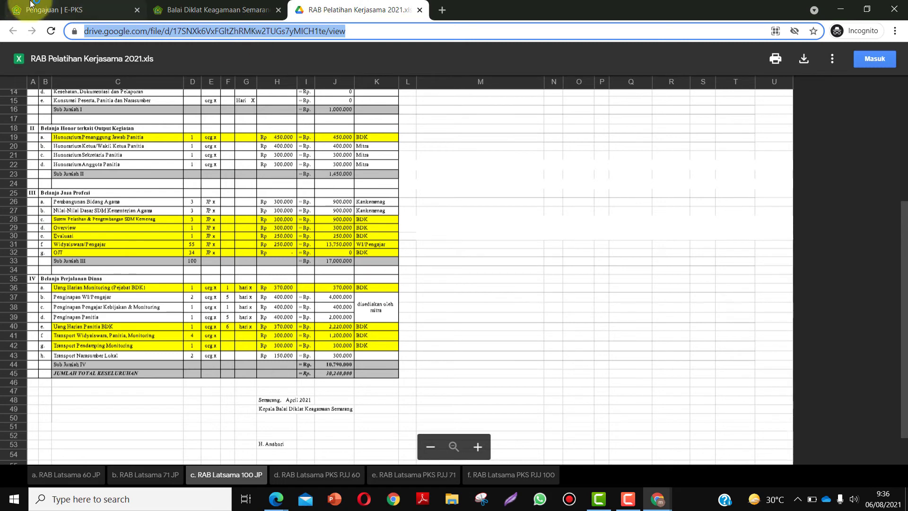
{"action": "left_click", "coordinate": [107, 11]}
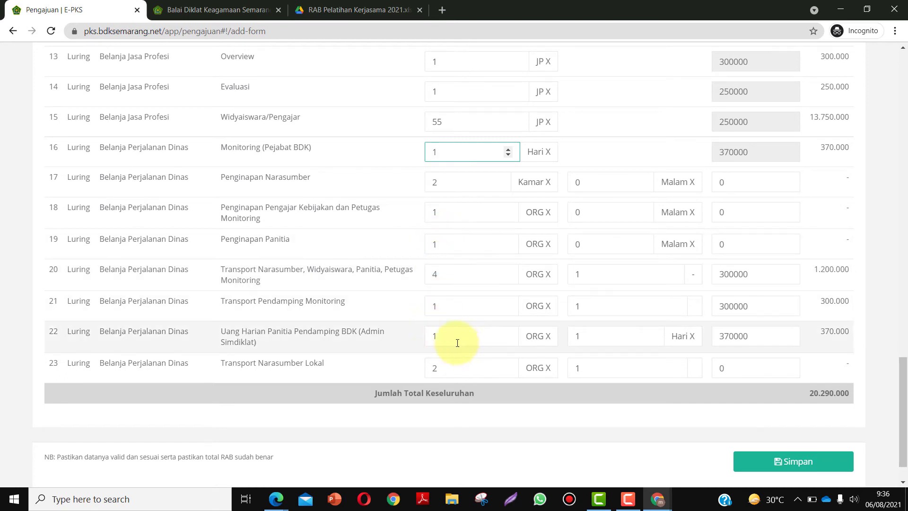
{"action": "left_click", "coordinate": [330, 12]}
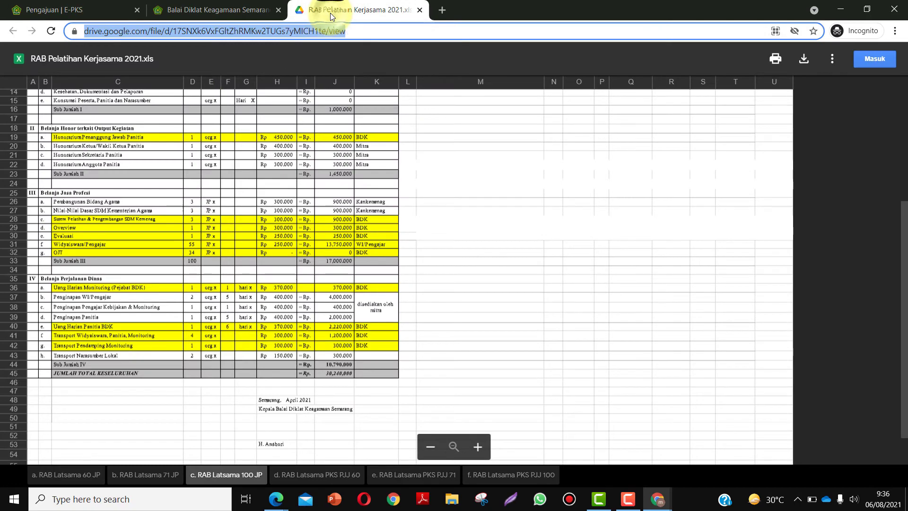
{"action": "left_click", "coordinate": [93, 7]}
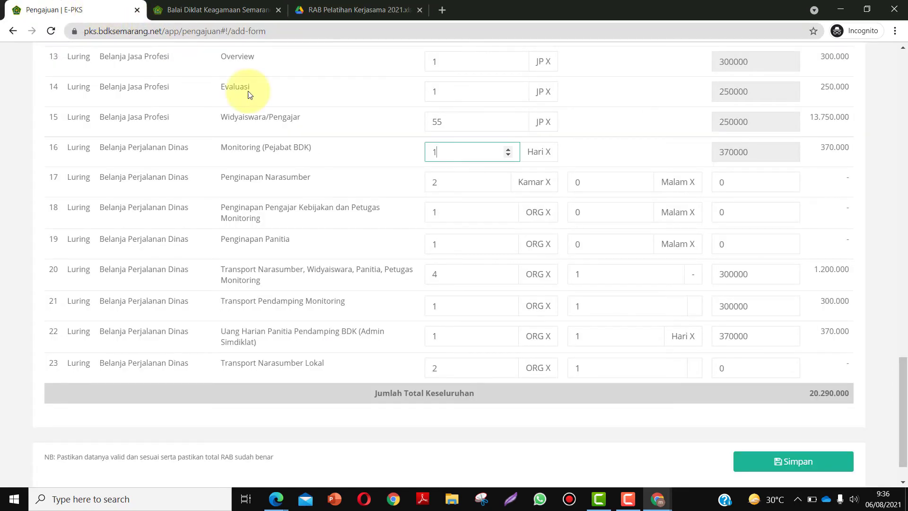
{"action": "left_click", "coordinate": [352, 7]}
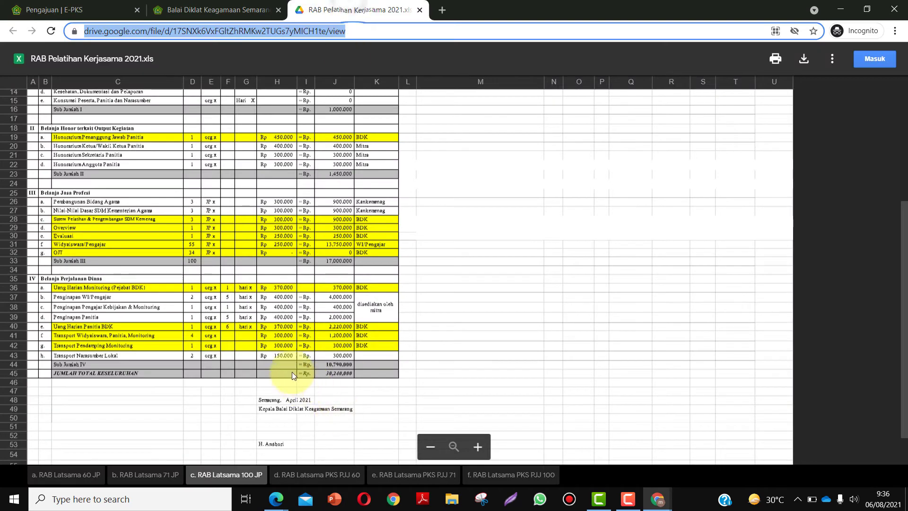
{"action": "scroll", "coordinate": [302, 258], "scroll_direction": "up", "scroll_amount": 5}
{"action": "left_click", "coordinate": [92, 8]}
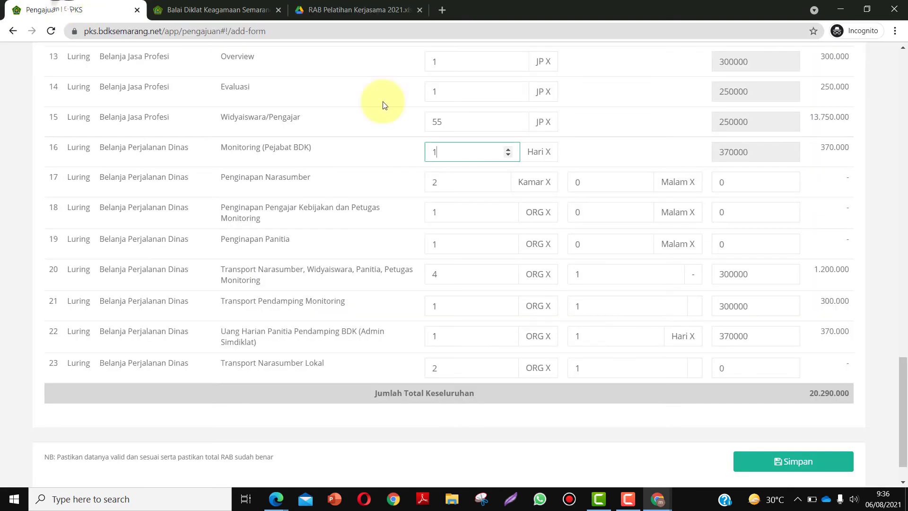
{"action": "scroll", "coordinate": [688, 308], "scroll_direction": "down", "scroll_amount": 2}
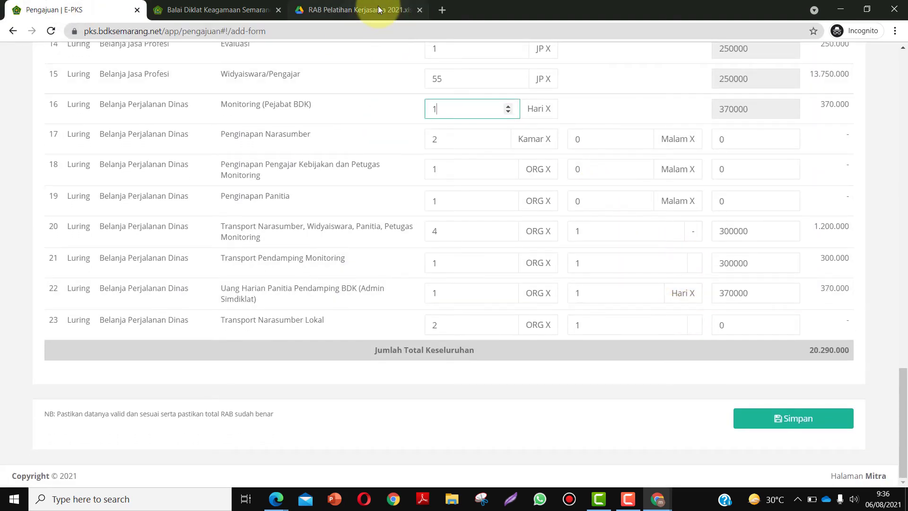
{"action": "left_click", "coordinate": [379, 5]}
{"action": "scroll", "coordinate": [350, 222], "scroll_direction": "down", "scroll_amount": 5}
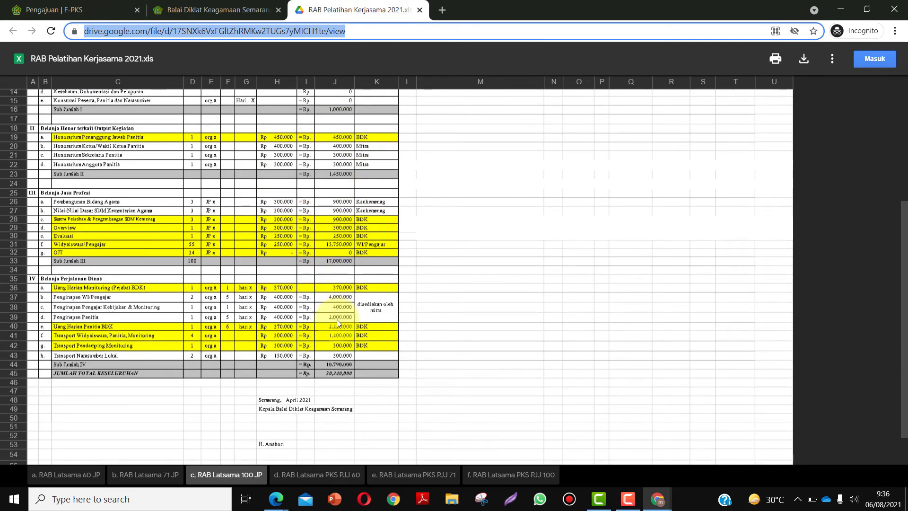
{"action": "left_click", "coordinate": [68, 10]}
{"action": "scroll", "coordinate": [340, 250], "scroll_direction": "up", "scroll_amount": 4}
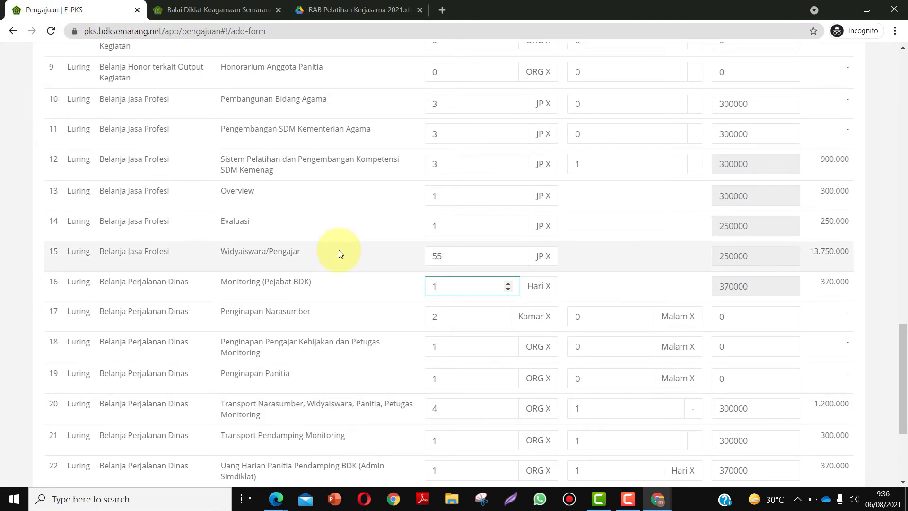
{"action": "scroll", "coordinate": [393, 286], "scroll_direction": "down", "scroll_amount": 4}
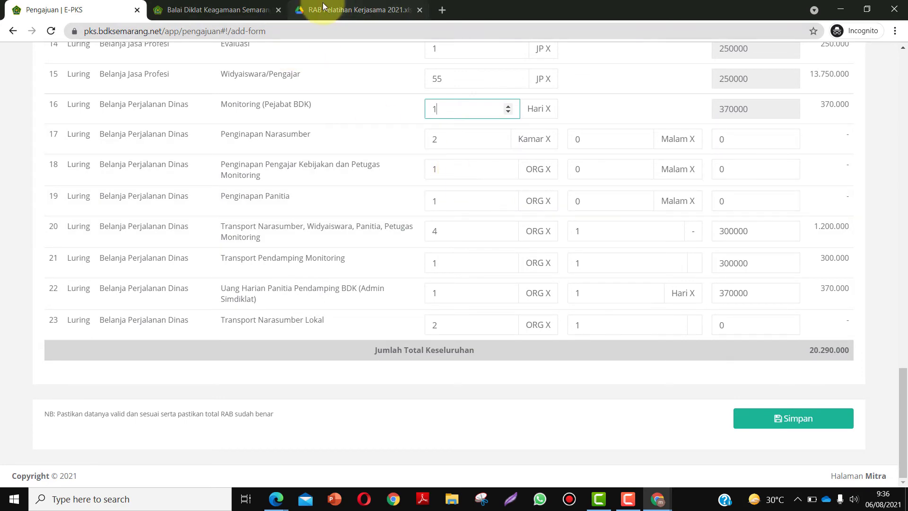
{"action": "left_click", "coordinate": [374, 12]}
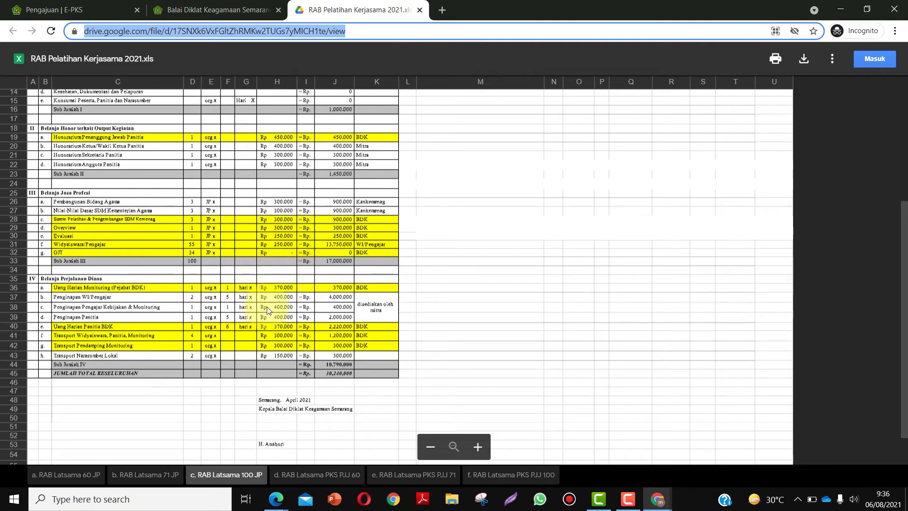
{"action": "left_click", "coordinate": [66, 10]}
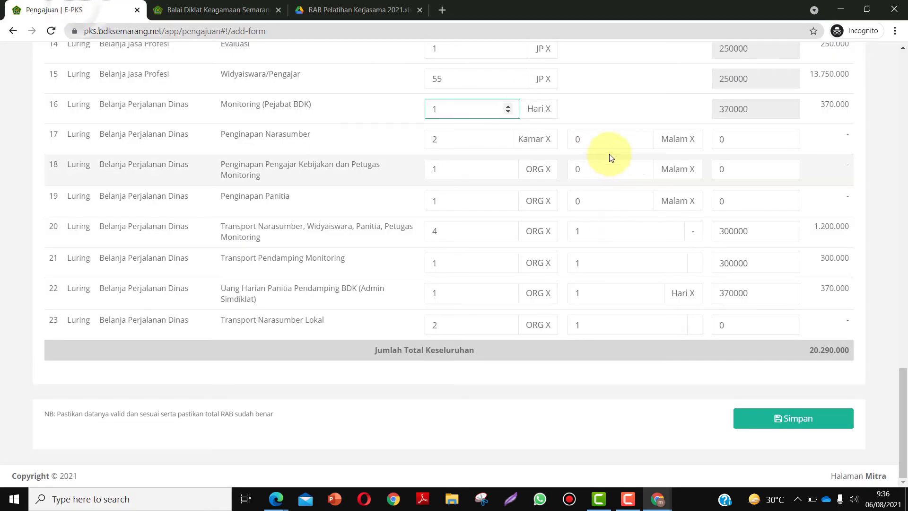
- Set the Penginapan Panitia nightly rate to 400000
{"action": "left_click", "coordinate": [576, 139]}
{"action": "type", "text": "400"}
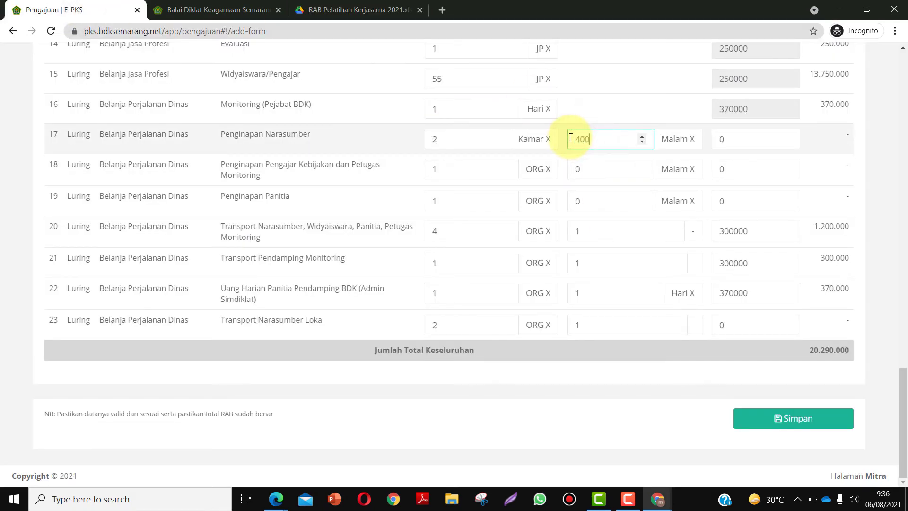
{"action": "type", "text": "000"}
{"action": "double_click", "coordinate": [583, 170]}
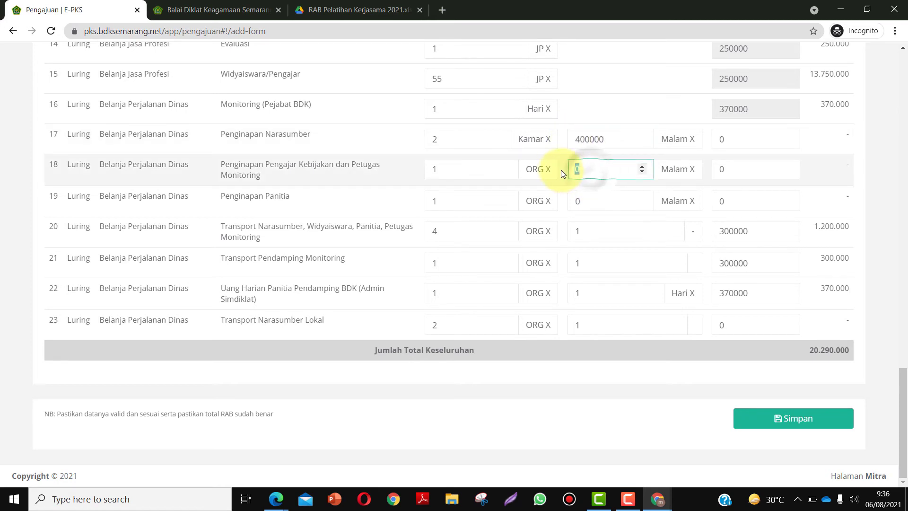
{"action": "type", "text": "400000"}
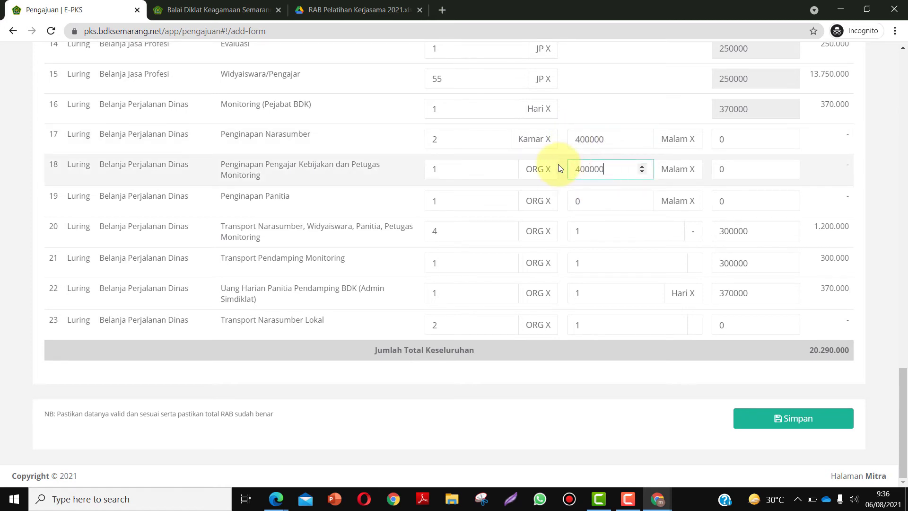
{"action": "double_click", "coordinate": [586, 197]}
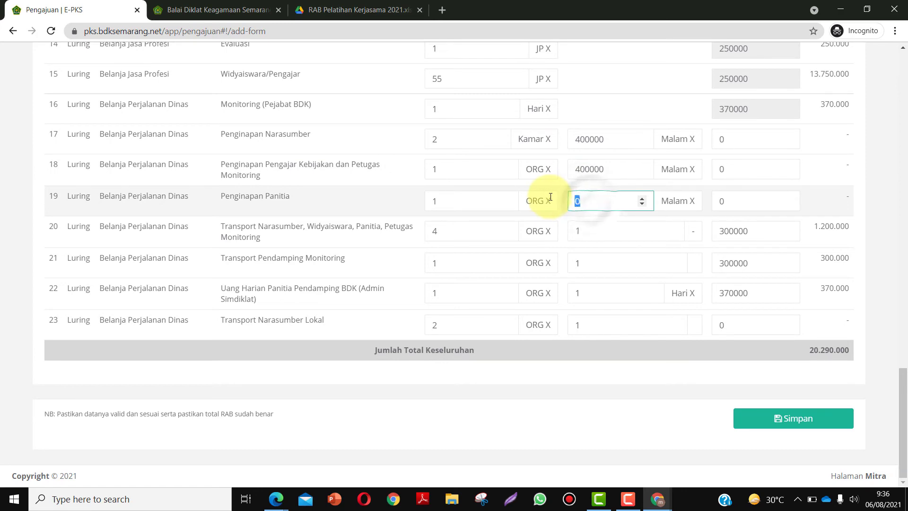
{"action": "type", "text": "400000"}
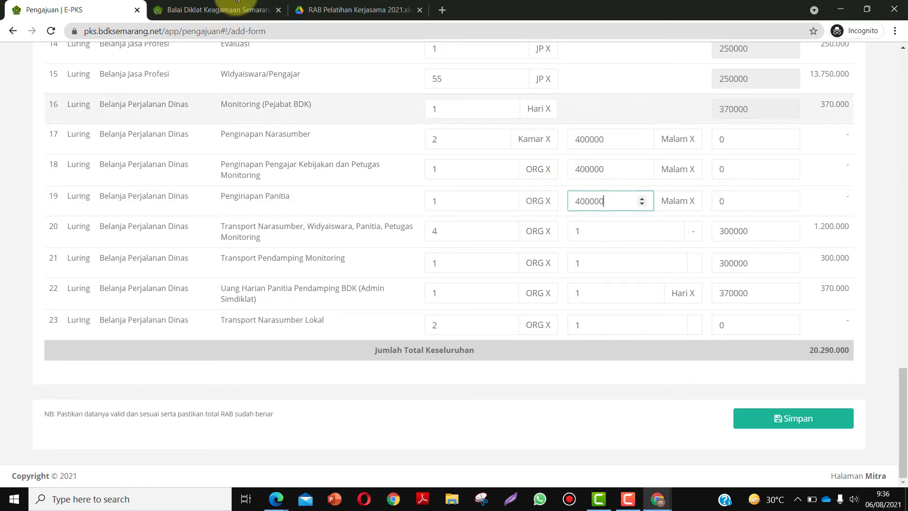
{"action": "left_click", "coordinate": [359, 9]}
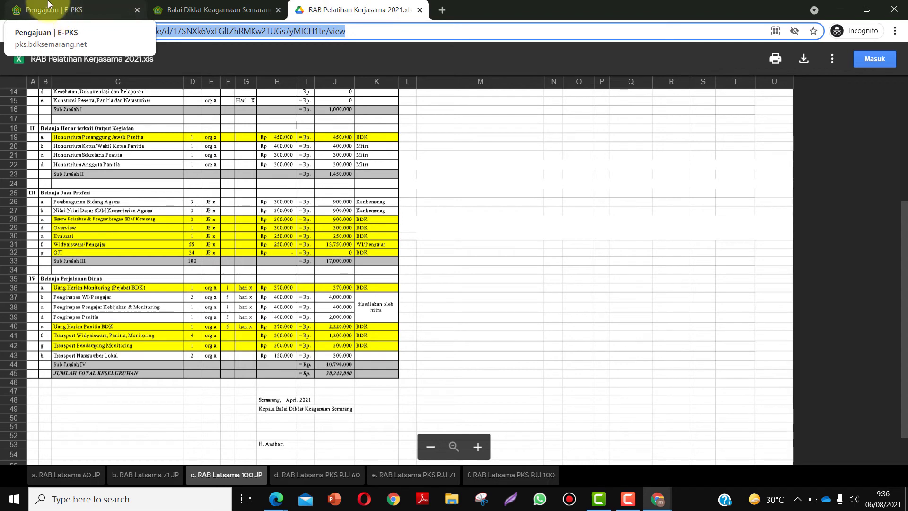
{"action": "left_click", "coordinate": [87, 8]}
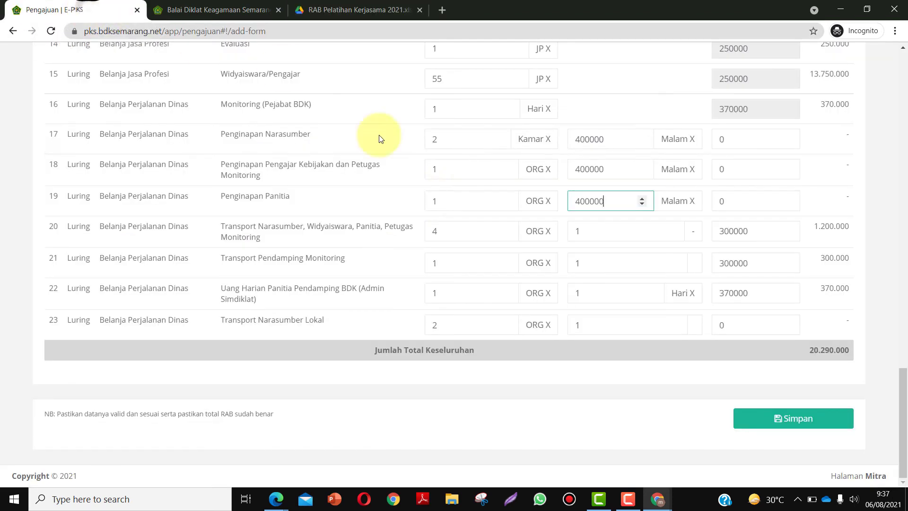
- Enter 5, 1 and 5 nights for Penginapan rows 17–19, checking against the spreadsheet
{"action": "left_click", "coordinate": [586, 137]}
{"action": "double_click", "coordinate": [711, 140]}
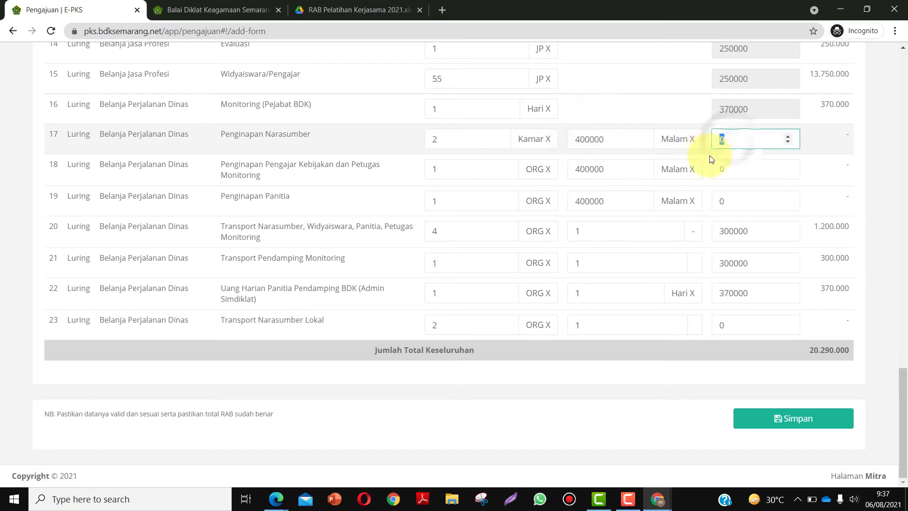
{"action": "type", "text": "5"}
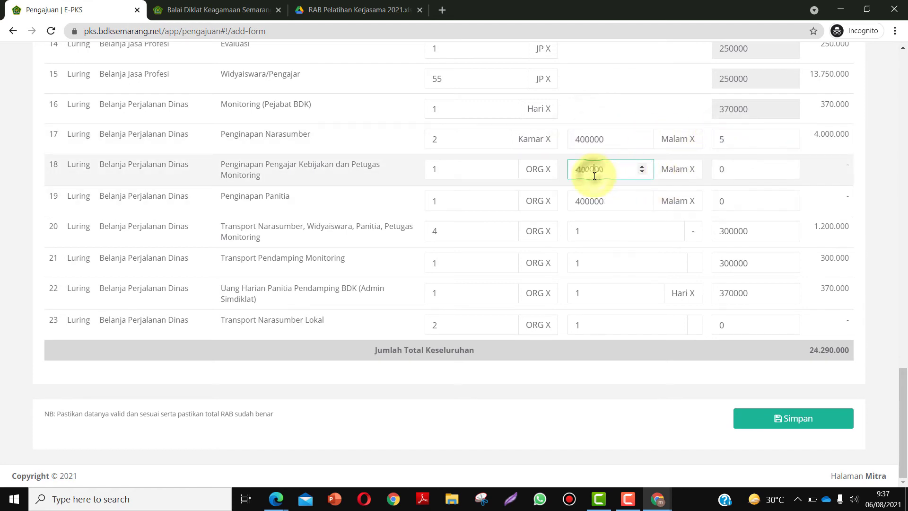
{"action": "left_click", "coordinate": [337, 13]}
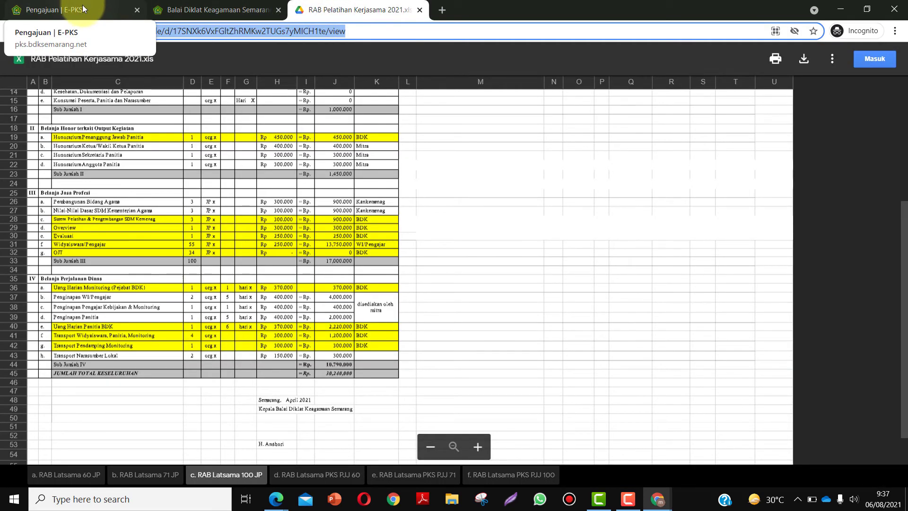
{"action": "left_click", "coordinate": [81, 6]}
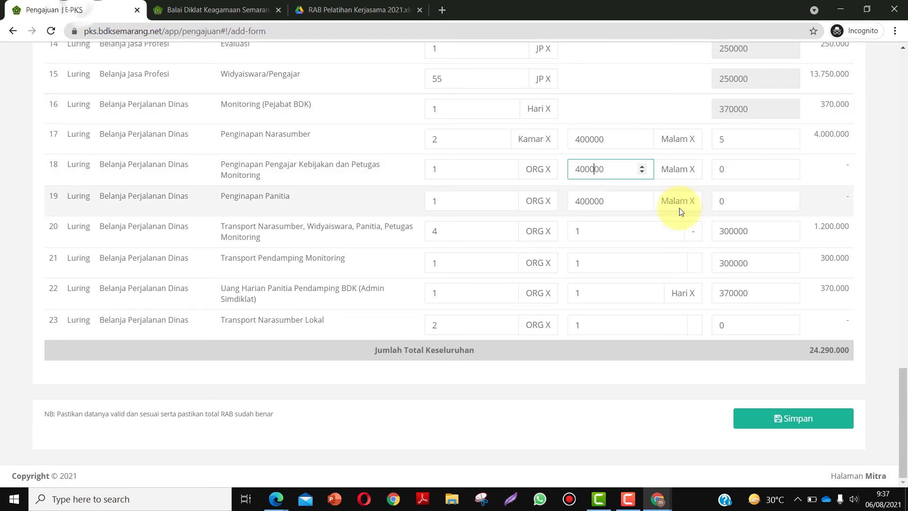
{"action": "left_click", "coordinate": [721, 175]}
{"action": "type", "text": "1"}
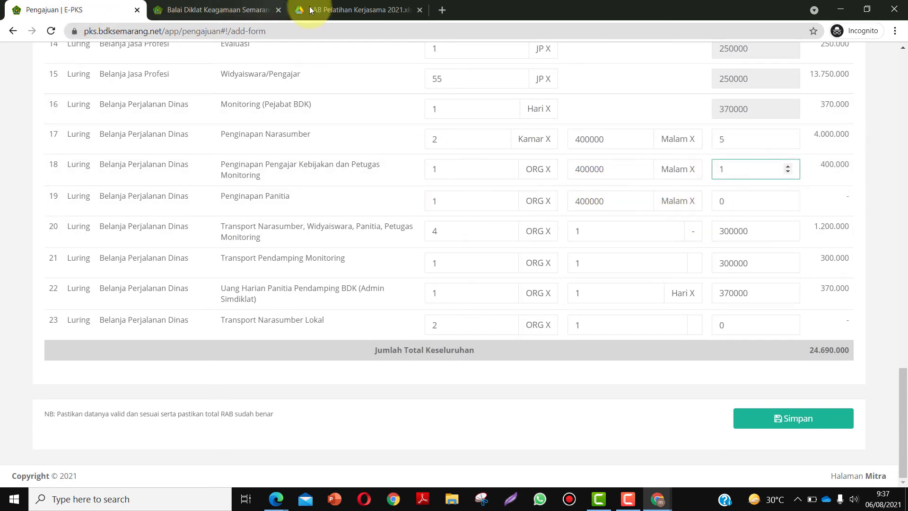
{"action": "left_click", "coordinate": [310, 9]}
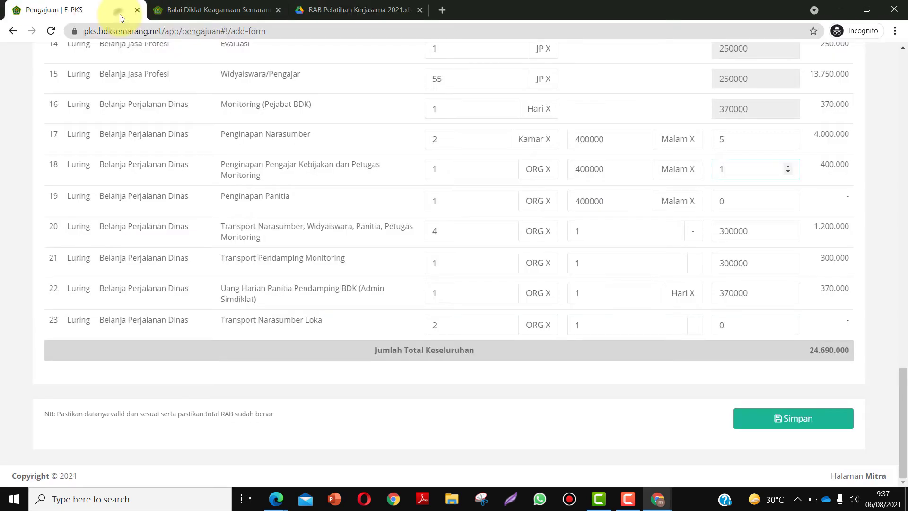
{"action": "left_click", "coordinate": [124, 9]}
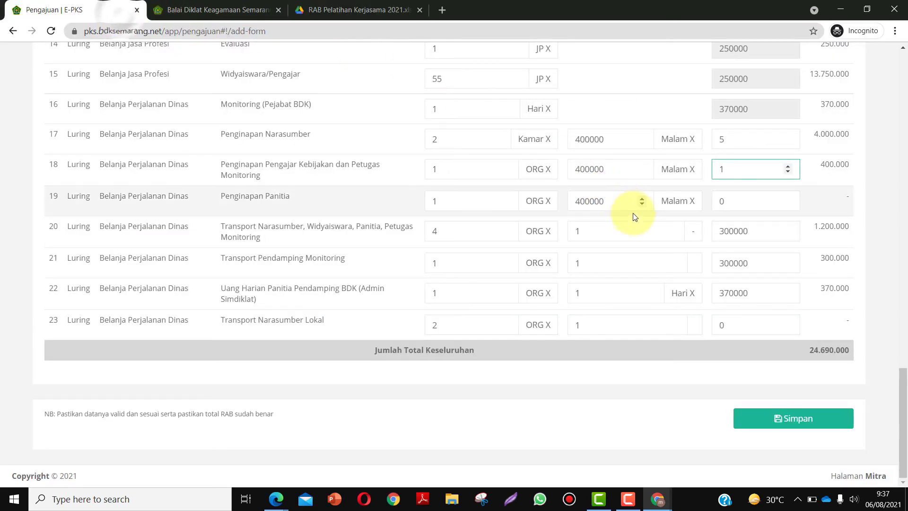
{"action": "left_click", "coordinate": [720, 200]}
{"action": "type", "text": "5"}
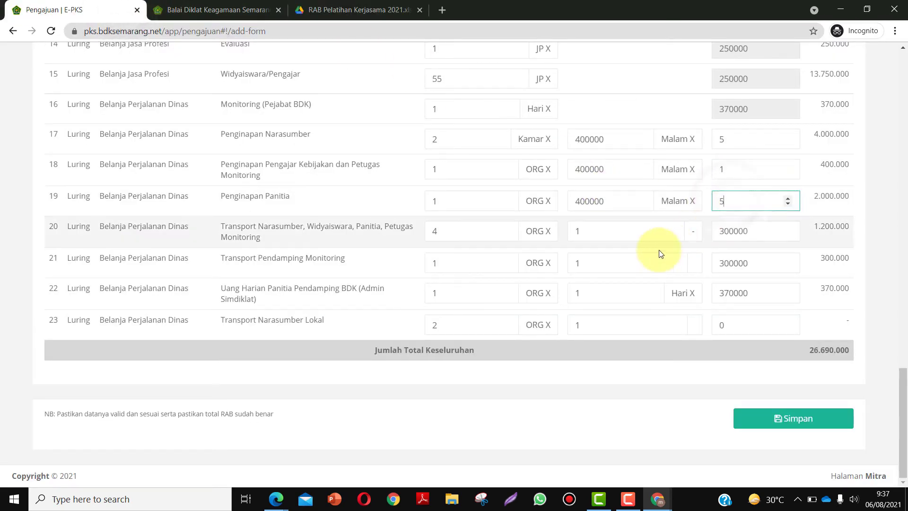
{"action": "left_click", "coordinate": [659, 258]}
- Compare the budget rows, including Transport Pendamping Monitoring, with the RAB spreadsheet and save with Simpan
{"action": "scroll", "coordinate": [479, 255], "scroll_direction": "up", "scroll_amount": 15}
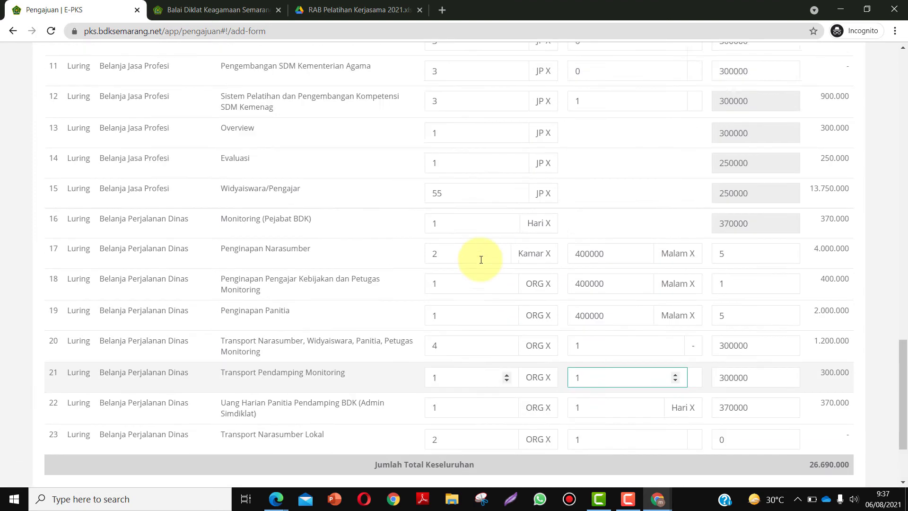
{"action": "scroll", "coordinate": [478, 254], "scroll_direction": "down", "scroll_amount": 3}
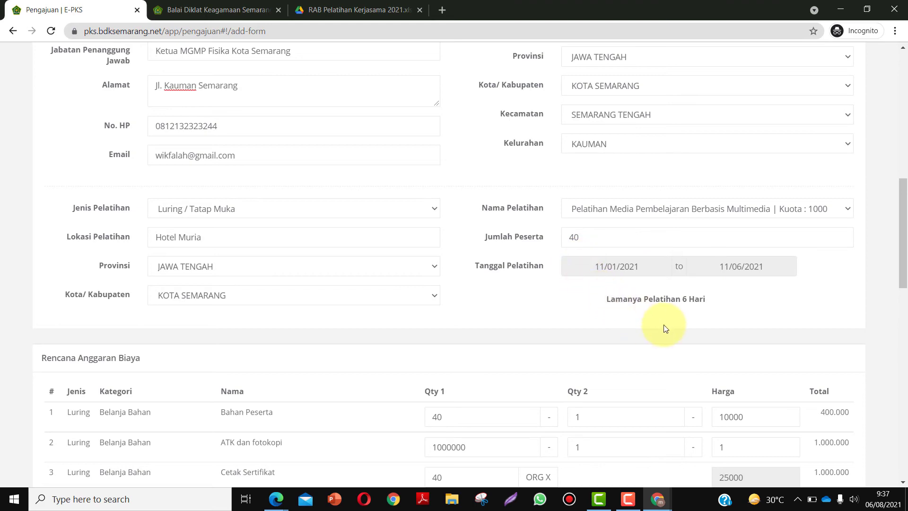
{"action": "scroll", "coordinate": [665, 329], "scroll_direction": "down", "scroll_amount": 7}
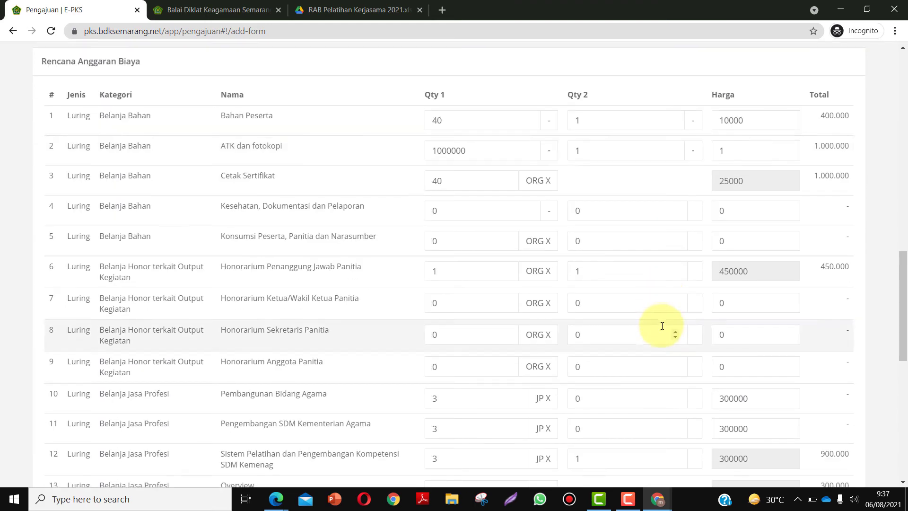
{"action": "scroll", "coordinate": [661, 326], "scroll_direction": "down", "scroll_amount": 2}
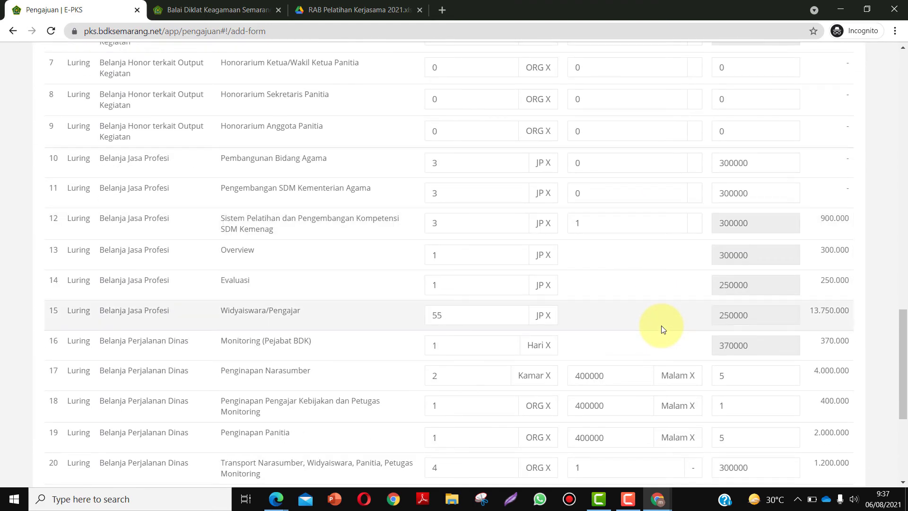
{"action": "scroll", "coordinate": [663, 329], "scroll_direction": "down", "scroll_amount": 3}
{"action": "left_click", "coordinate": [664, 321]}
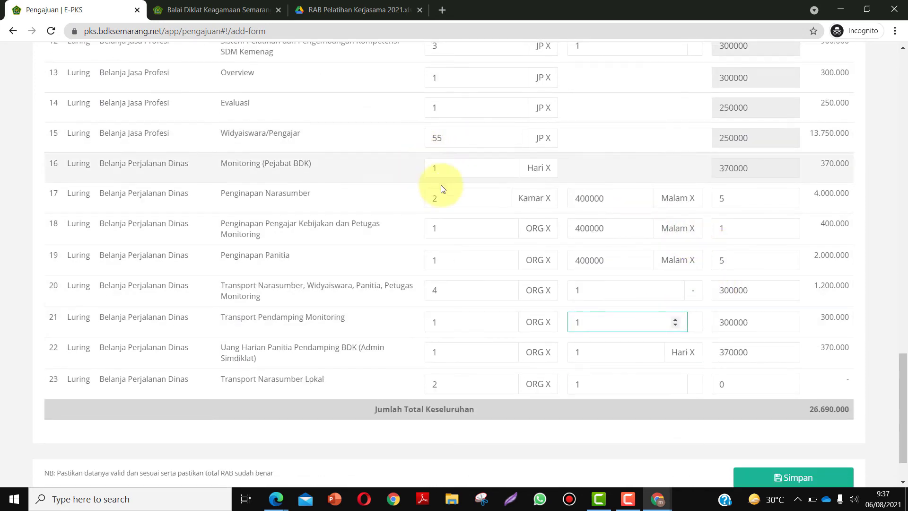
{"action": "scroll", "coordinate": [626, 201], "scroll_direction": "up", "scroll_amount": 5}
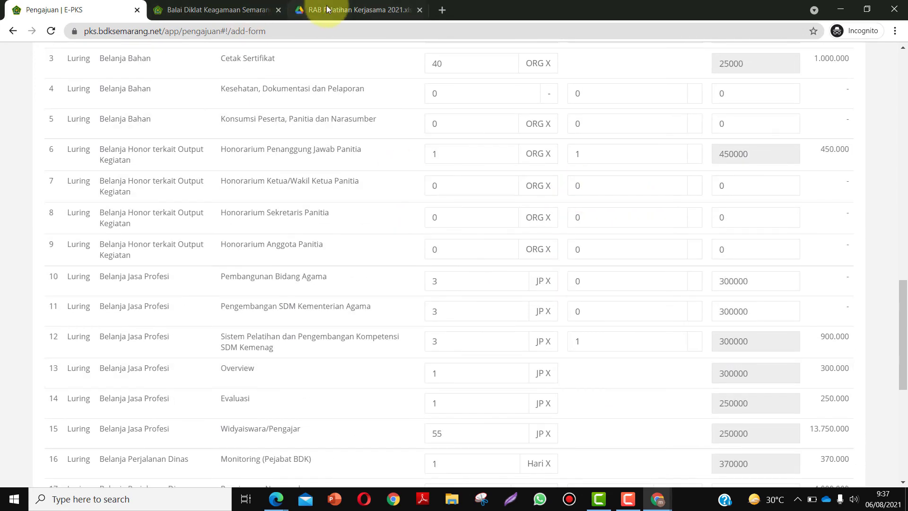
{"action": "left_click", "coordinate": [326, 10]}
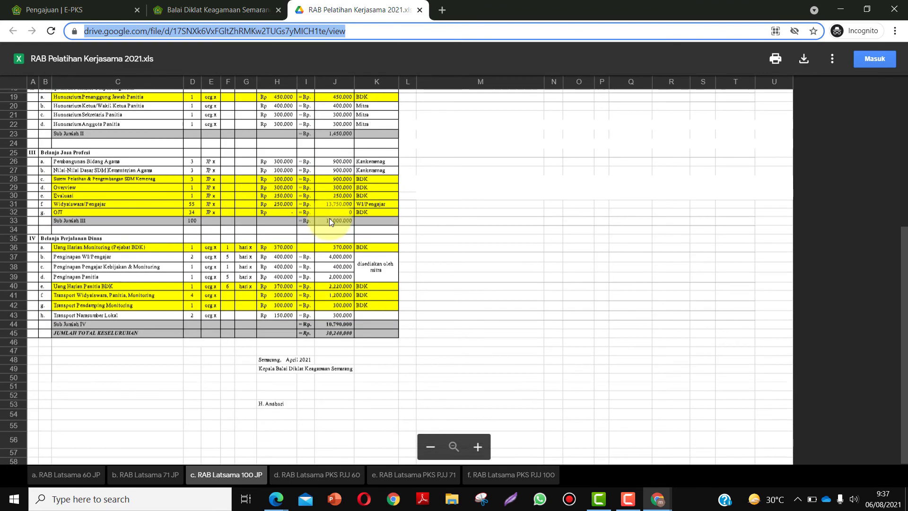
{"action": "left_click", "coordinate": [57, 10]}
{"action": "scroll", "coordinate": [654, 231], "scroll_direction": "down", "scroll_amount": 4}
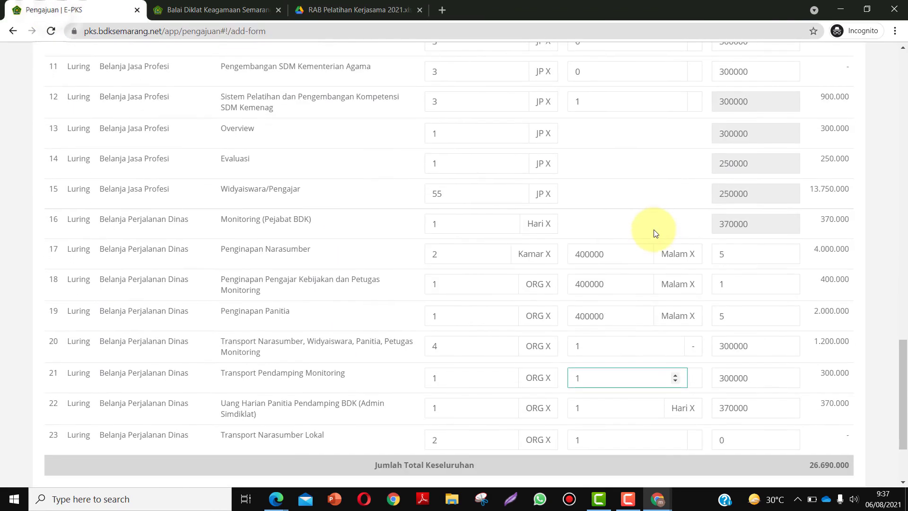
{"action": "scroll", "coordinate": [655, 233], "scroll_direction": "down", "scroll_amount": 2}
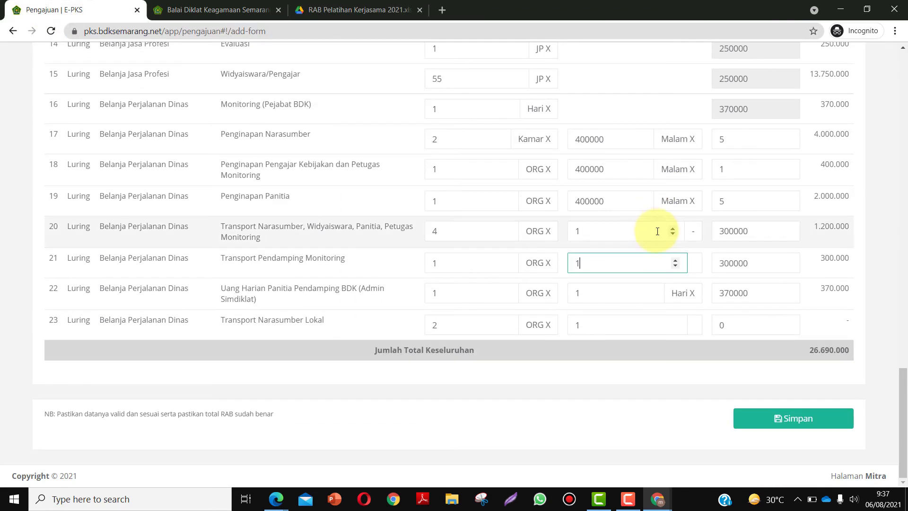
{"action": "left_click", "coordinate": [770, 424]}
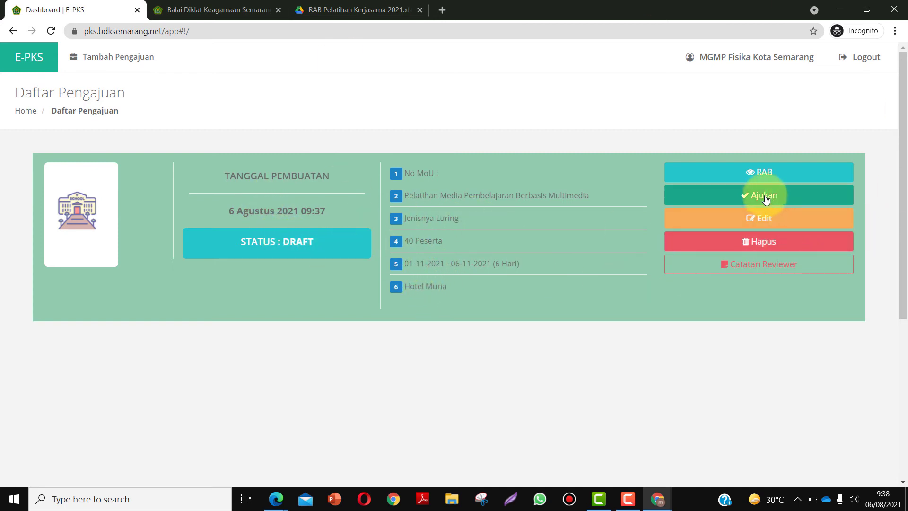
- Open the draft's RAB breakdown, confirm the 26.690.000 total, and close it
{"action": "left_click", "coordinate": [755, 173]}
{"action": "scroll", "coordinate": [470, 264], "scroll_direction": "down", "scroll_amount": 15}
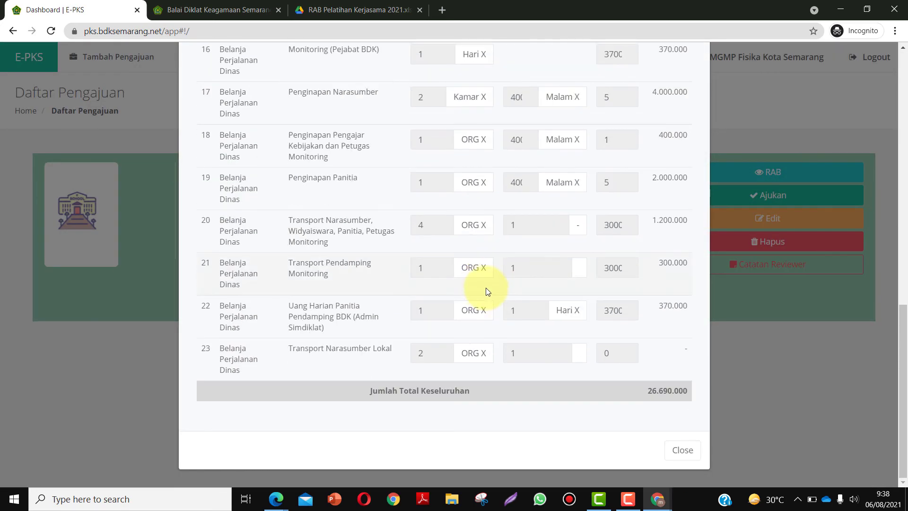
{"action": "left_click", "coordinate": [676, 449]}
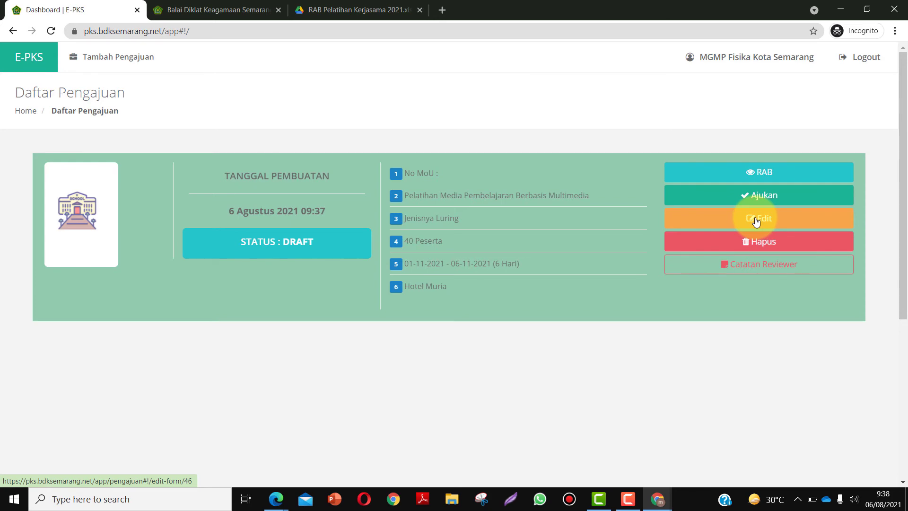
- Reopen the draft application and re-attach school.jpg as its logo
{"action": "left_click", "coordinate": [755, 219]}
{"action": "scroll", "coordinate": [578, 325], "scroll_direction": "down", "scroll_amount": 15}
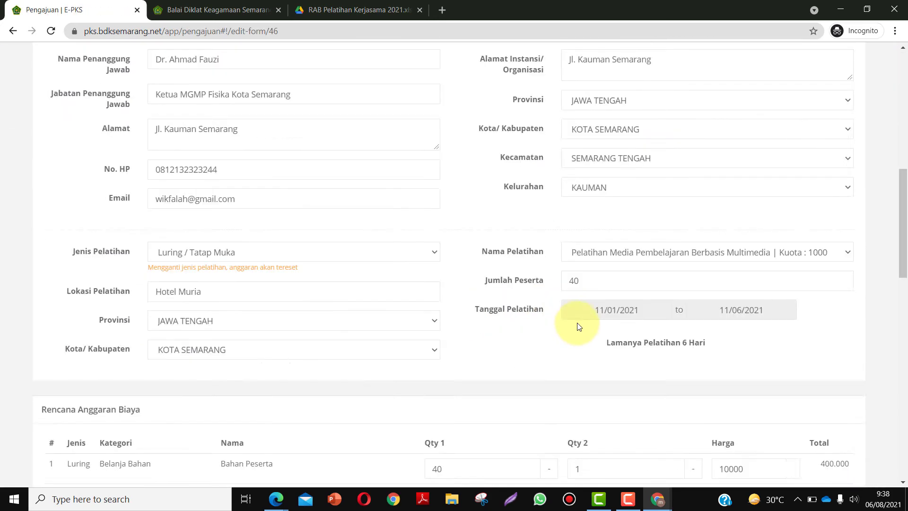
{"action": "scroll", "coordinate": [641, 320], "scroll_direction": "up", "scroll_amount": 8}
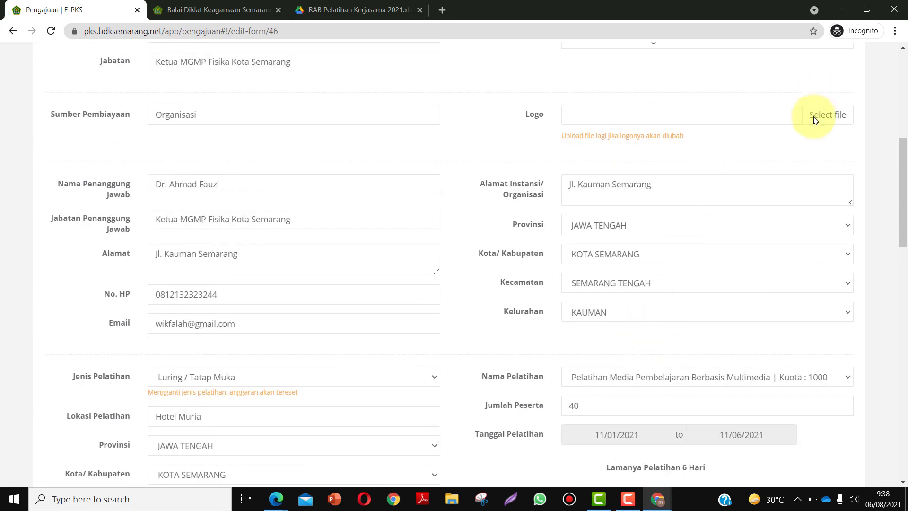
{"action": "scroll", "coordinate": [835, 260], "scroll_direction": "up", "scroll_amount": 4}
{"action": "left_click", "coordinate": [828, 296]}
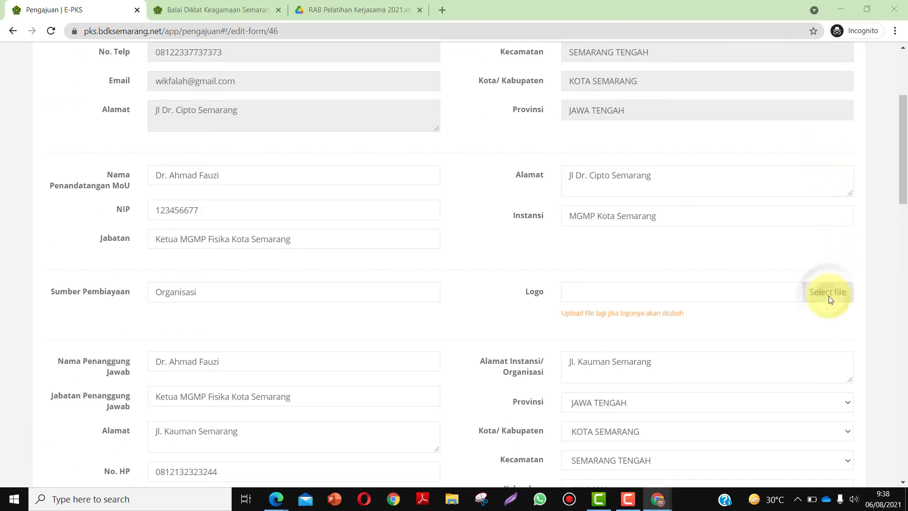
{"action": "left_click", "coordinate": [334, 107]}
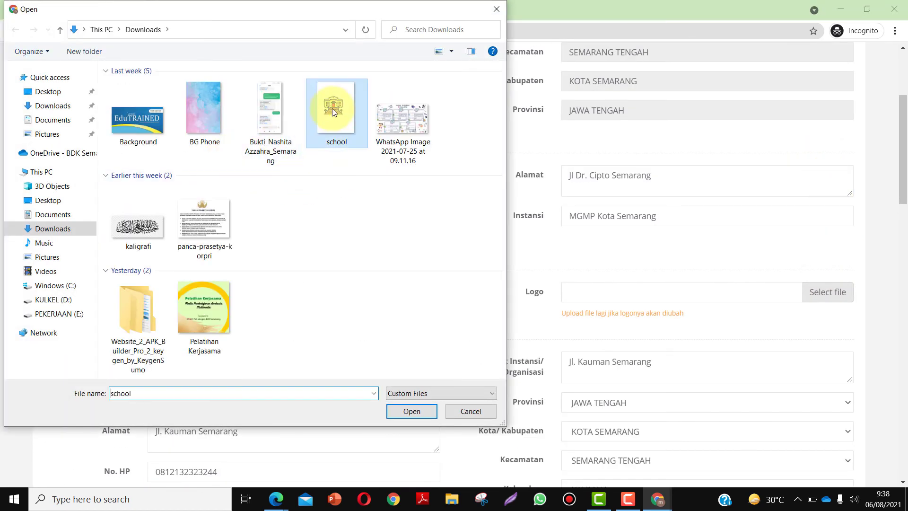
{"action": "left_click", "coordinate": [398, 410]}
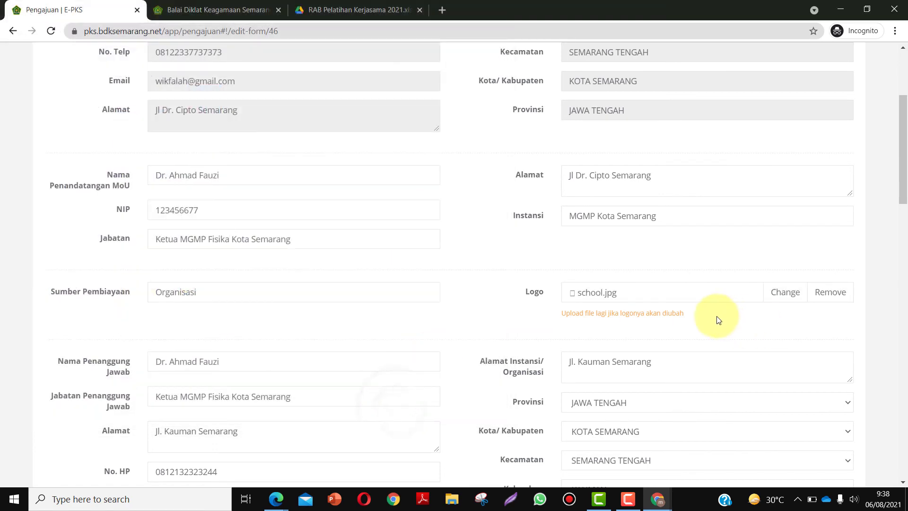
- Keep Jenis Pelatihan as Luring / Tatap Muka and save the application
{"action": "scroll", "coordinate": [714, 317], "scroll_direction": "down", "scroll_amount": 12}
{"action": "scroll", "coordinate": [709, 320], "scroll_direction": "up", "scroll_amount": 3}
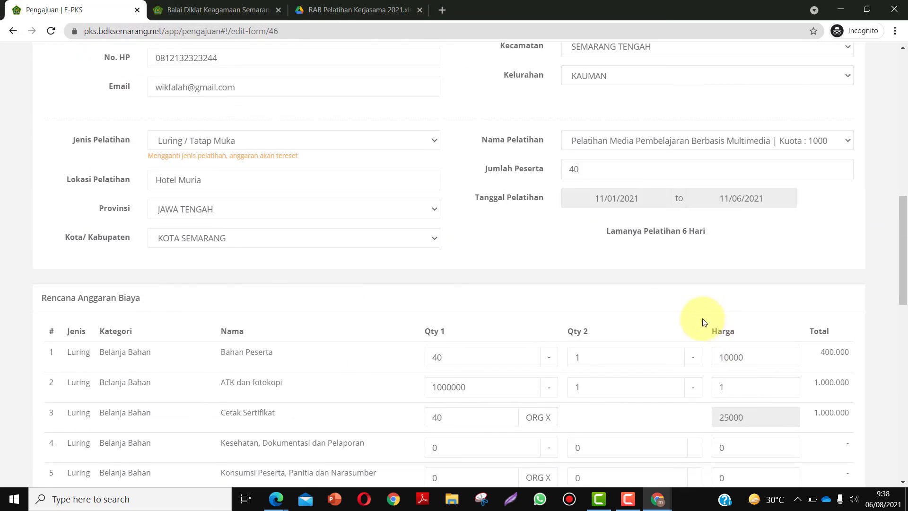
{"action": "left_click", "coordinate": [273, 142]}
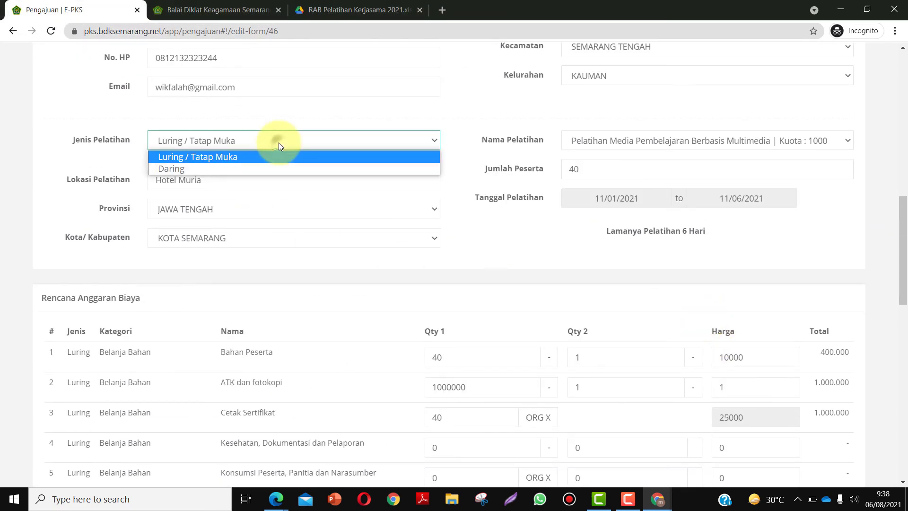
{"action": "left_click", "coordinate": [211, 157]}
{"action": "scroll", "coordinate": [686, 308], "scroll_direction": "down", "scroll_amount": 14}
{"action": "scroll", "coordinate": [688, 307], "scroll_direction": "down", "scroll_amount": 2}
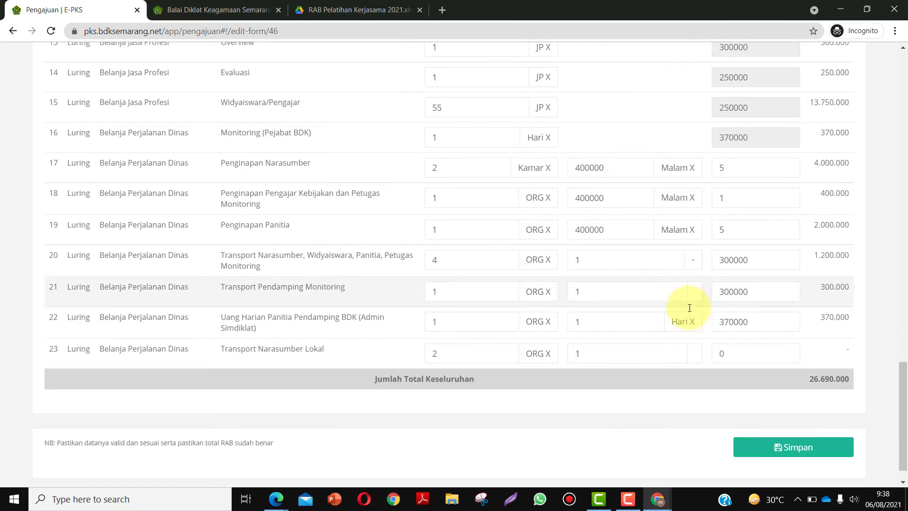
{"action": "left_click", "coordinate": [786, 417]}
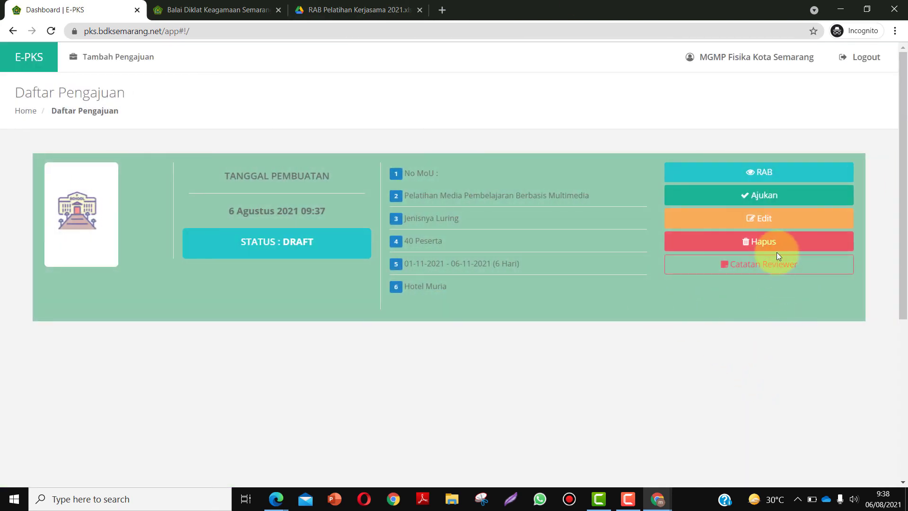
- Submit the draft with Ajukan, confirming it, so the status changes from DRAFT to DIAJUKAN
{"action": "left_click", "coordinate": [748, 195]}
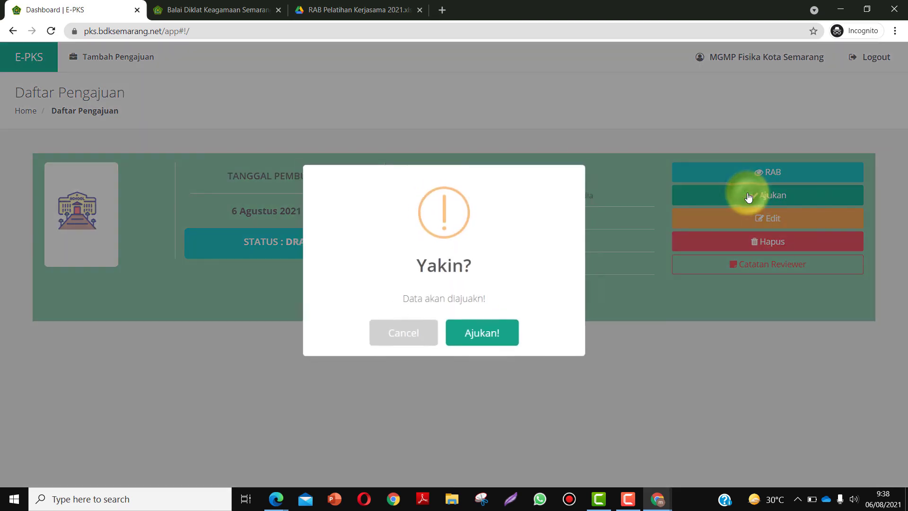
{"action": "left_click", "coordinate": [479, 335]}
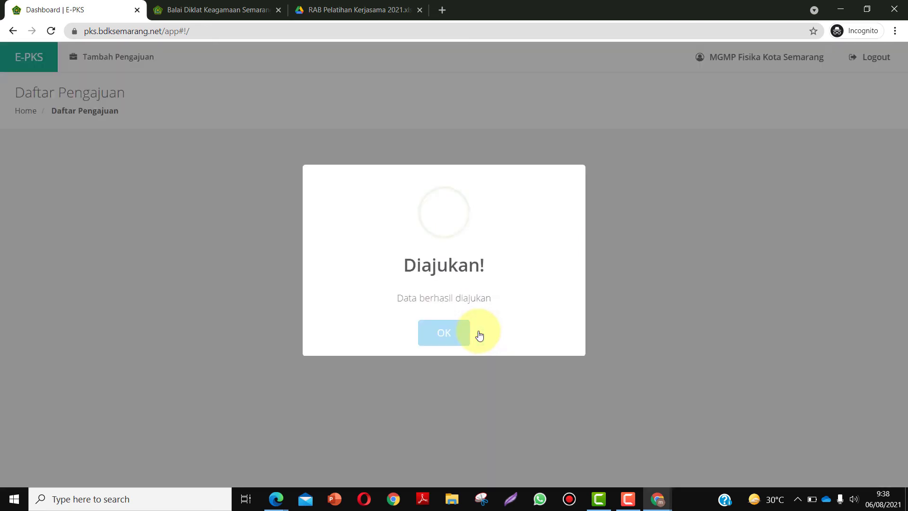
{"action": "left_click", "coordinate": [445, 333]}
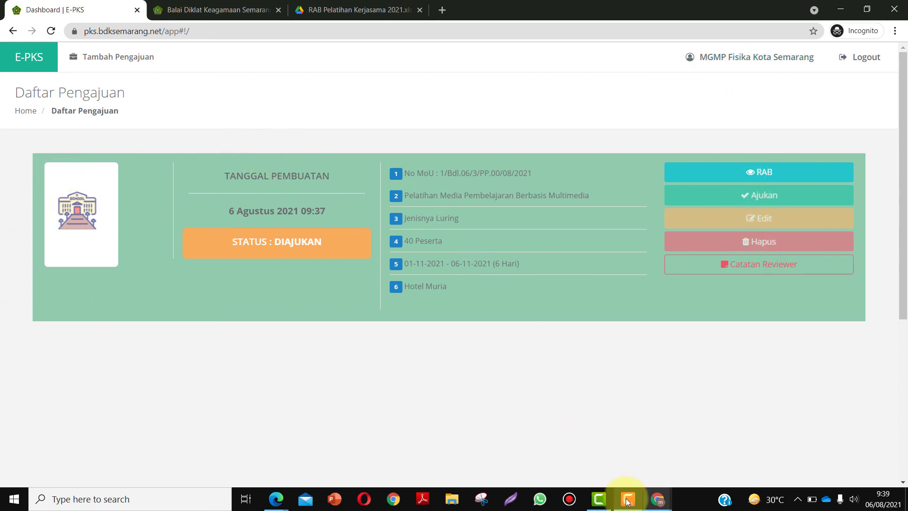
{"action": "left_click", "coordinate": [628, 495]}
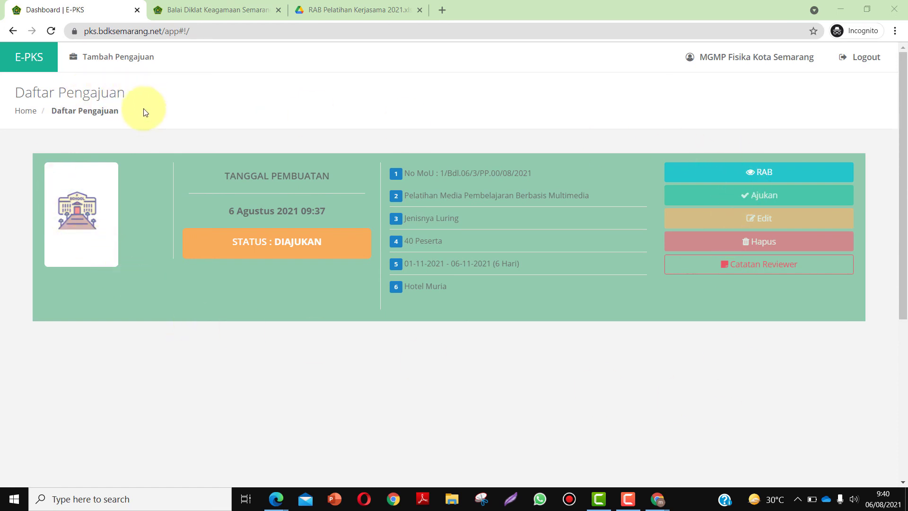
{"action": "left_click", "coordinate": [51, 30]}
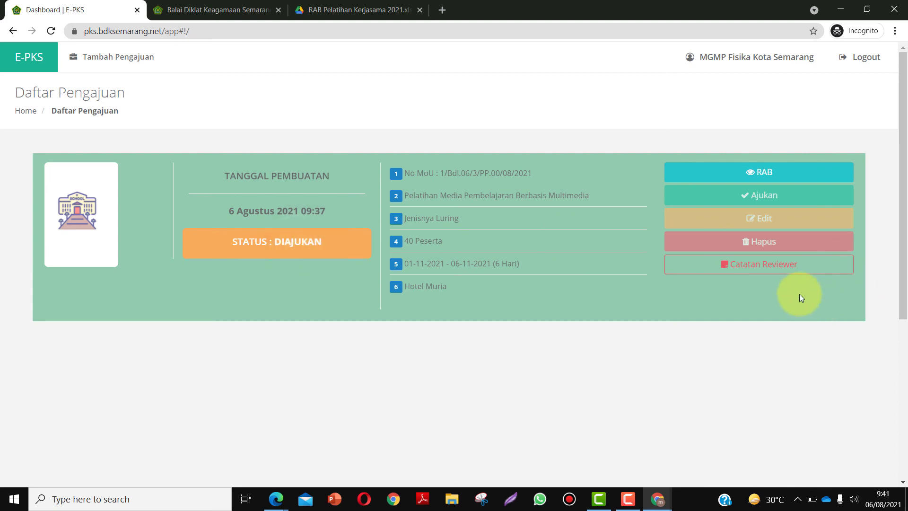
{"action": "left_click", "coordinate": [757, 268]}
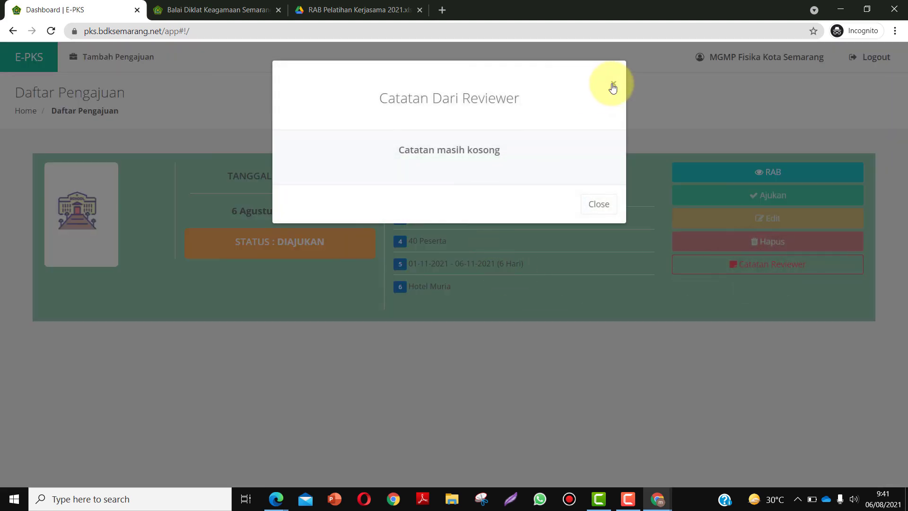
{"action": "left_click", "coordinate": [612, 86]}
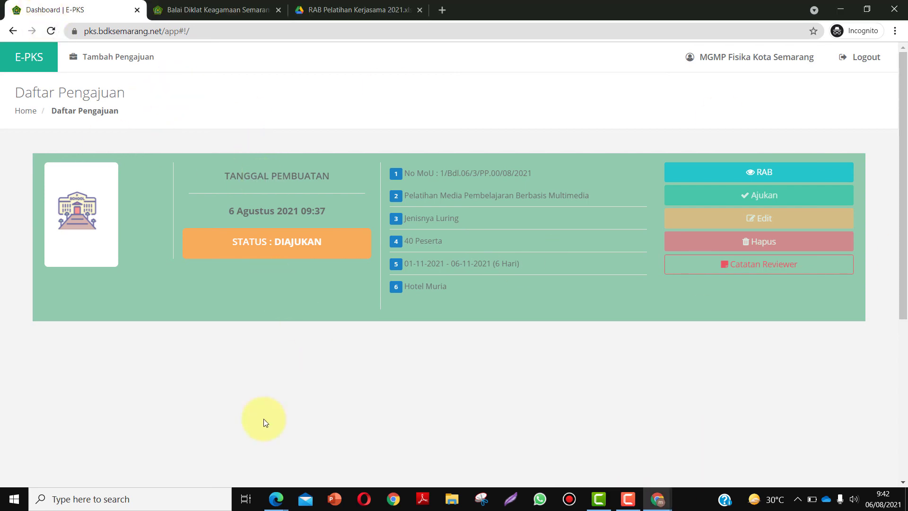
{"action": "left_click", "coordinate": [50, 30]}
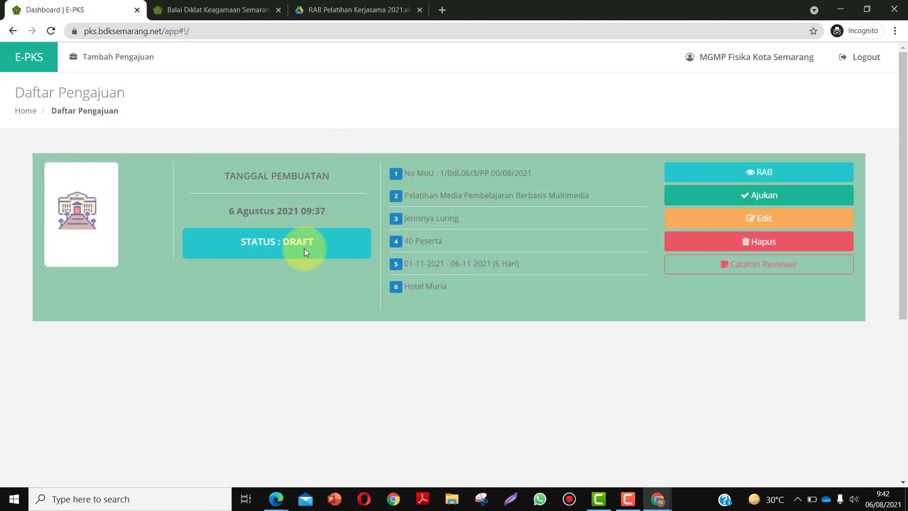
- Read the Catatan Reviewer note, then reopen the application to edit its budget
{"action": "left_click", "coordinate": [774, 265]}
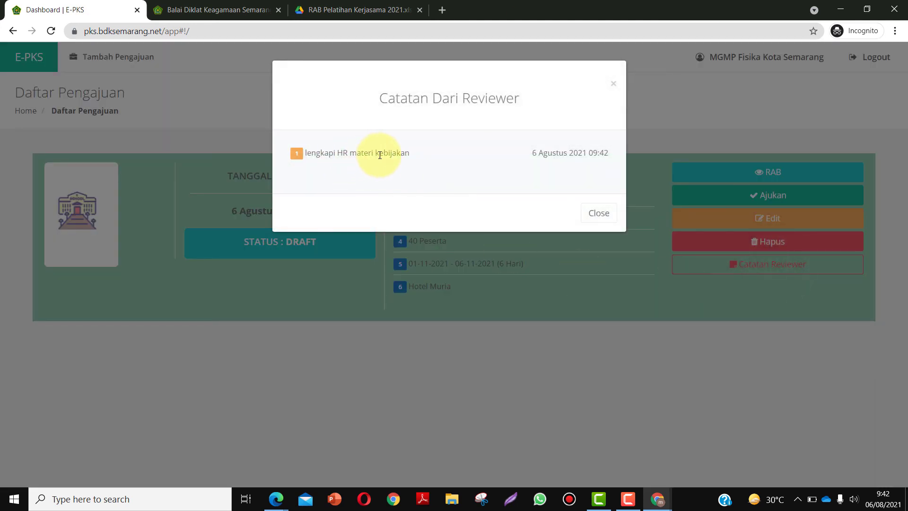
{"action": "left_click", "coordinate": [612, 85]}
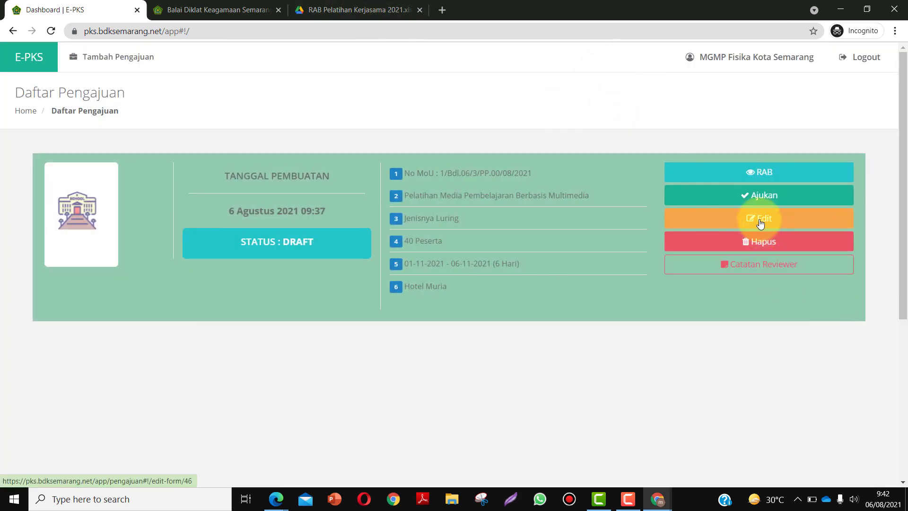
{"action": "left_click", "coordinate": [759, 223]}
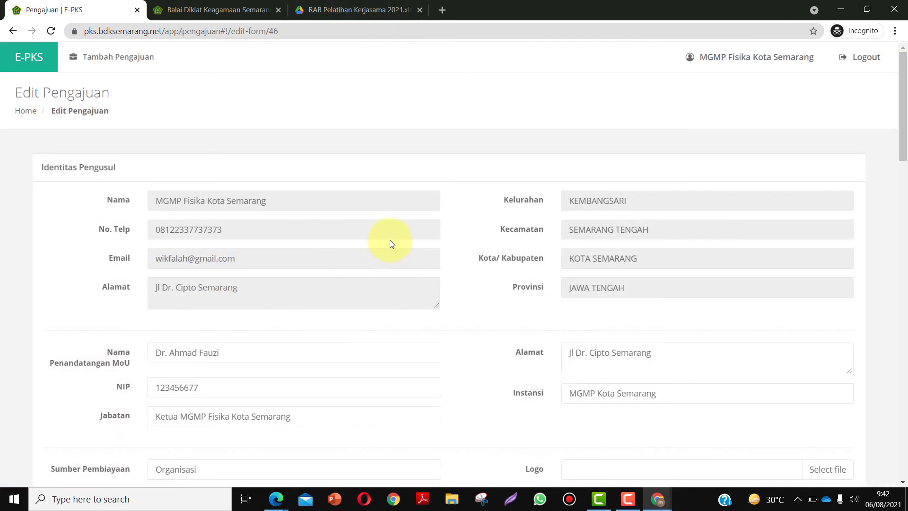
{"action": "scroll", "coordinate": [390, 243], "scroll_direction": "down", "scroll_amount": 15}
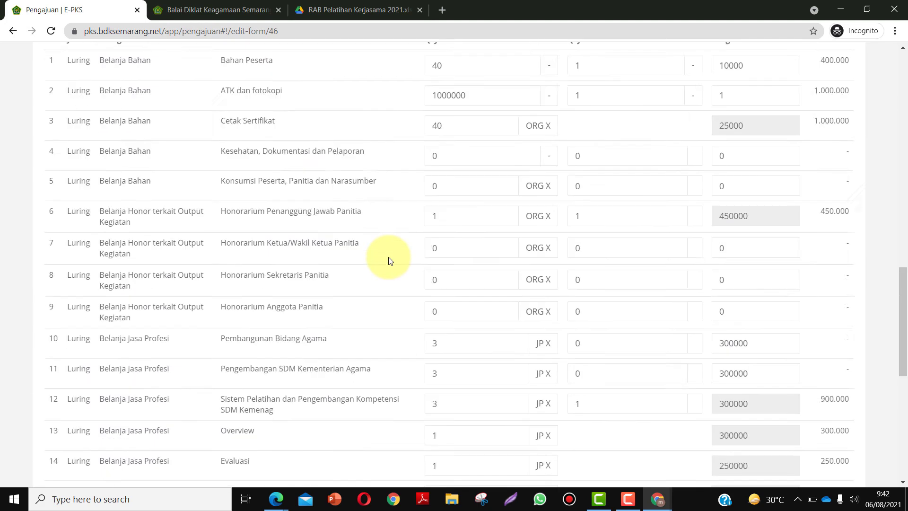
{"action": "scroll", "coordinate": [390, 260], "scroll_direction": "down", "scroll_amount": 1}
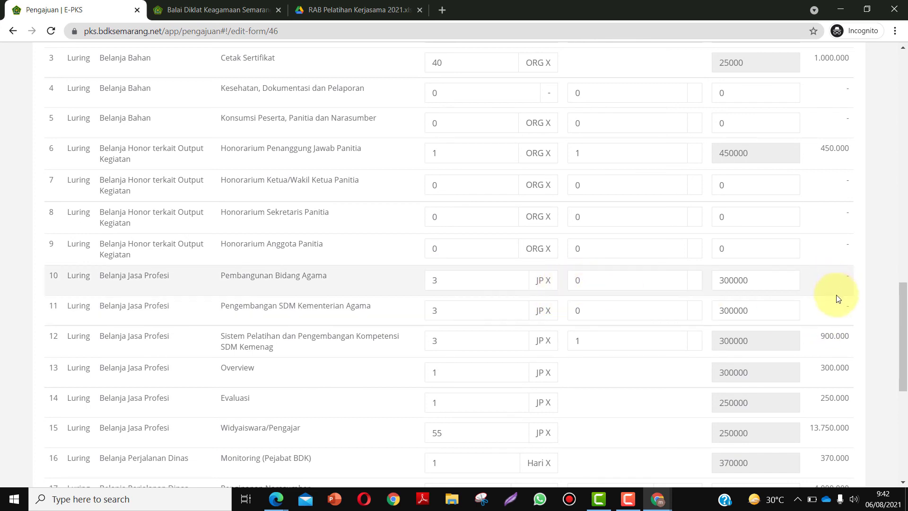
- Set Qty 2 to 1 in budget rows 10 and 11 and save, totalling 28.490.000
{"action": "double_click", "coordinate": [577, 280]}
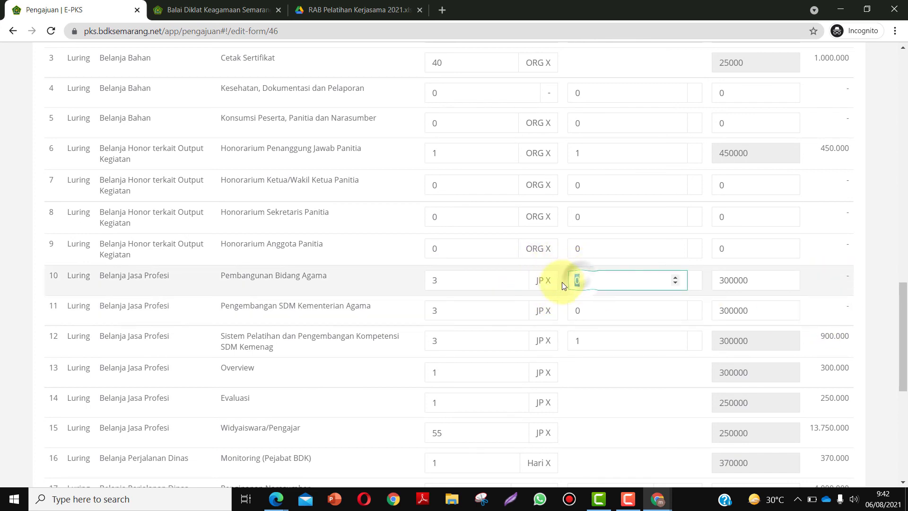
{"action": "type", "text": "1"}
{"action": "double_click", "coordinate": [578, 310]}
{"action": "type", "text": "1"}
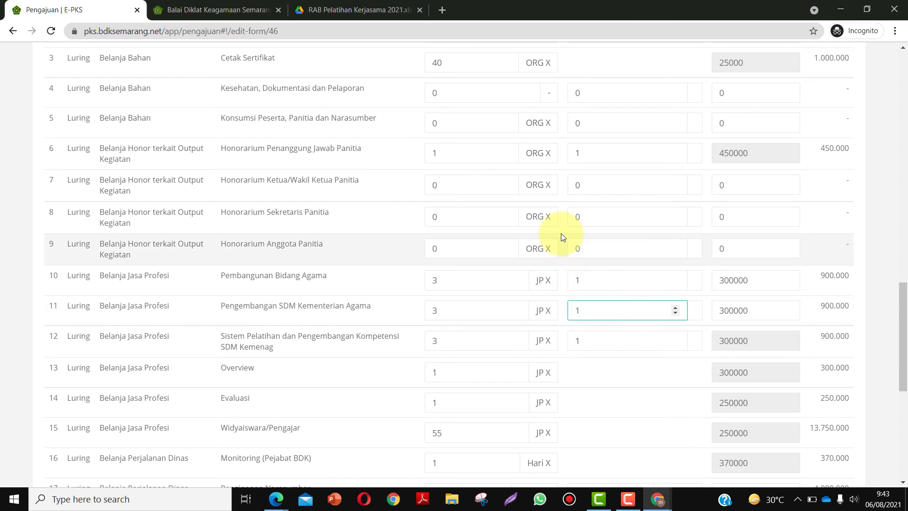
{"action": "scroll", "coordinate": [494, 189], "scroll_direction": "up", "scroll_amount": 5}
{"action": "scroll", "coordinate": [497, 195], "scroll_direction": "down", "scroll_amount": 12}
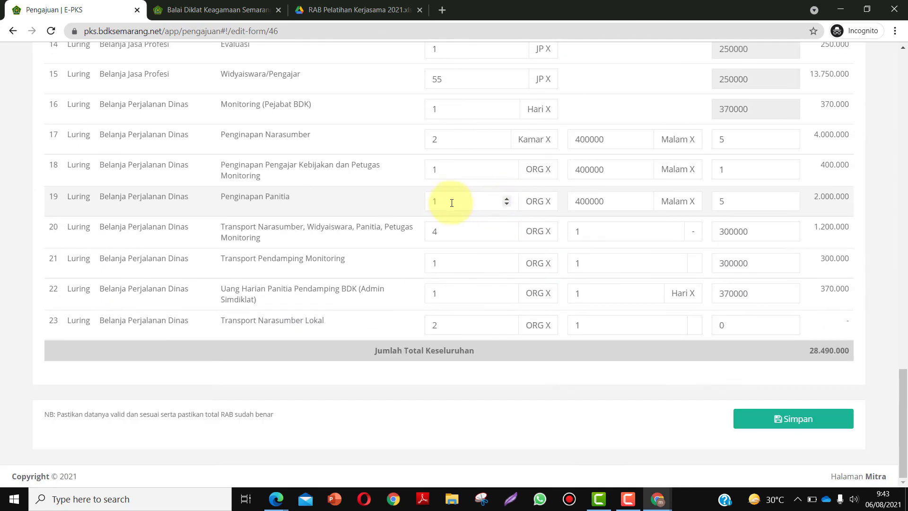
{"action": "left_click", "coordinate": [787, 421]}
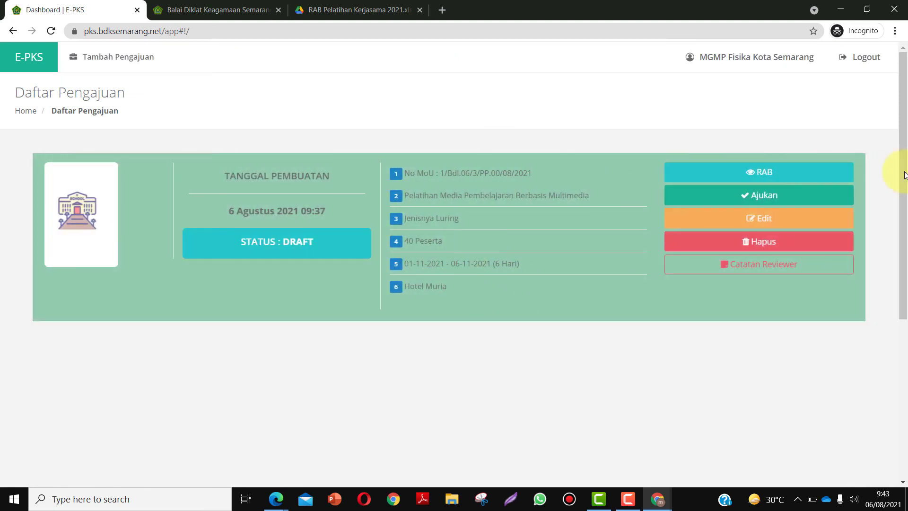
- Resubmit the revised application with Ajukan and confirm, returning it to DIAJUKAN status
{"action": "left_click", "coordinate": [789, 199]}
{"action": "left_click", "coordinate": [511, 334]}
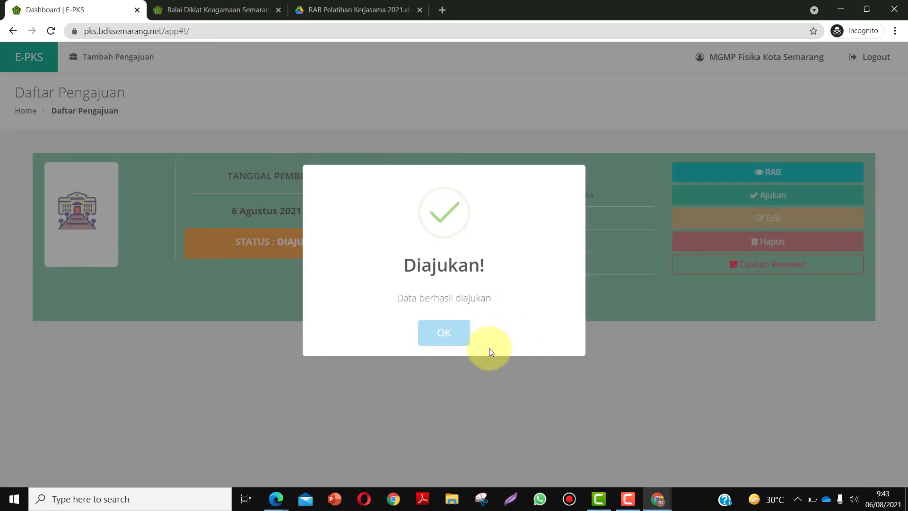
{"action": "left_click", "coordinate": [438, 340]}
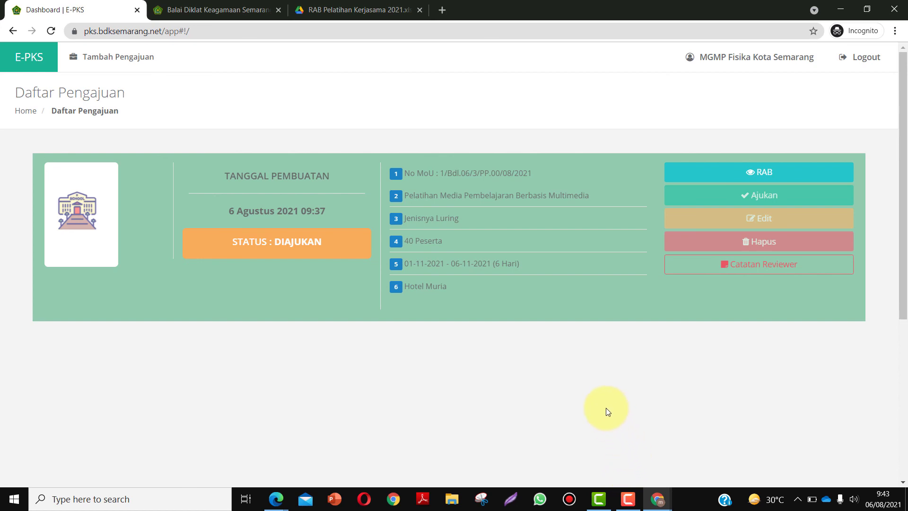
{"action": "left_click", "coordinate": [628, 499]}
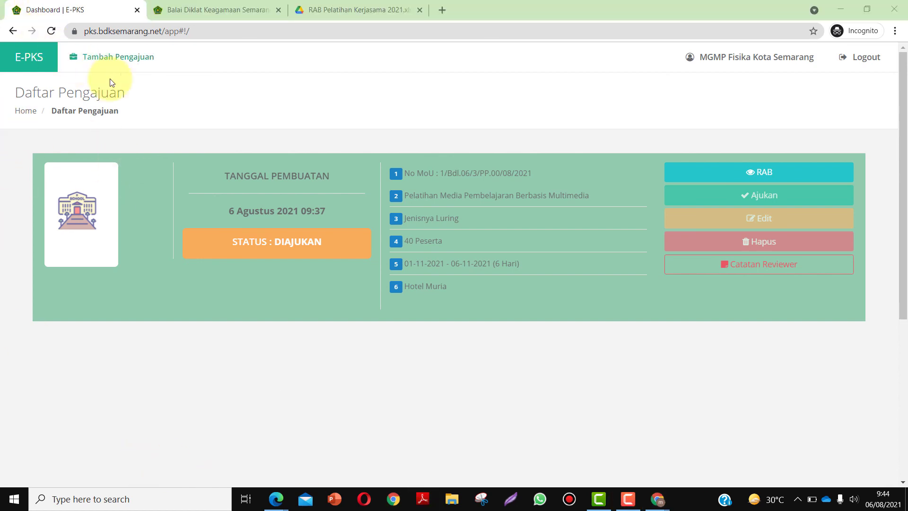
- Reload the list to see DISETUJUI status, then generate the Dokumen Kerjasama PDF
{"action": "left_click", "coordinate": [50, 31]}
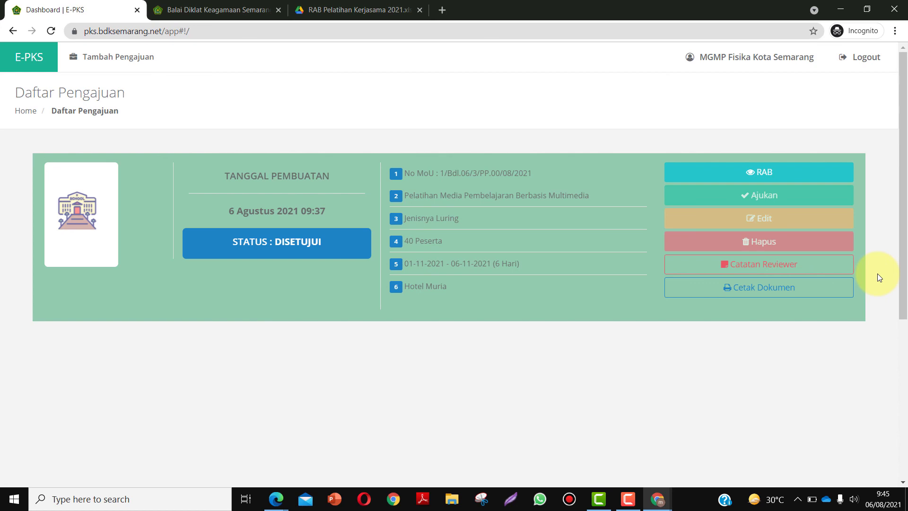
{"action": "left_click", "coordinate": [828, 287]}
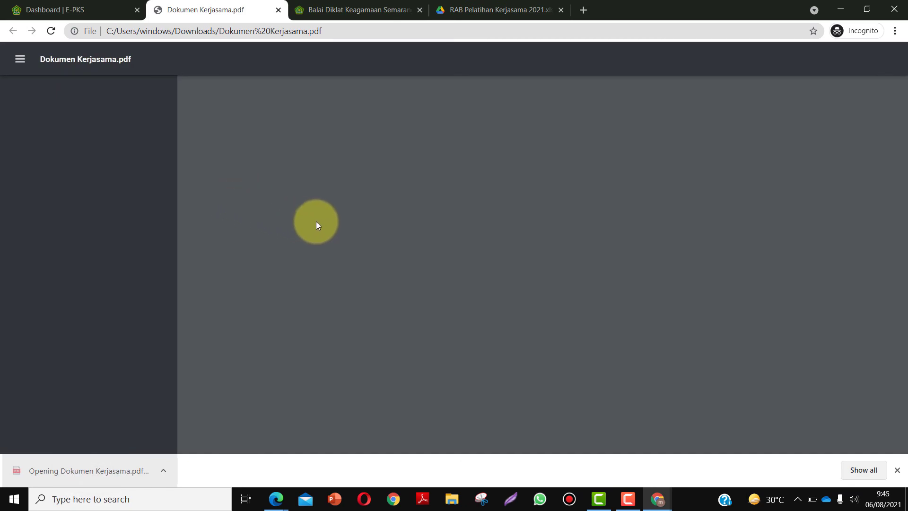
- Review the five-page Dokumen Kerjasama.pdf, then return to the E-PKS Dashboard tab
{"action": "scroll", "coordinate": [316, 221], "scroll_direction": "down", "scroll_amount": 10}
{"action": "scroll", "coordinate": [319, 221], "scroll_direction": "down", "scroll_amount": 10}
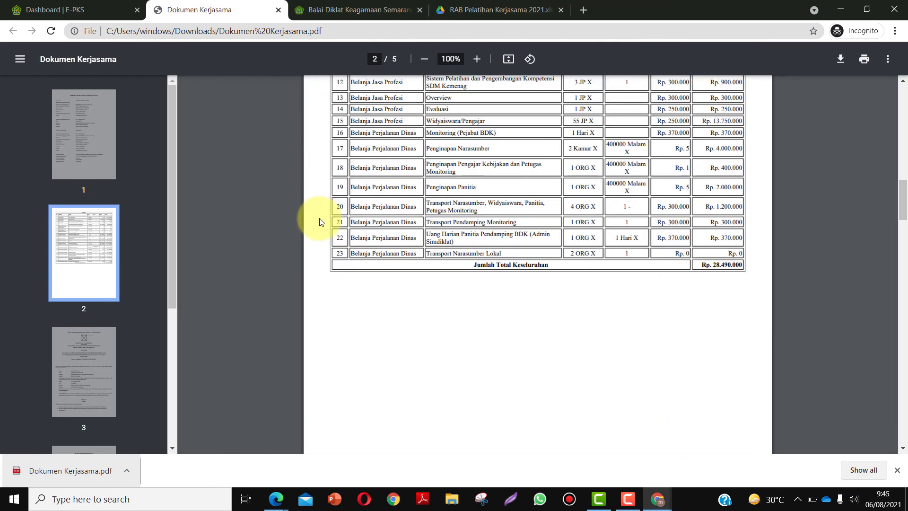
{"action": "scroll", "coordinate": [319, 221], "scroll_direction": "down", "scroll_amount": 10}
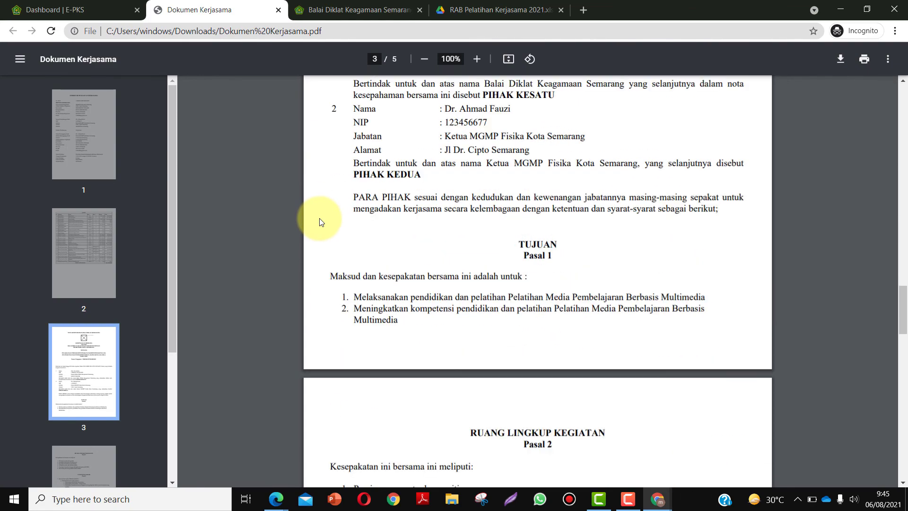
{"action": "scroll", "coordinate": [319, 222], "scroll_direction": "down", "scroll_amount": 8}
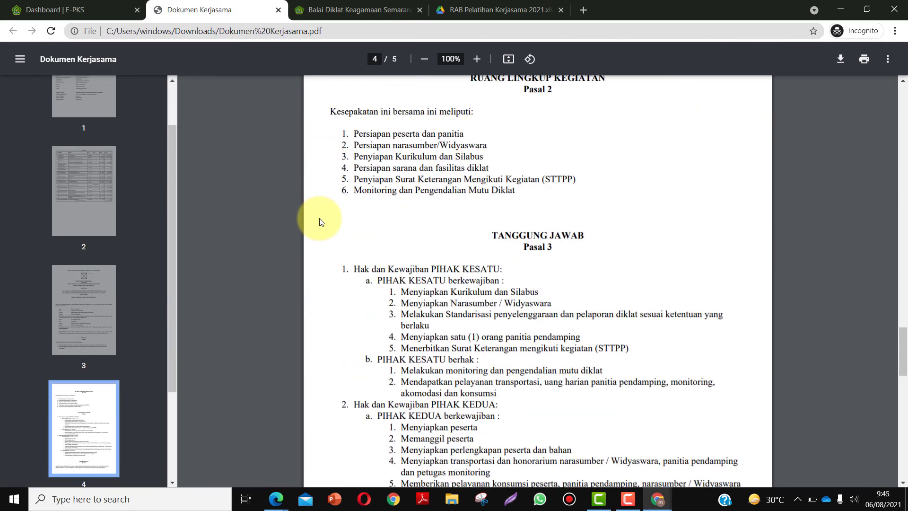
{"action": "scroll", "coordinate": [319, 221], "scroll_direction": "up", "scroll_amount": 4}
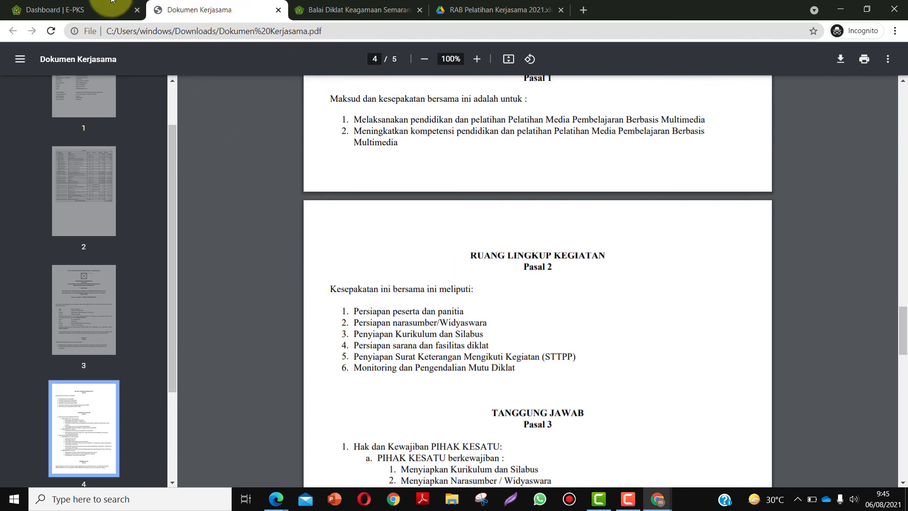
{"action": "left_click", "coordinate": [86, 6]}
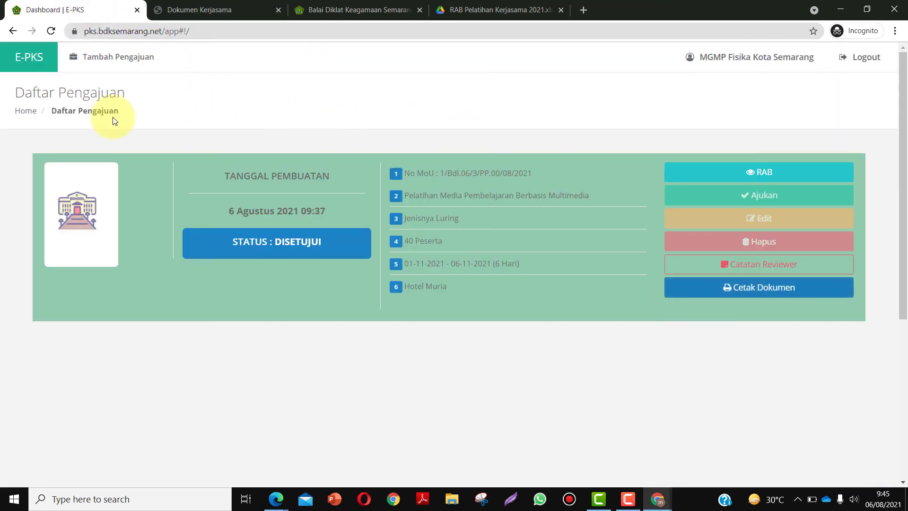